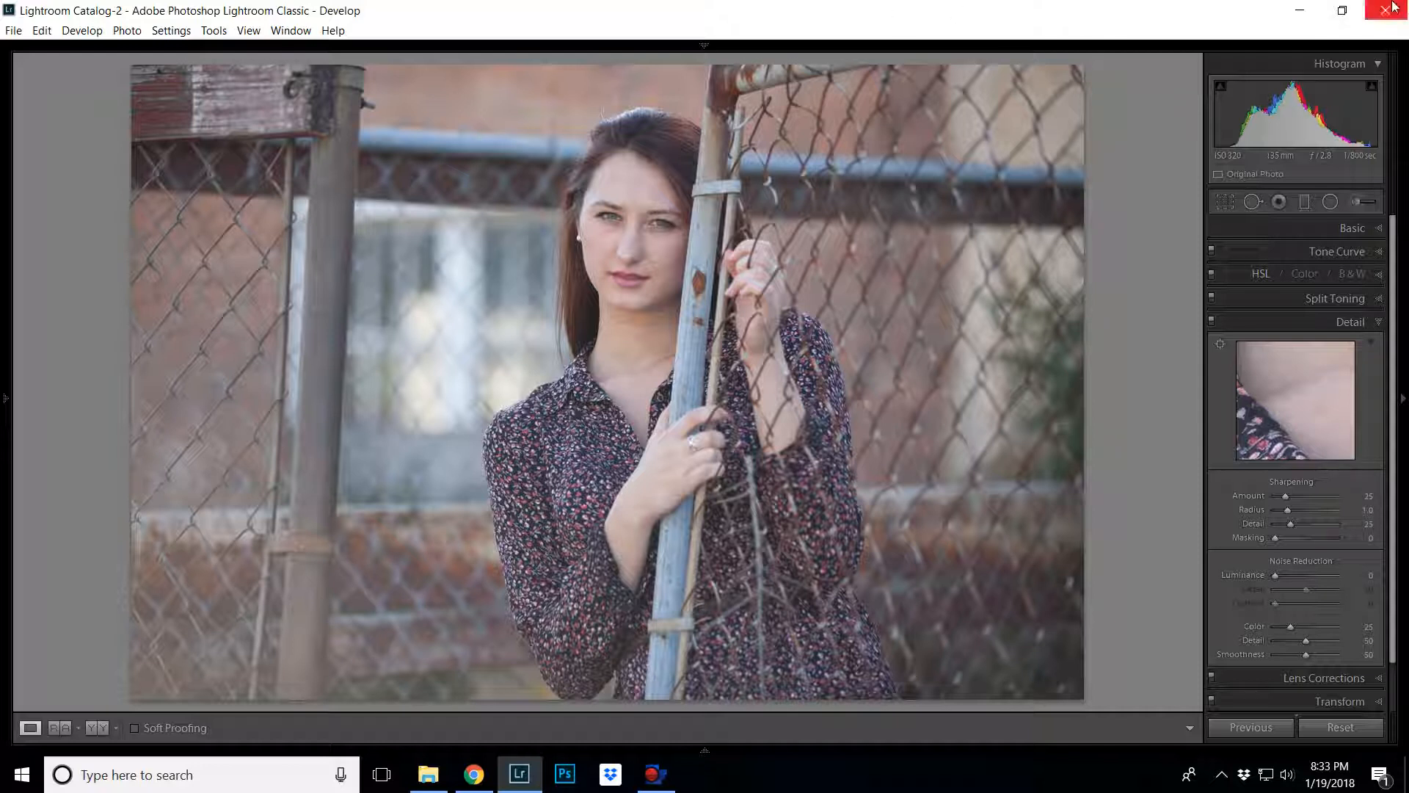
# Crop the photo to a 16 x 9 aspect ratio, shifting the frame upward to keep space above the woman's head
pyautogui.click(1225, 203)
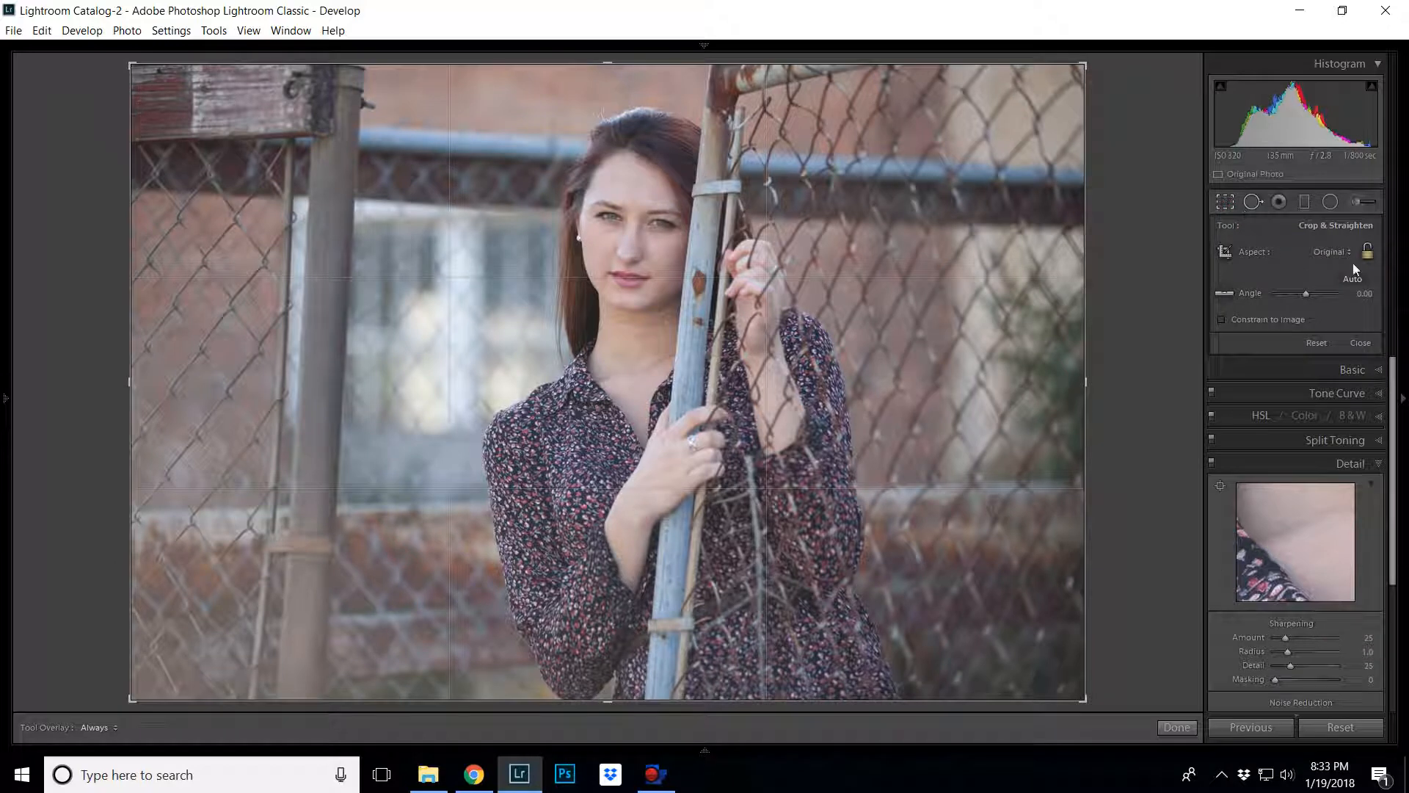
pyautogui.click(1329, 250)
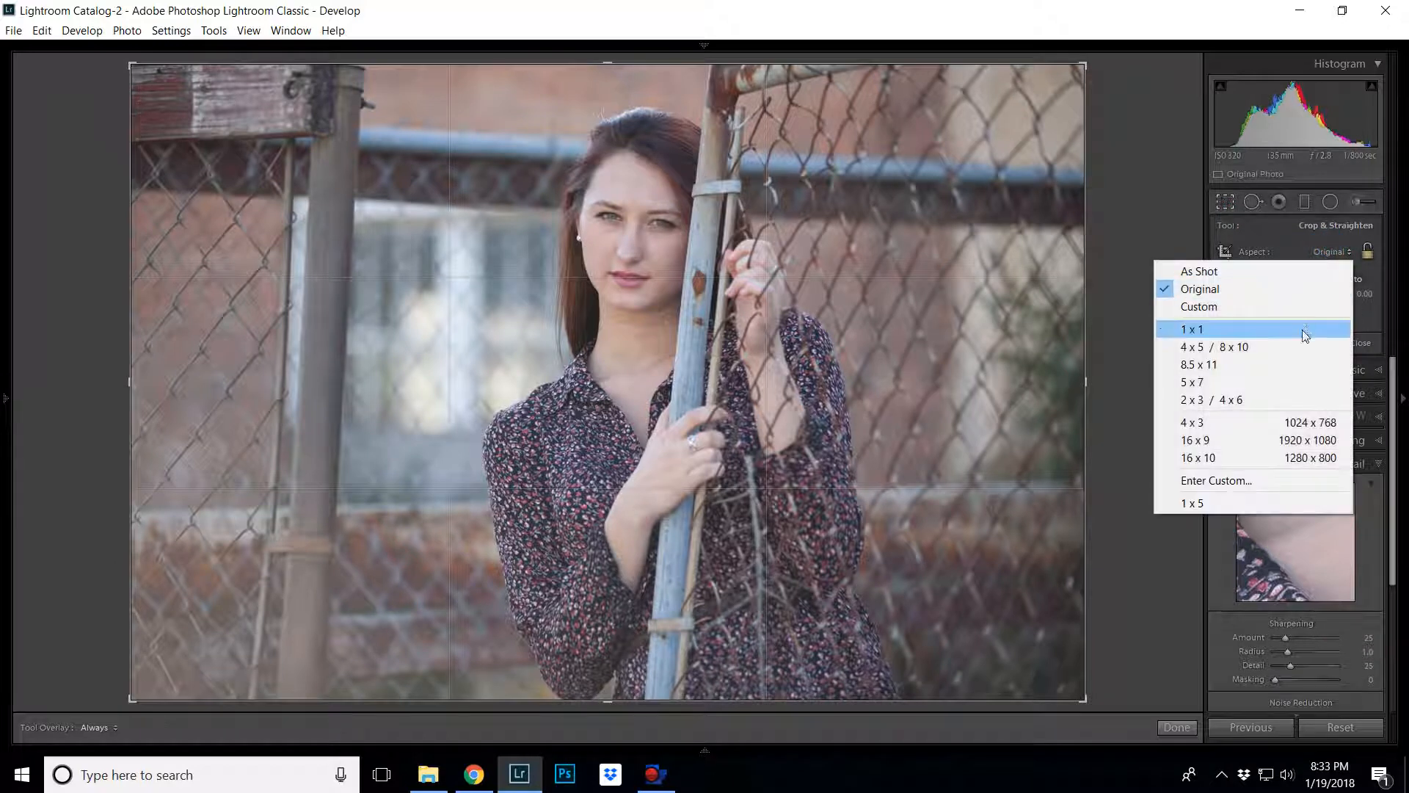
pyautogui.click(1235, 440)
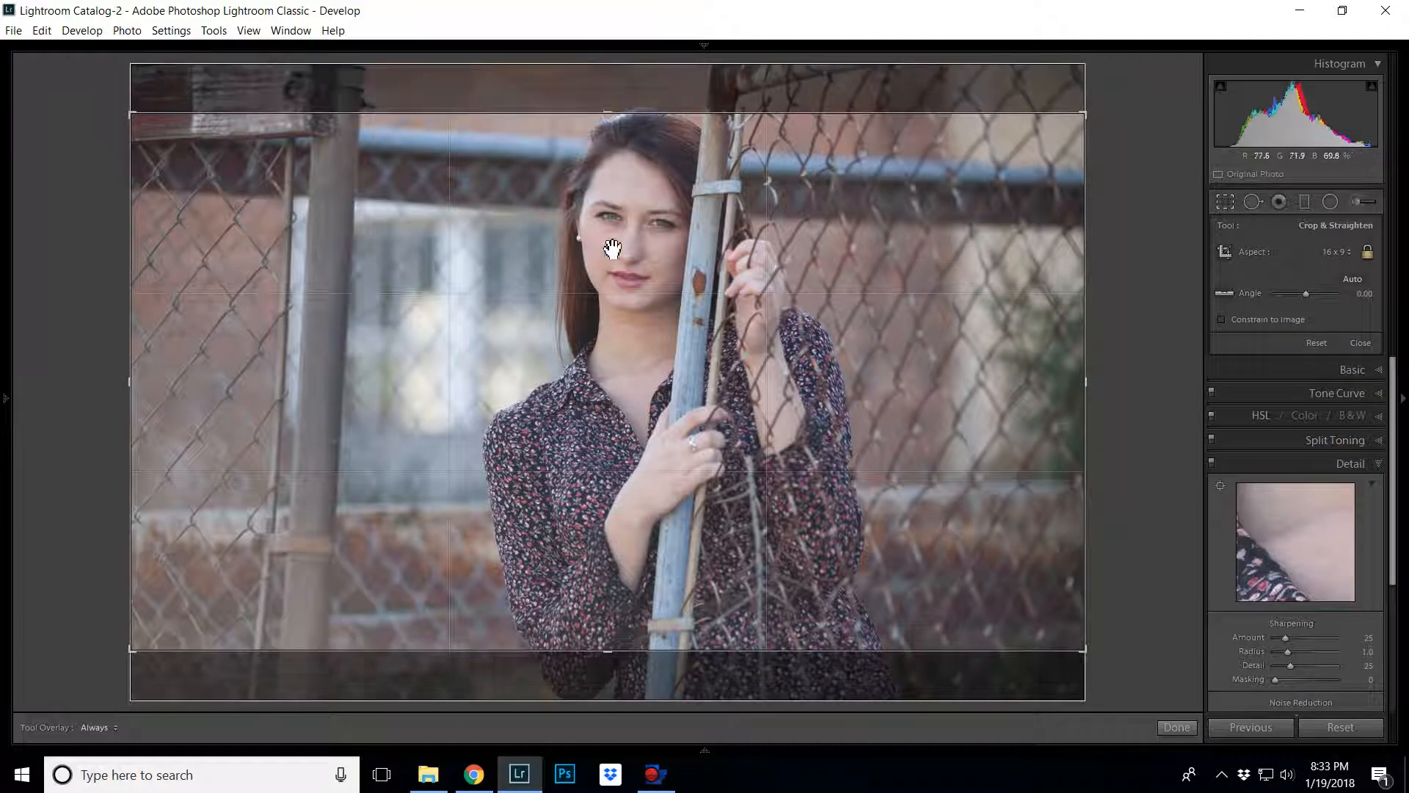
pyautogui.moveTo(615, 237); pyautogui.dragTo(645, 276)
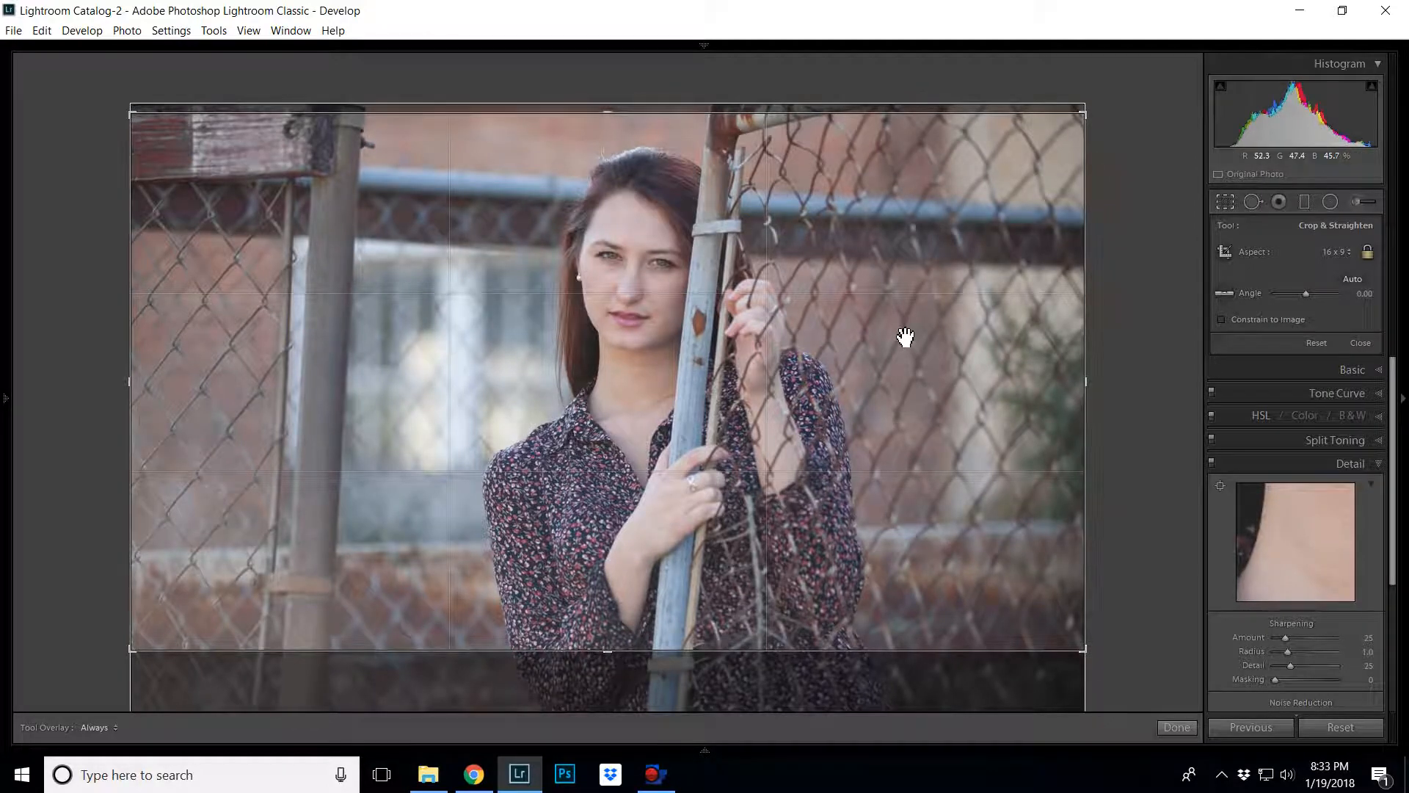
pyautogui.click(1356, 342)
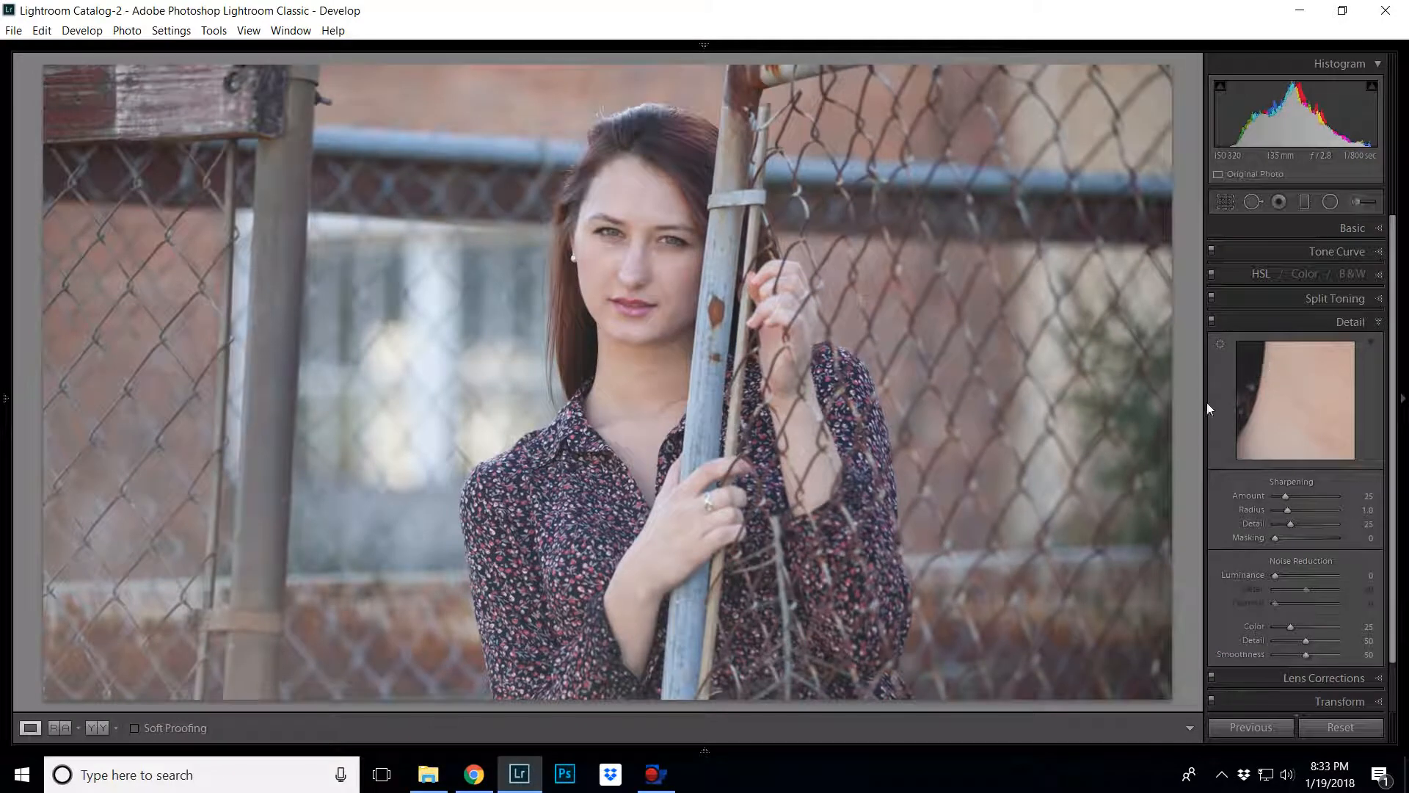
# Set the sharpening amount to 45 and masking to 69, and check the result up close on the face
pyautogui.click(1294, 495)
pyautogui.press('alt')
pyautogui.moveTo(1279, 536); pyautogui.dragTo(1346, 516)
pyautogui.press('alt')
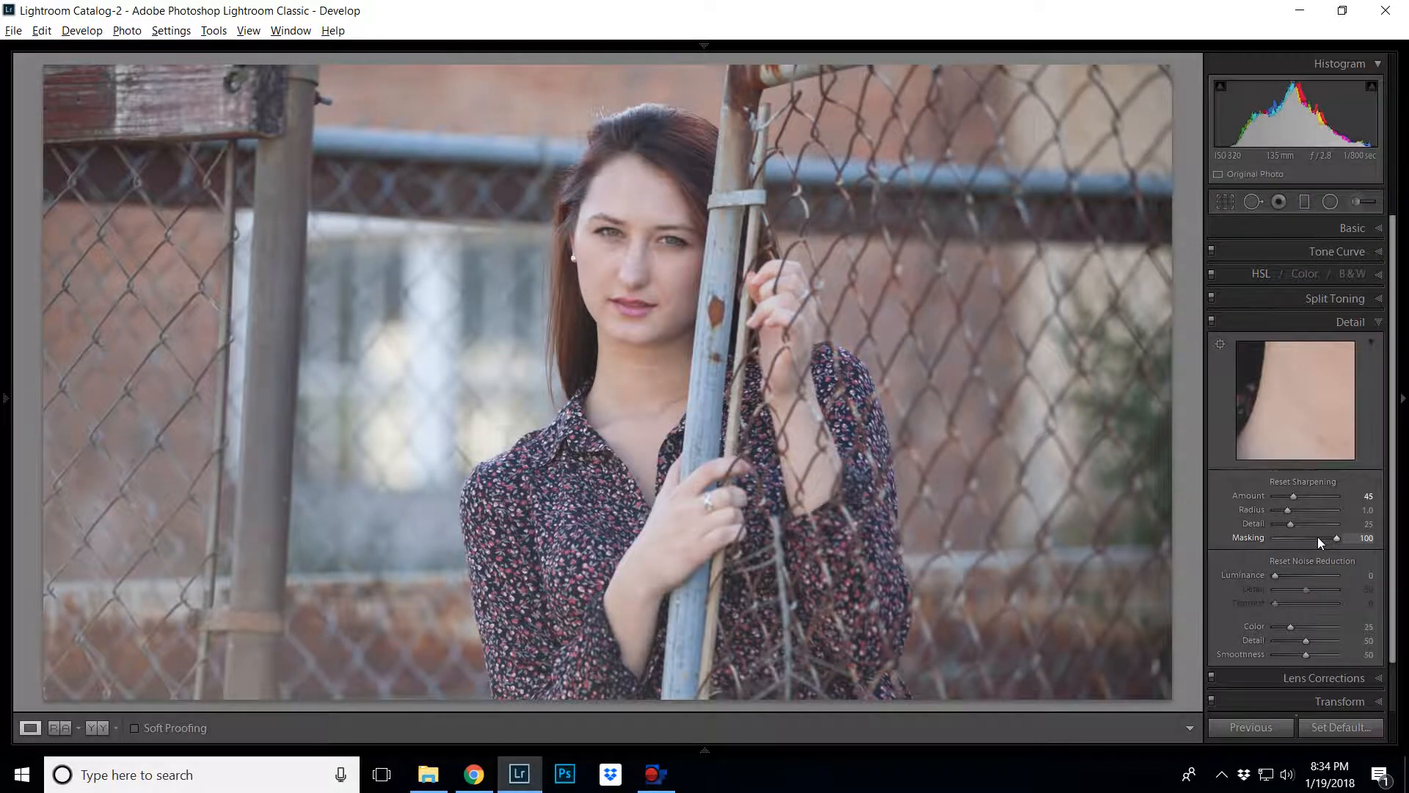
pyautogui.keyDown('alt'); pyautogui.click(1318, 537); pyautogui.keyUp('alt')
pyautogui.click(646, 248)
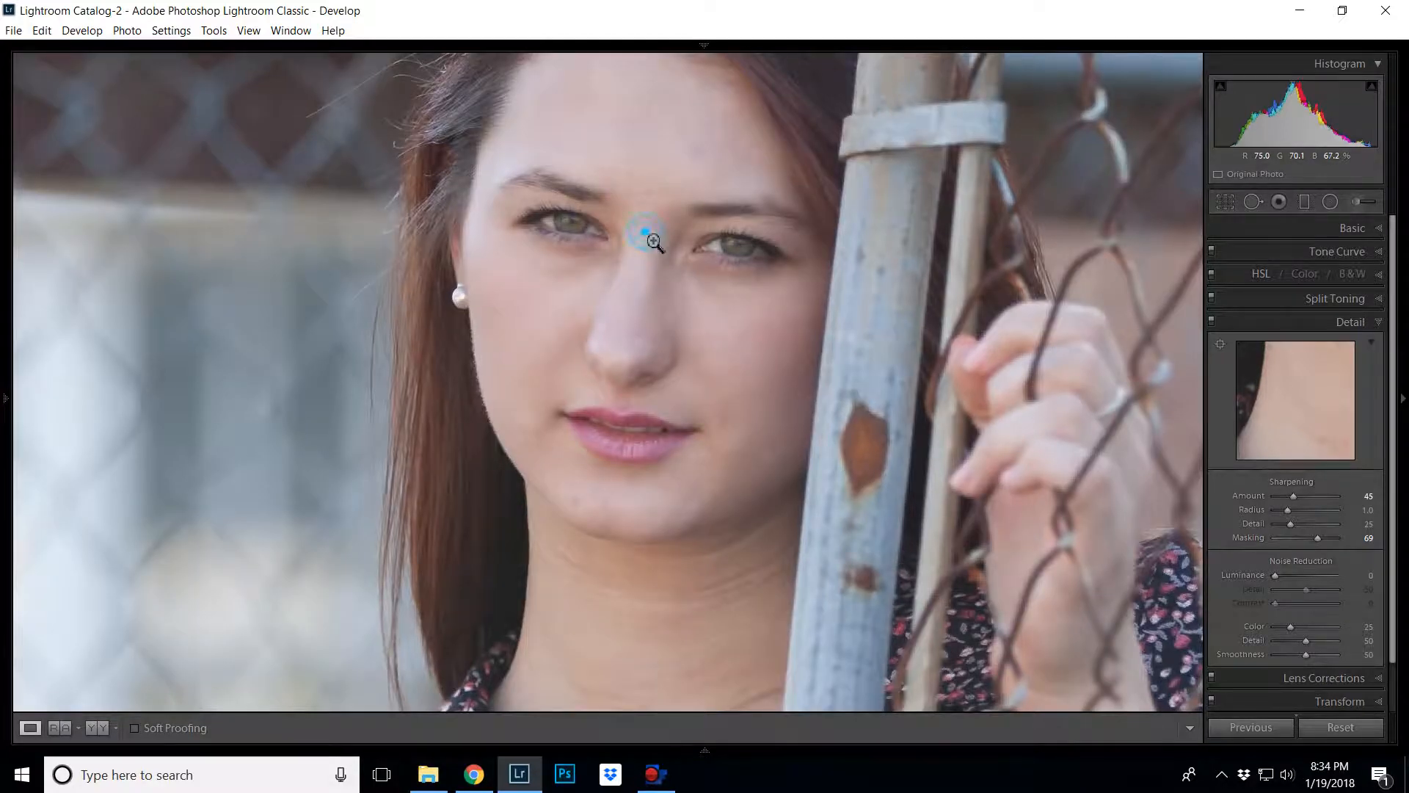
pyautogui.click(654, 244)
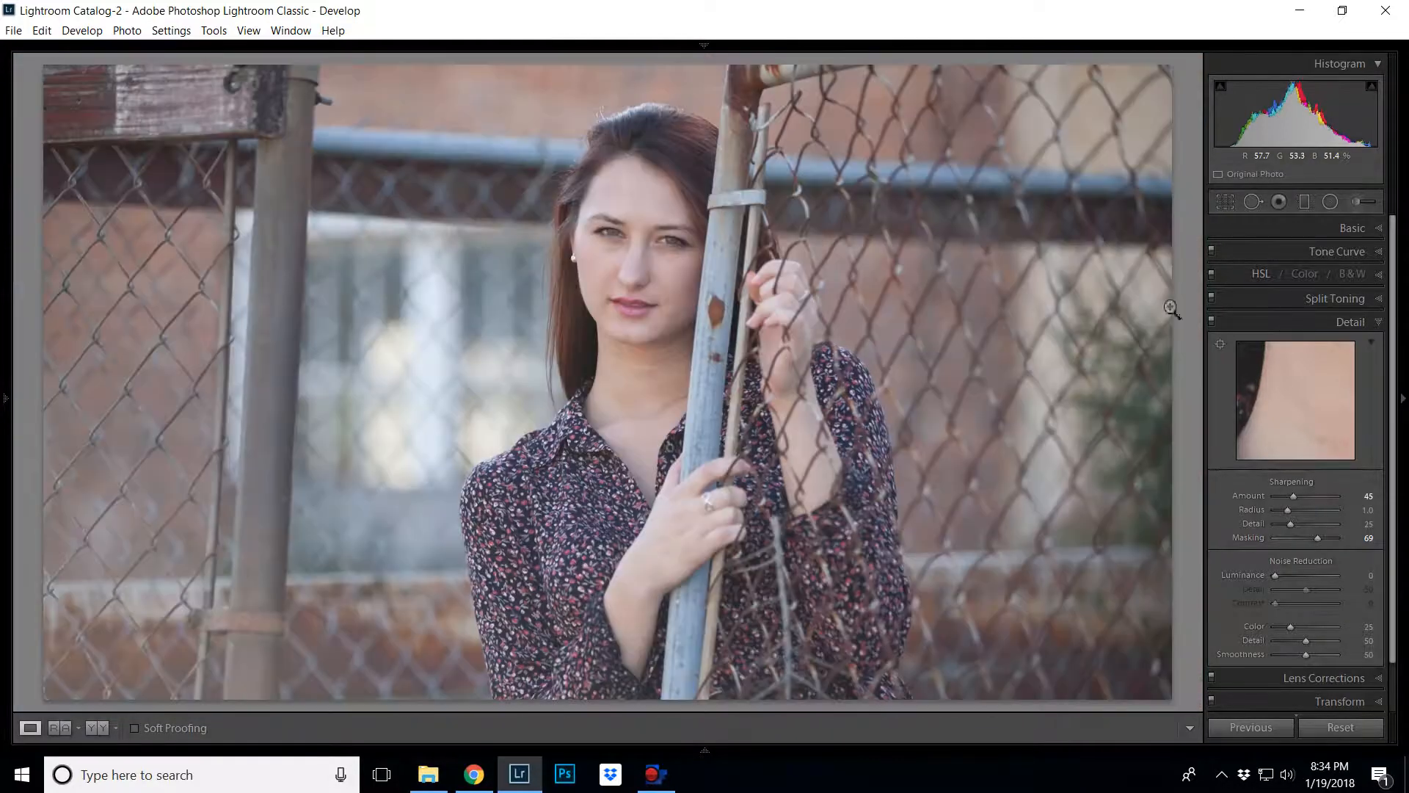
pyautogui.click(1364, 321)
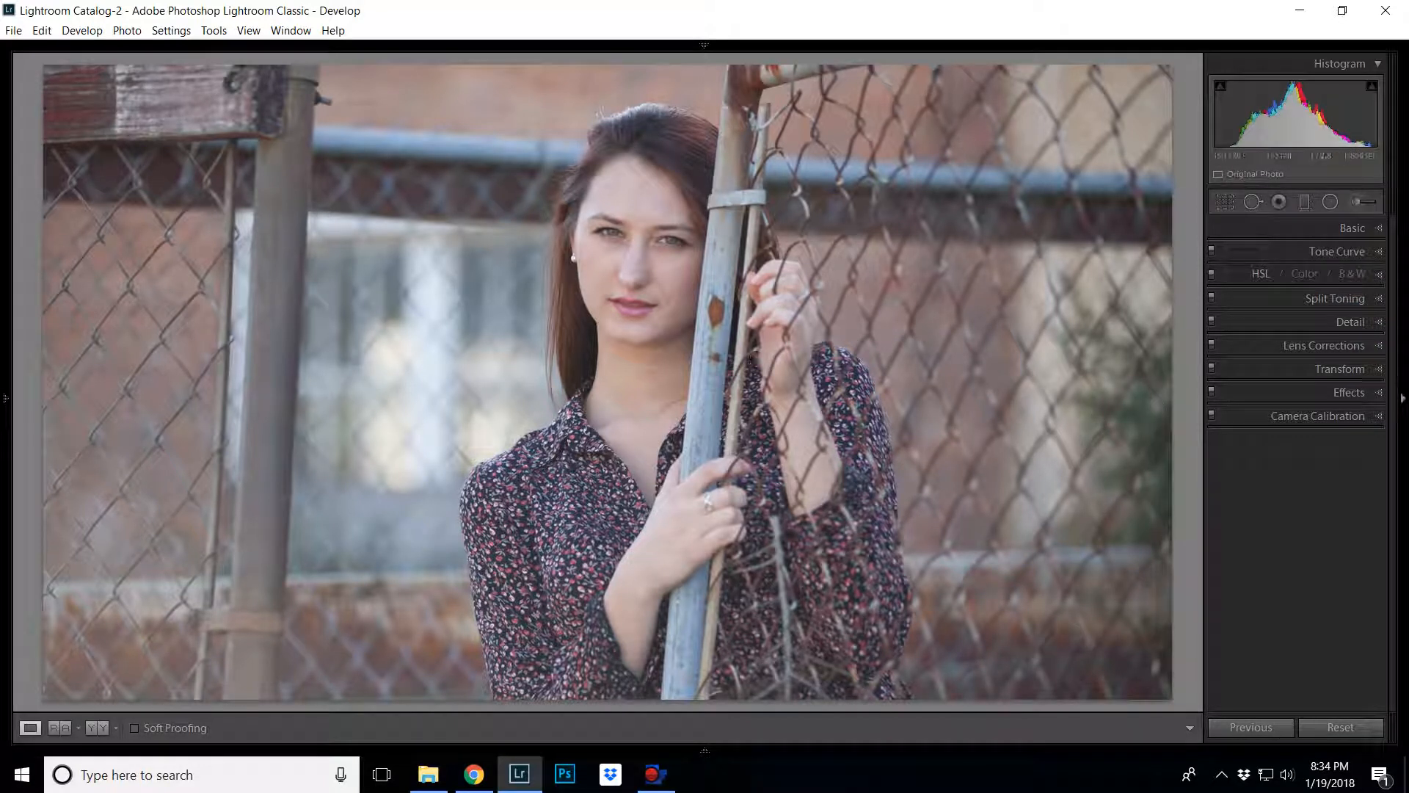
# Set the tone curve's point curve to Medium Contrast
pyautogui.click(1358, 251)
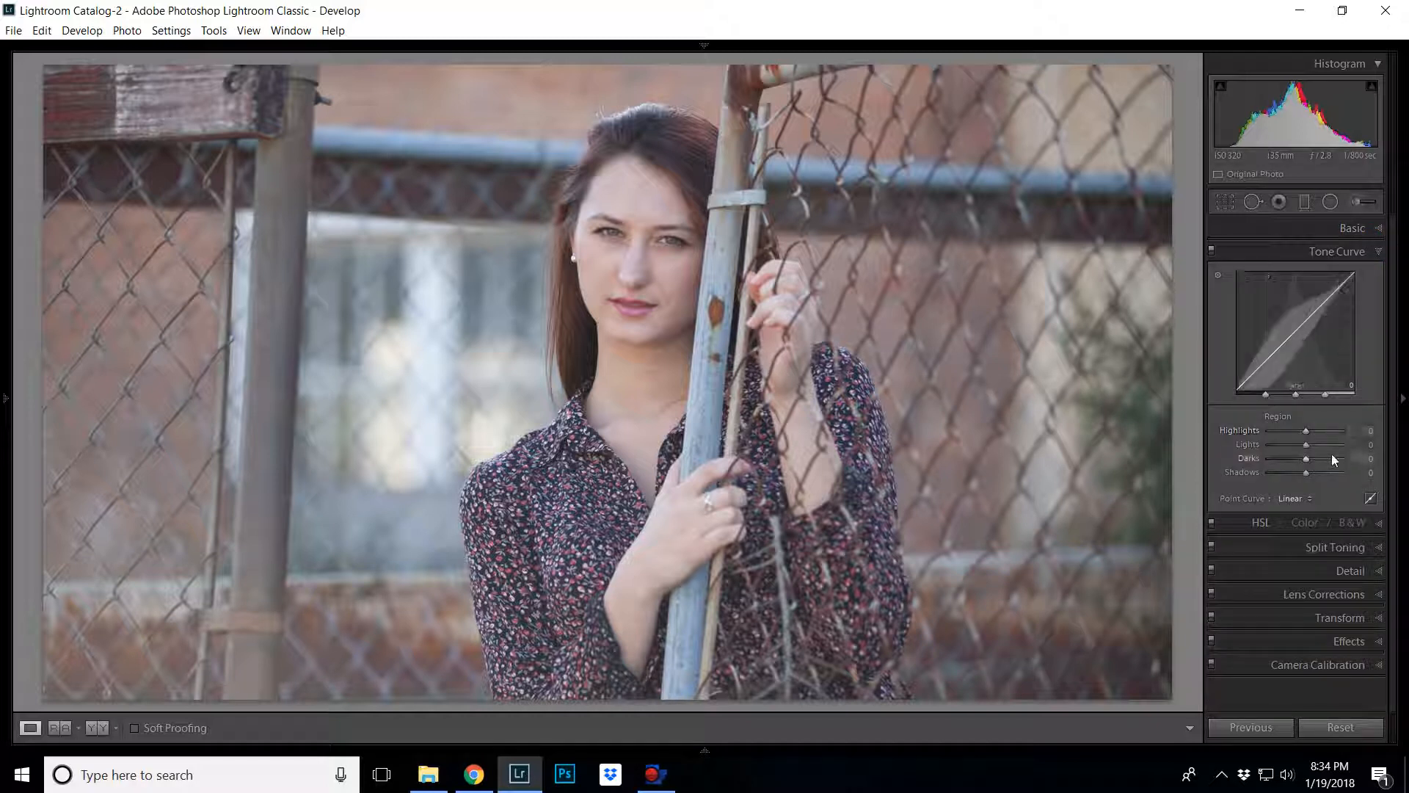
pyautogui.click(1300, 502)
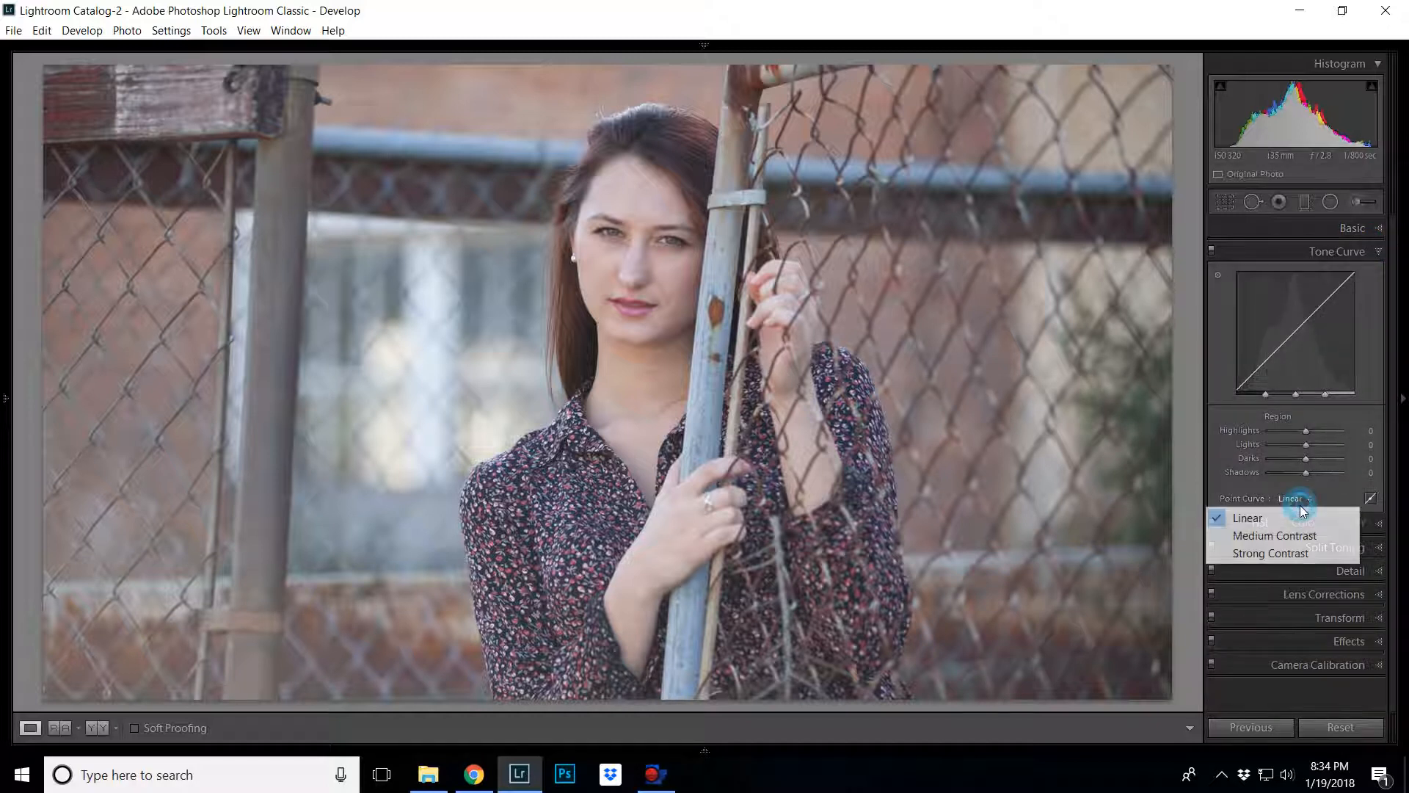
pyautogui.click(1272, 540)
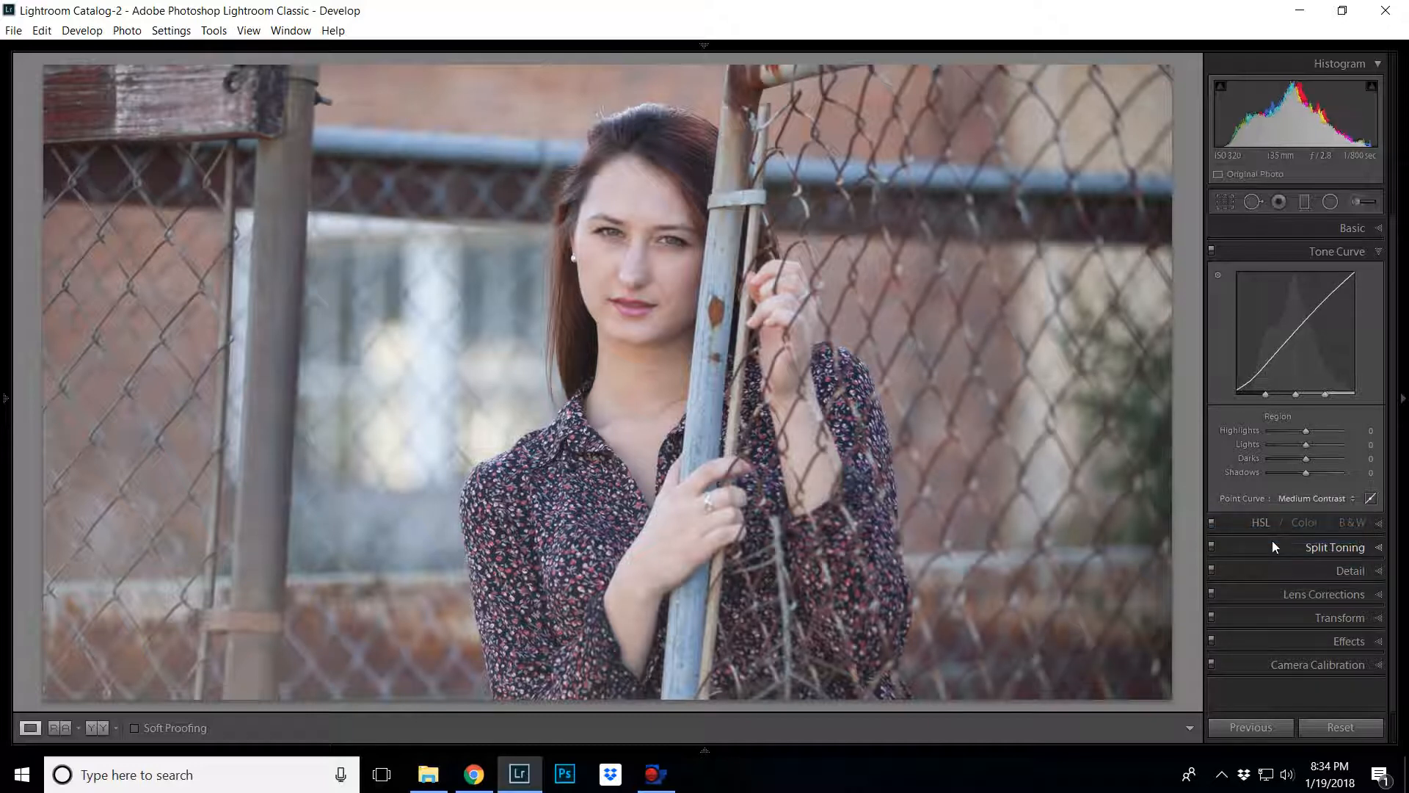
pyautogui.click(1337, 252)
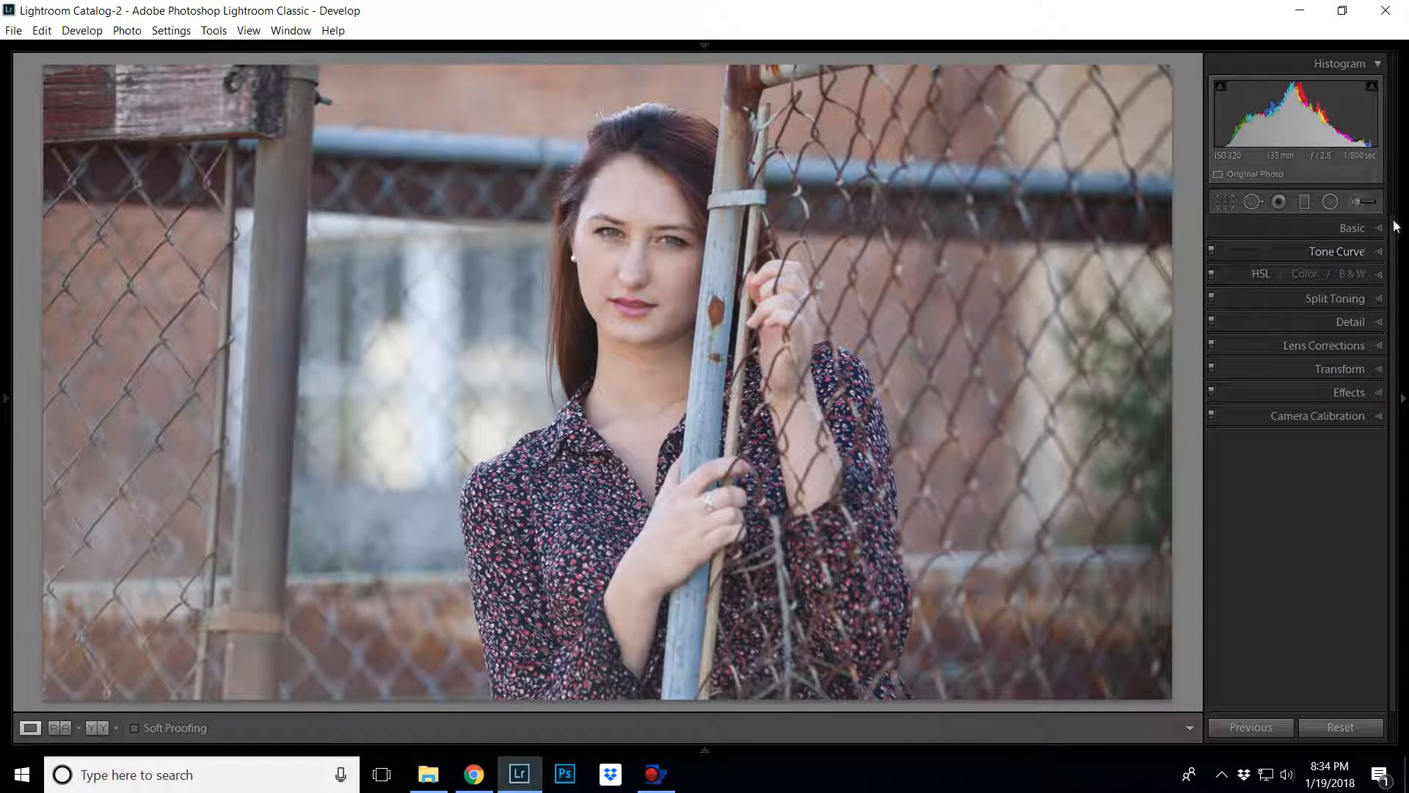
# Send the photo to Analog Efex Pro 2 for editing
pyautogui.rightClick(634, 286)
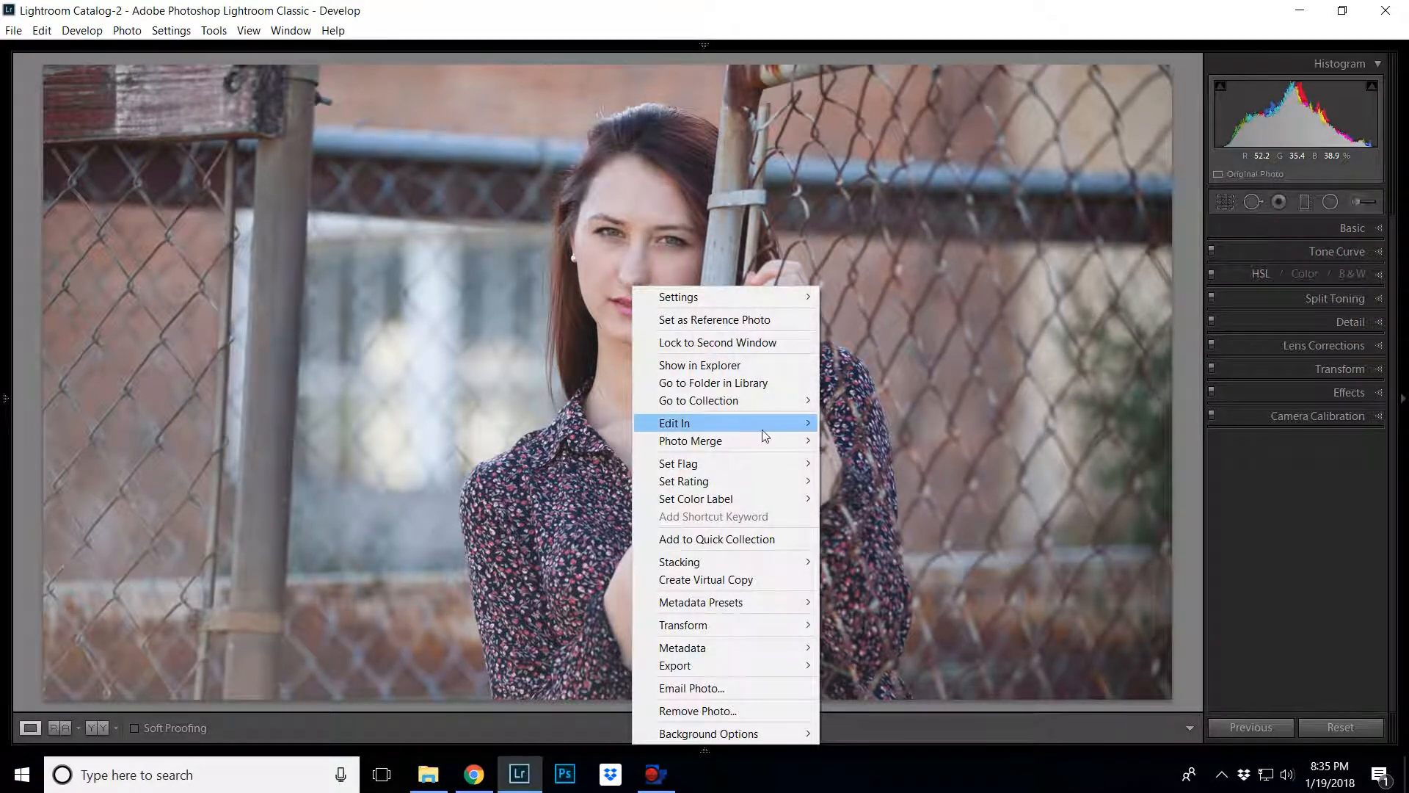
pyautogui.moveTo(764, 425)
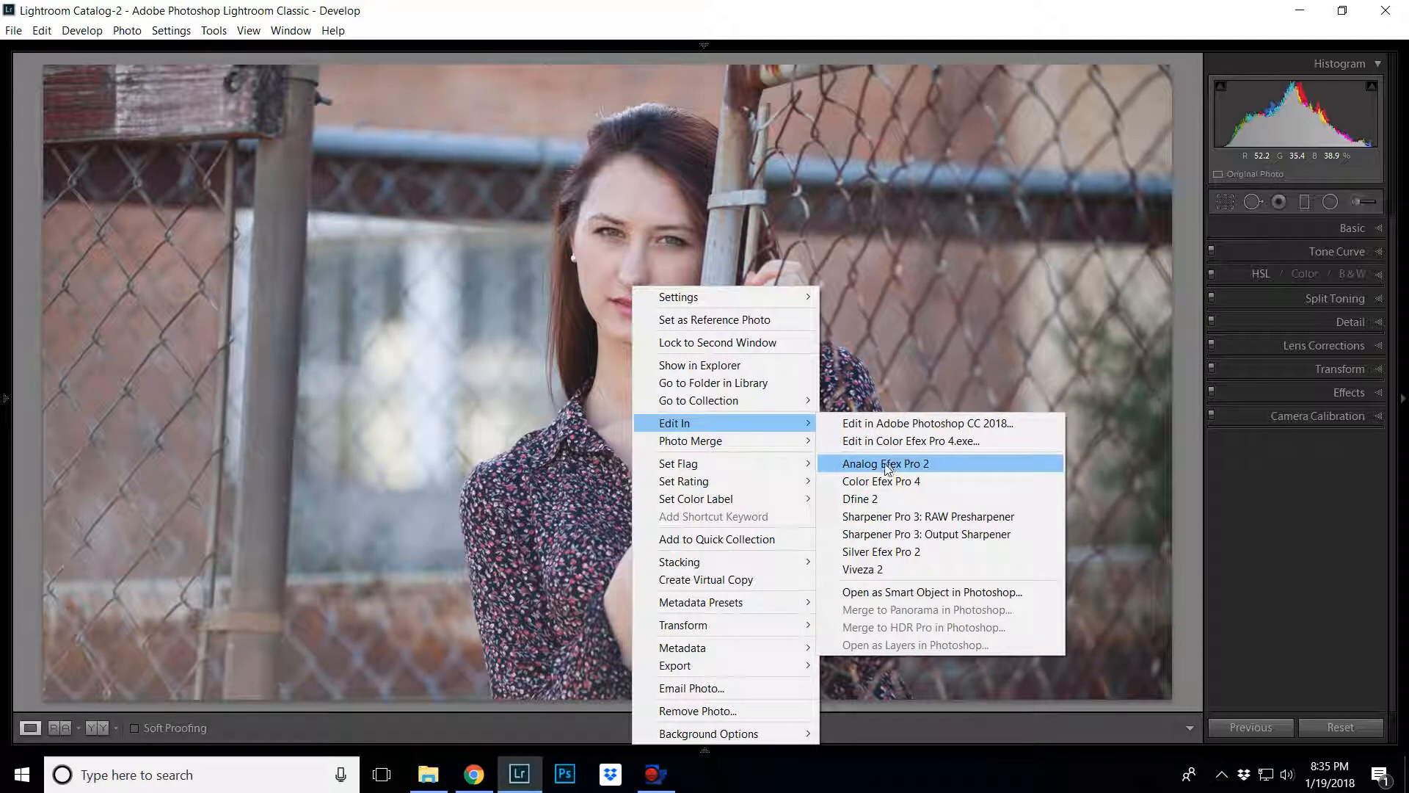
pyautogui.click(886, 464)
pyautogui.click(886, 467)
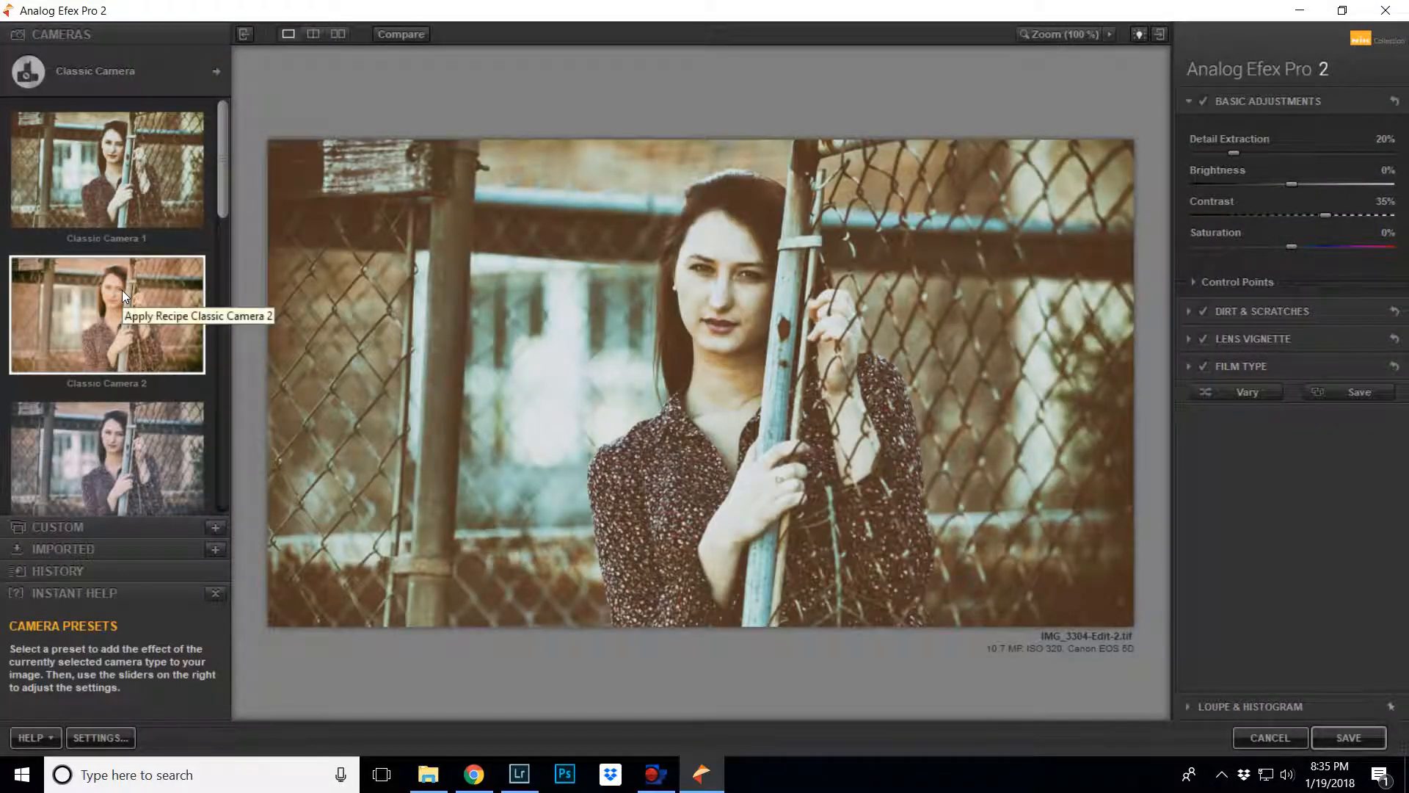
# Apply the Classic Camera 6 preset and turn off its Dirt & Scratches effect
pyautogui.scroll(-1, 122, 289)
pyautogui.scroll(-3, 122, 295)
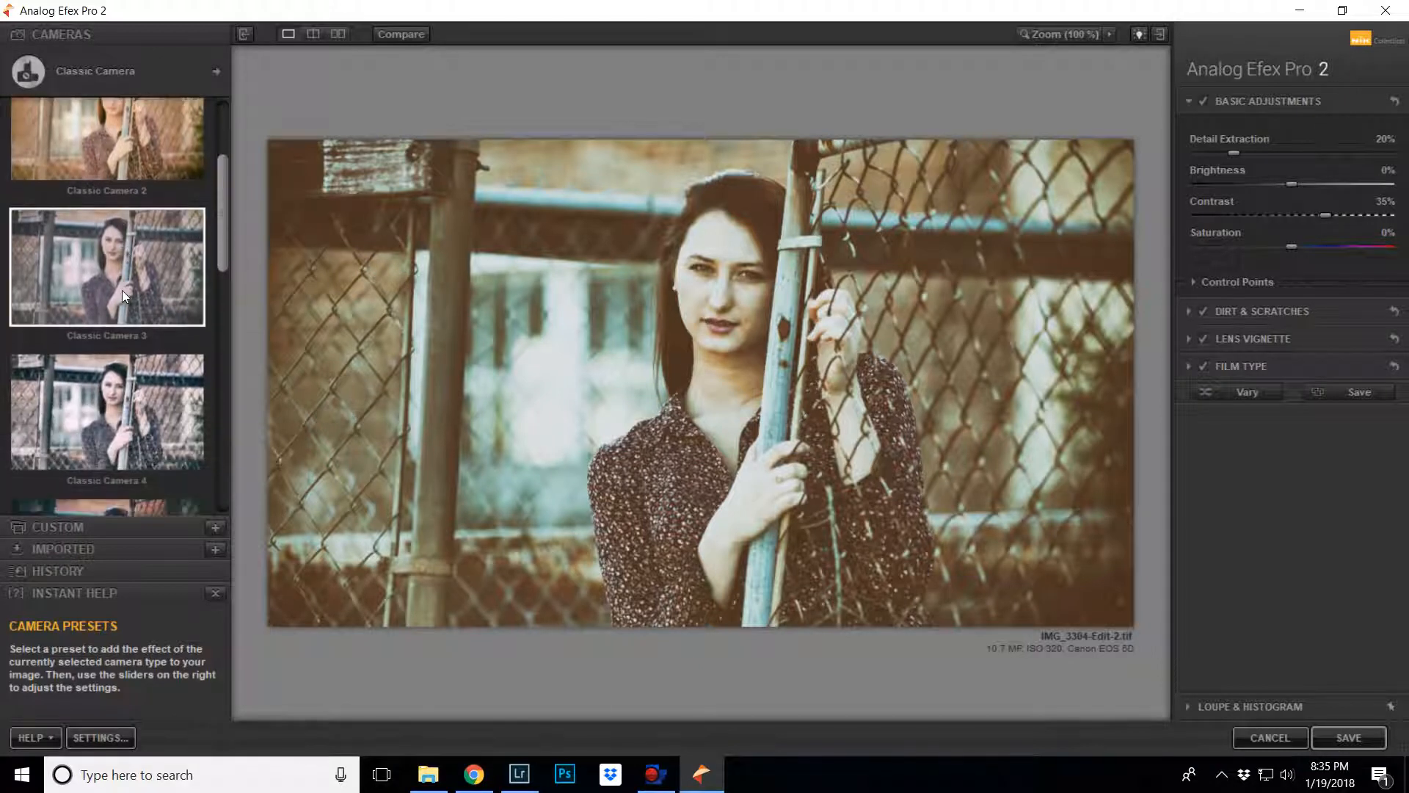
pyautogui.scroll(-4, 123, 296)
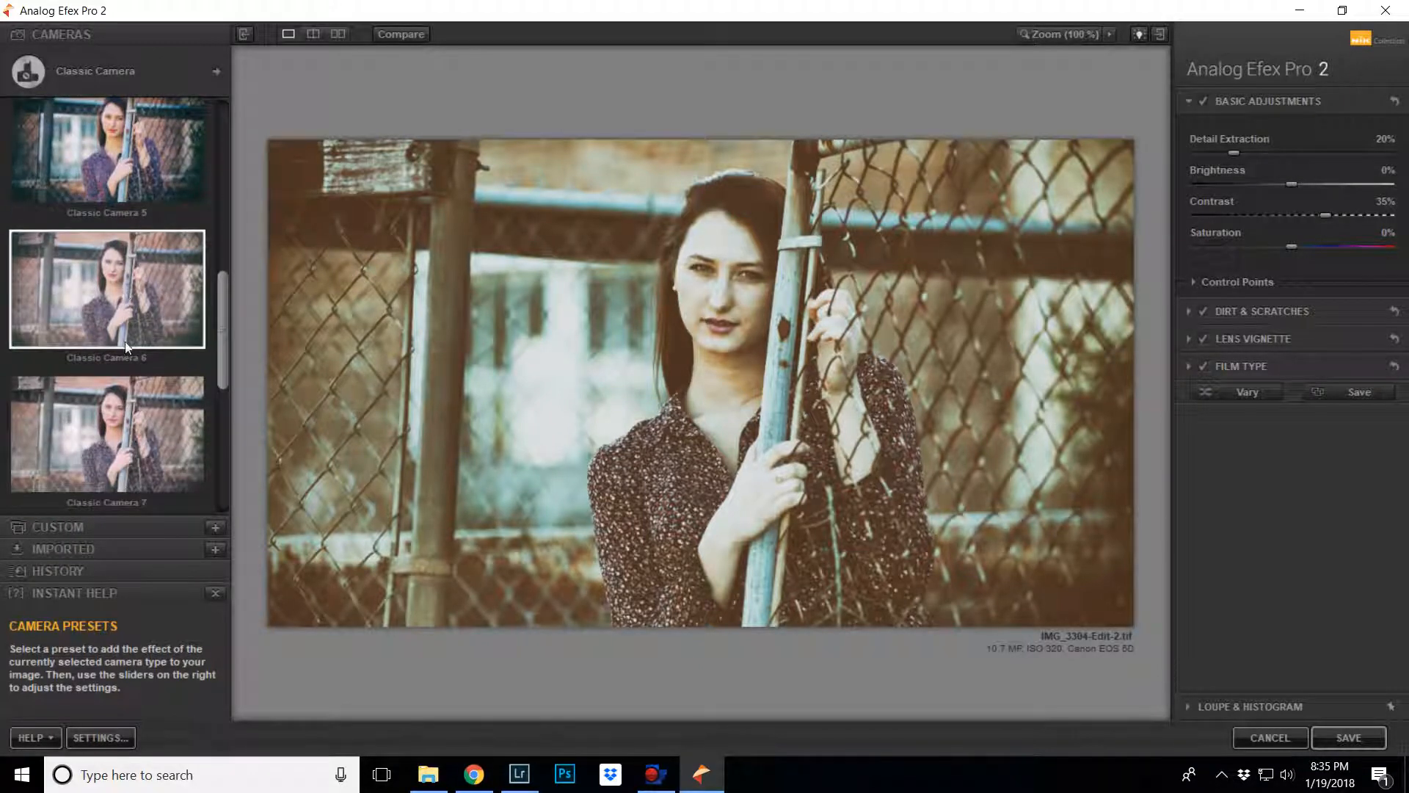
pyautogui.click(138, 404)
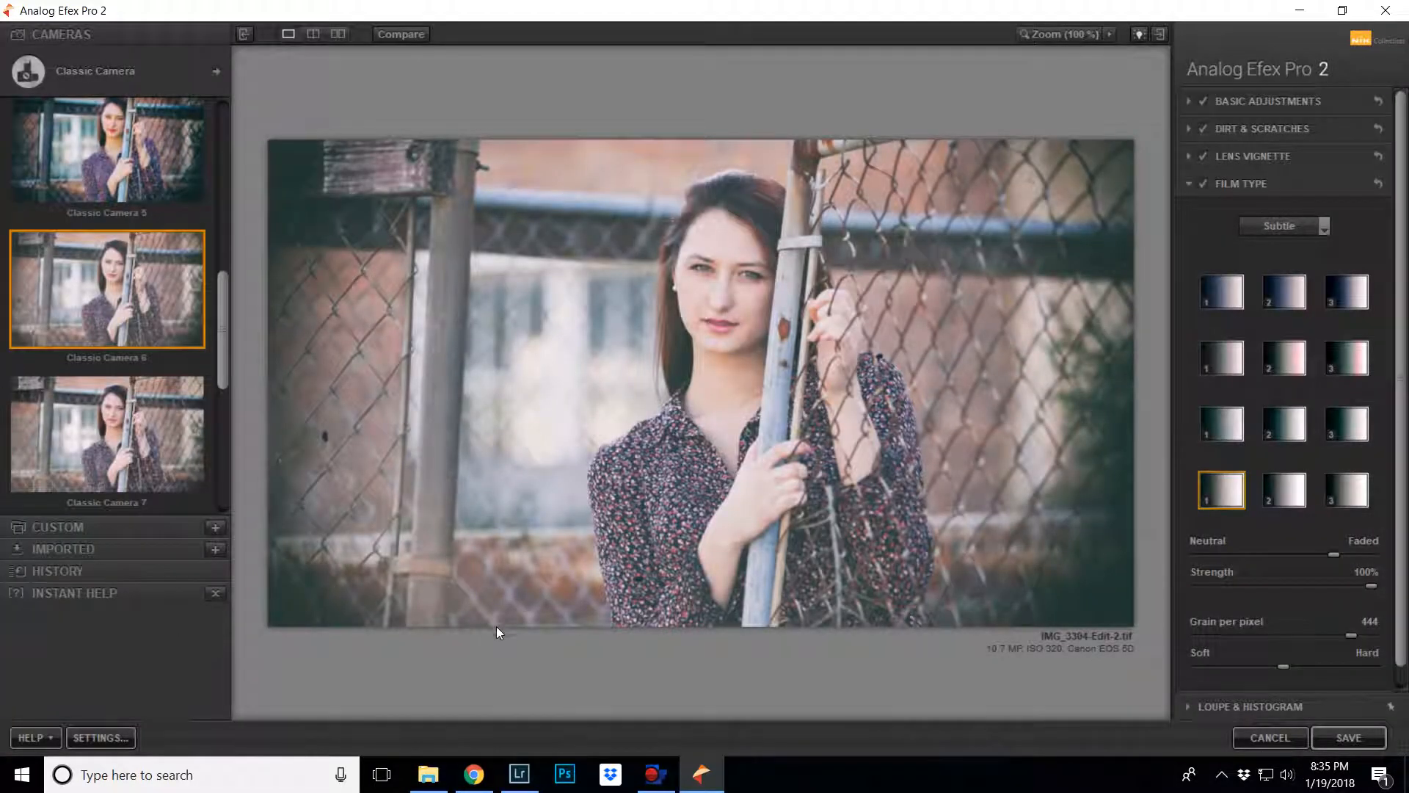
pyautogui.click(1202, 128)
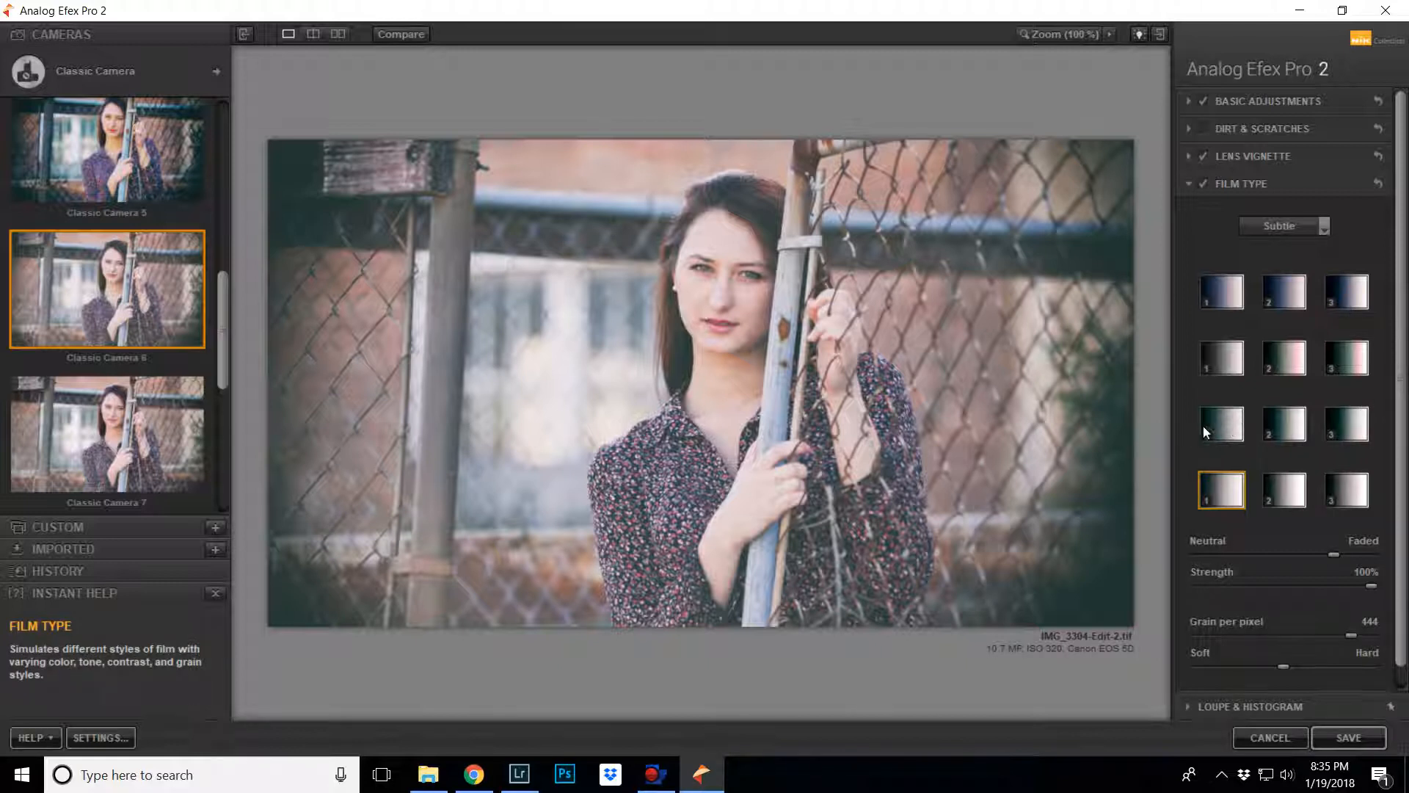
# Compare several Subtle film types on the photo and settle on swatch 2 in the third row
pyautogui.click(1226, 419)
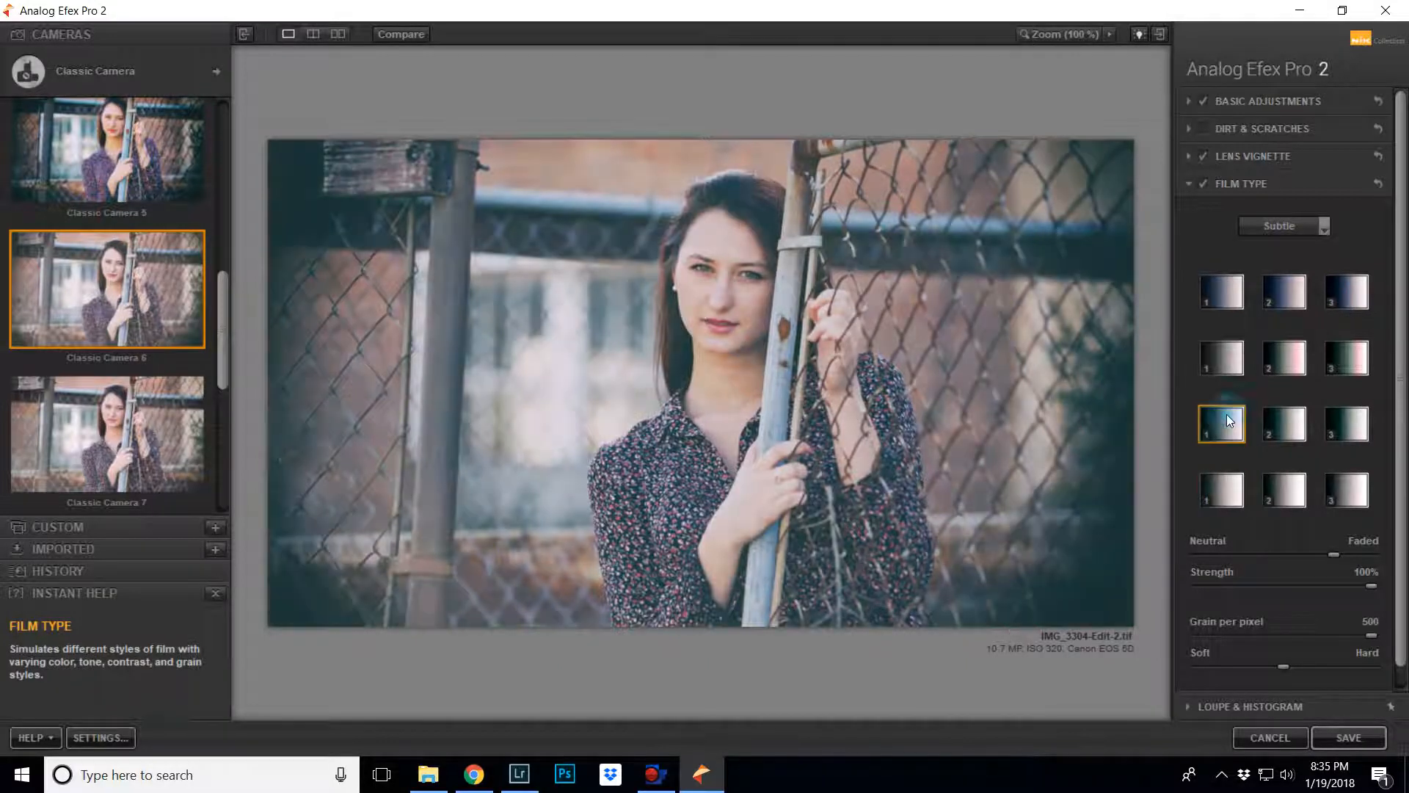
pyautogui.click(1279, 423)
pyautogui.click(1344, 429)
pyautogui.click(1269, 418)
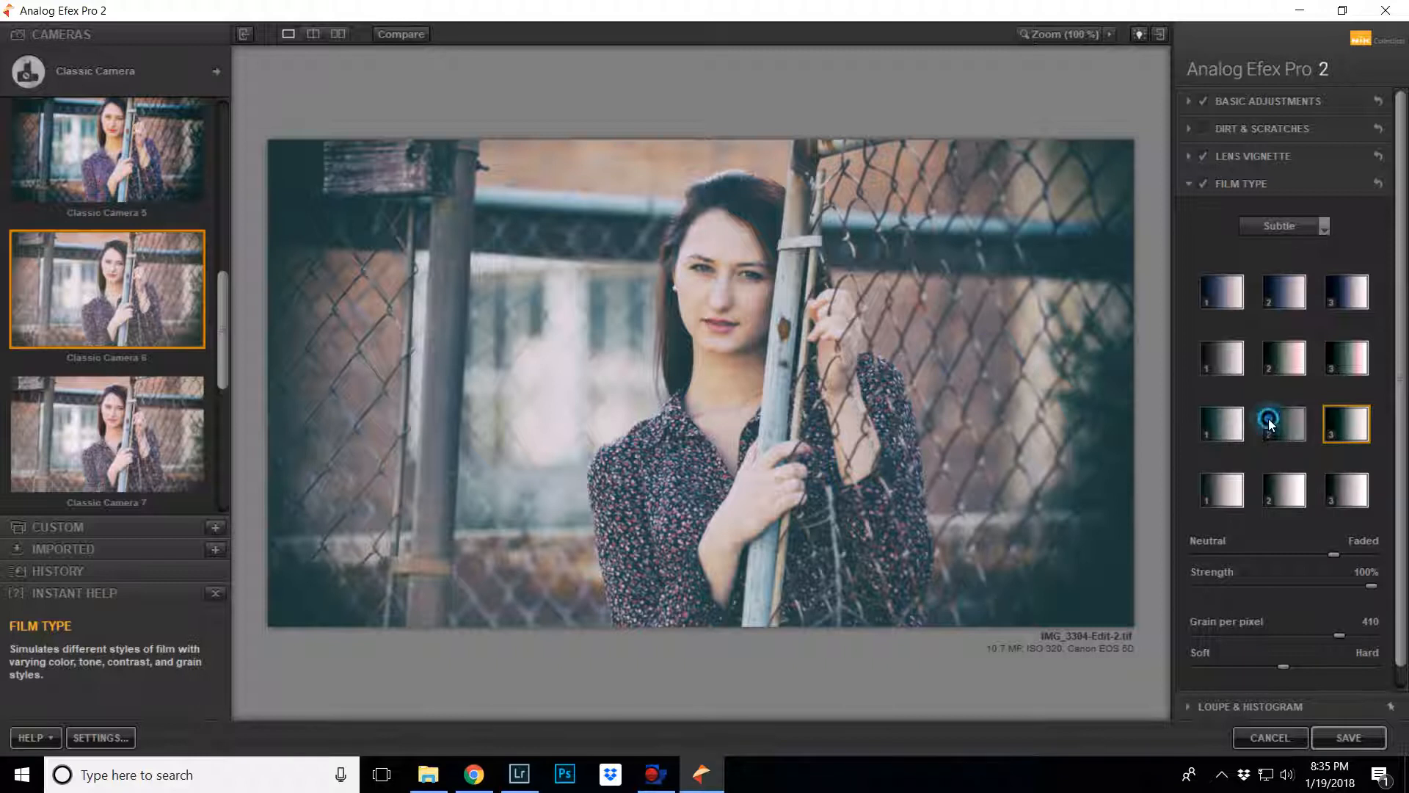
pyautogui.click(1277, 367)
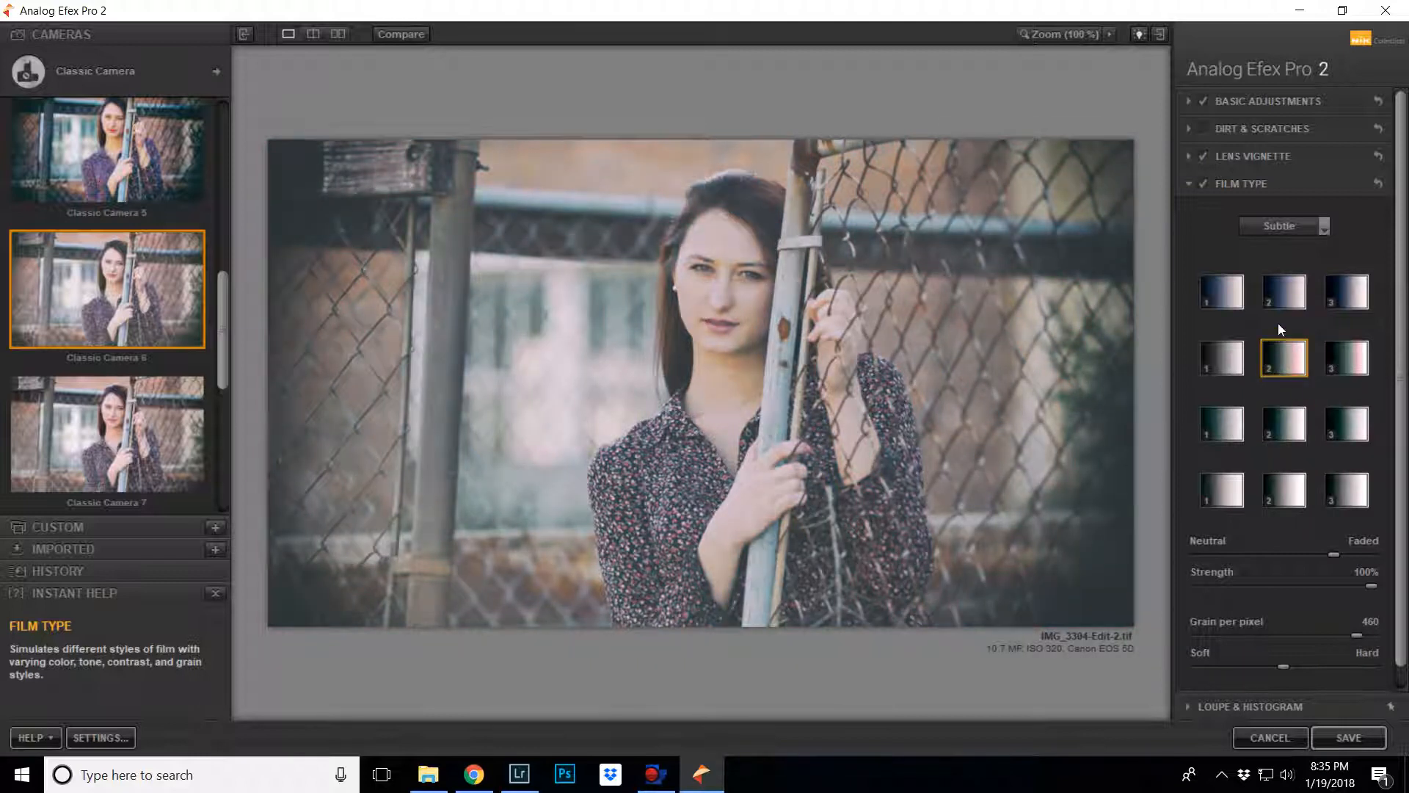
pyautogui.click(1279, 293)
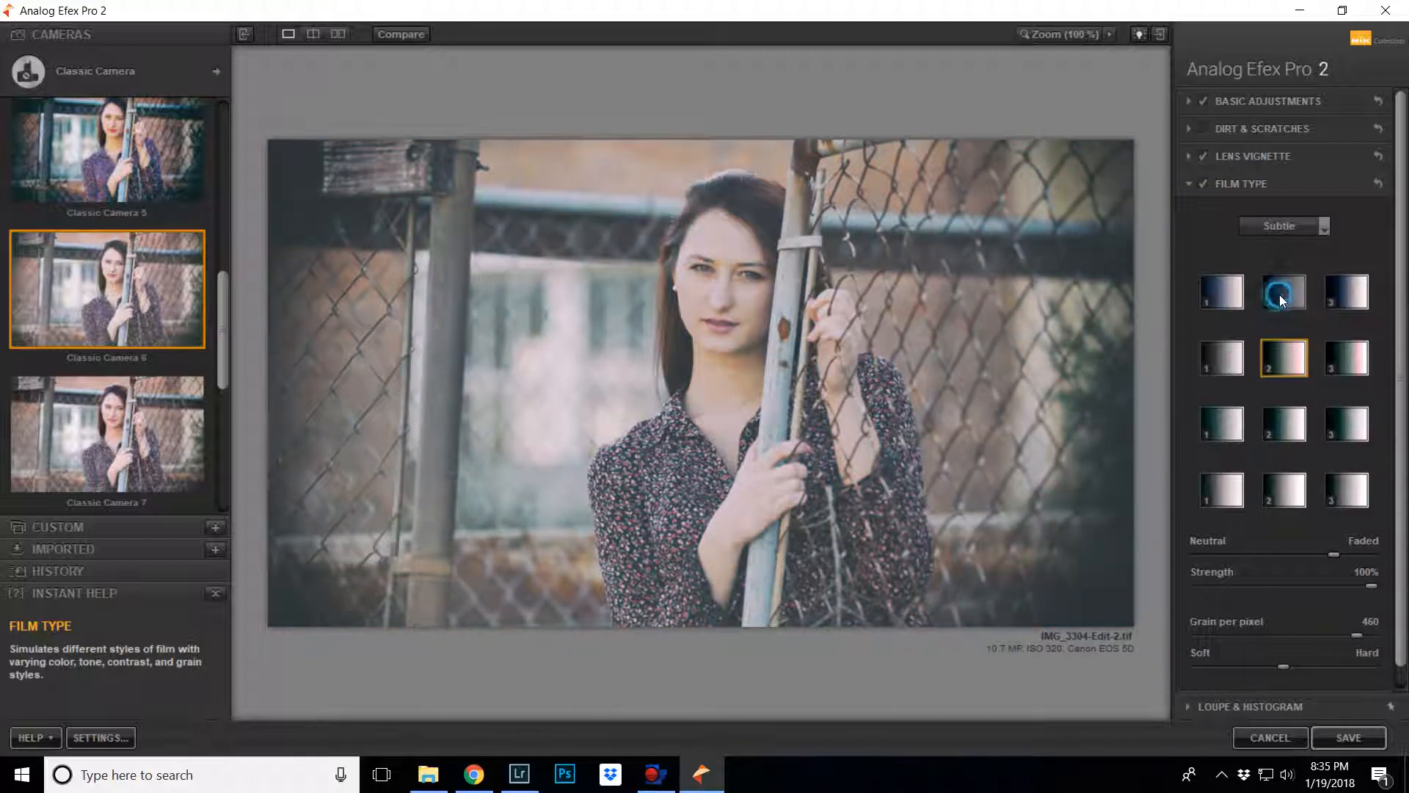
pyautogui.click(1297, 488)
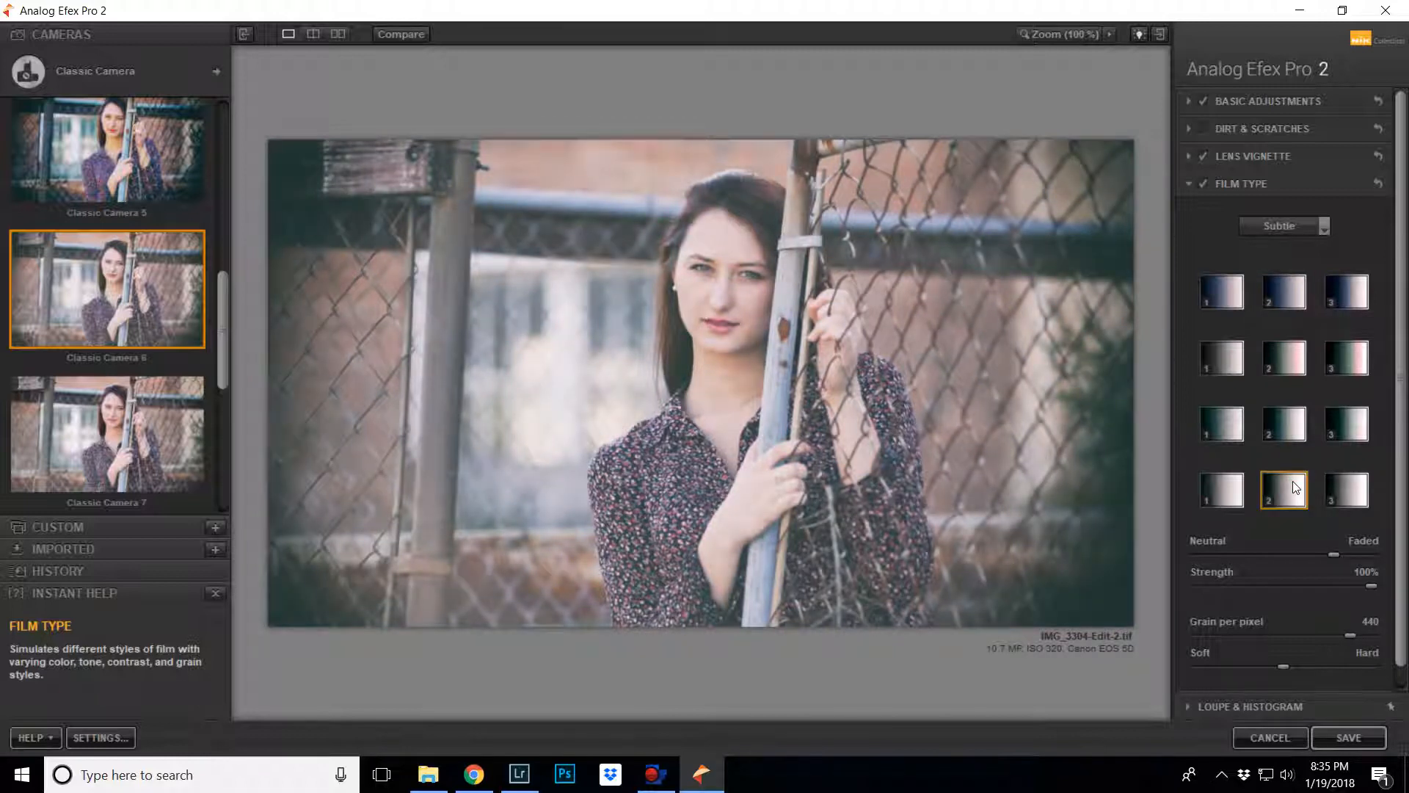
pyautogui.click(1302, 425)
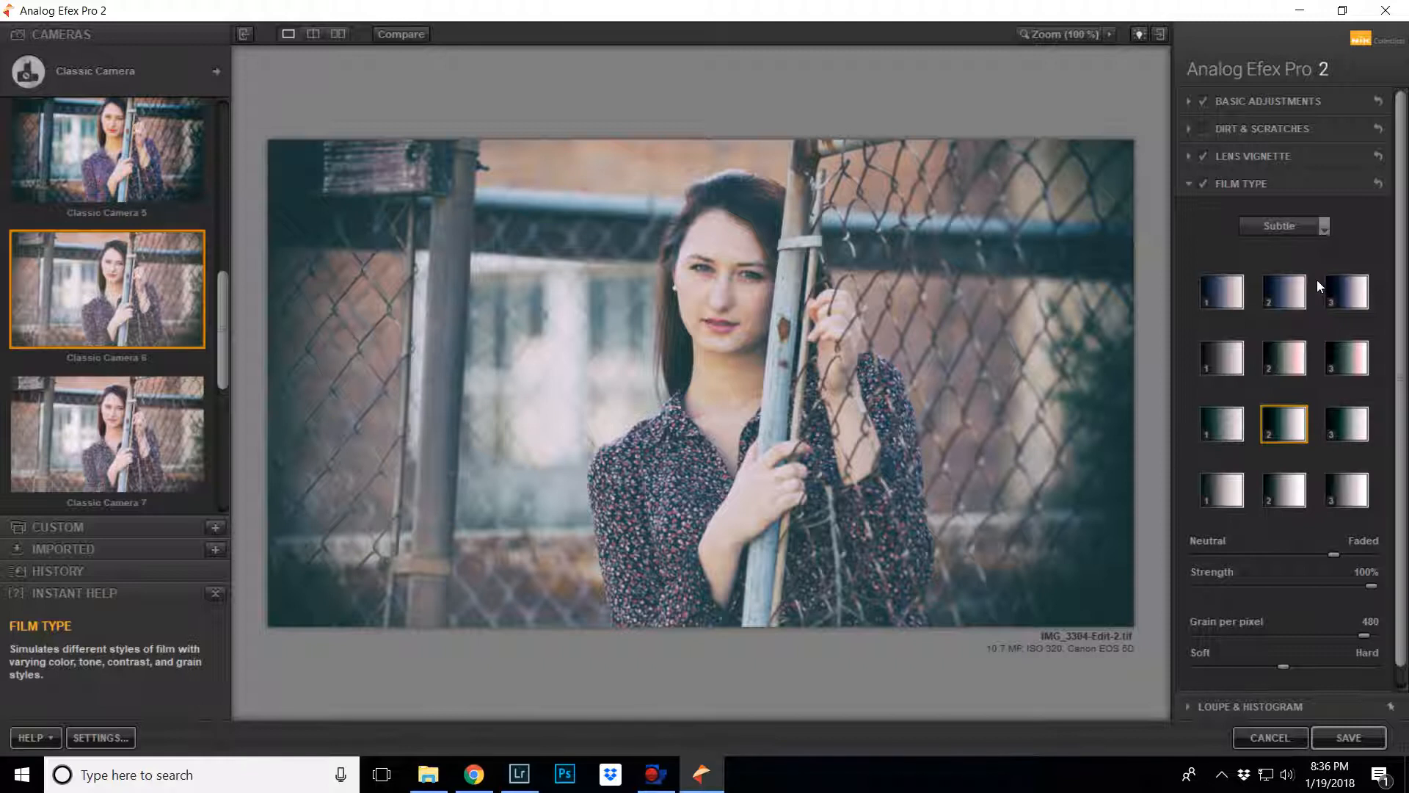
pyautogui.click(1277, 293)
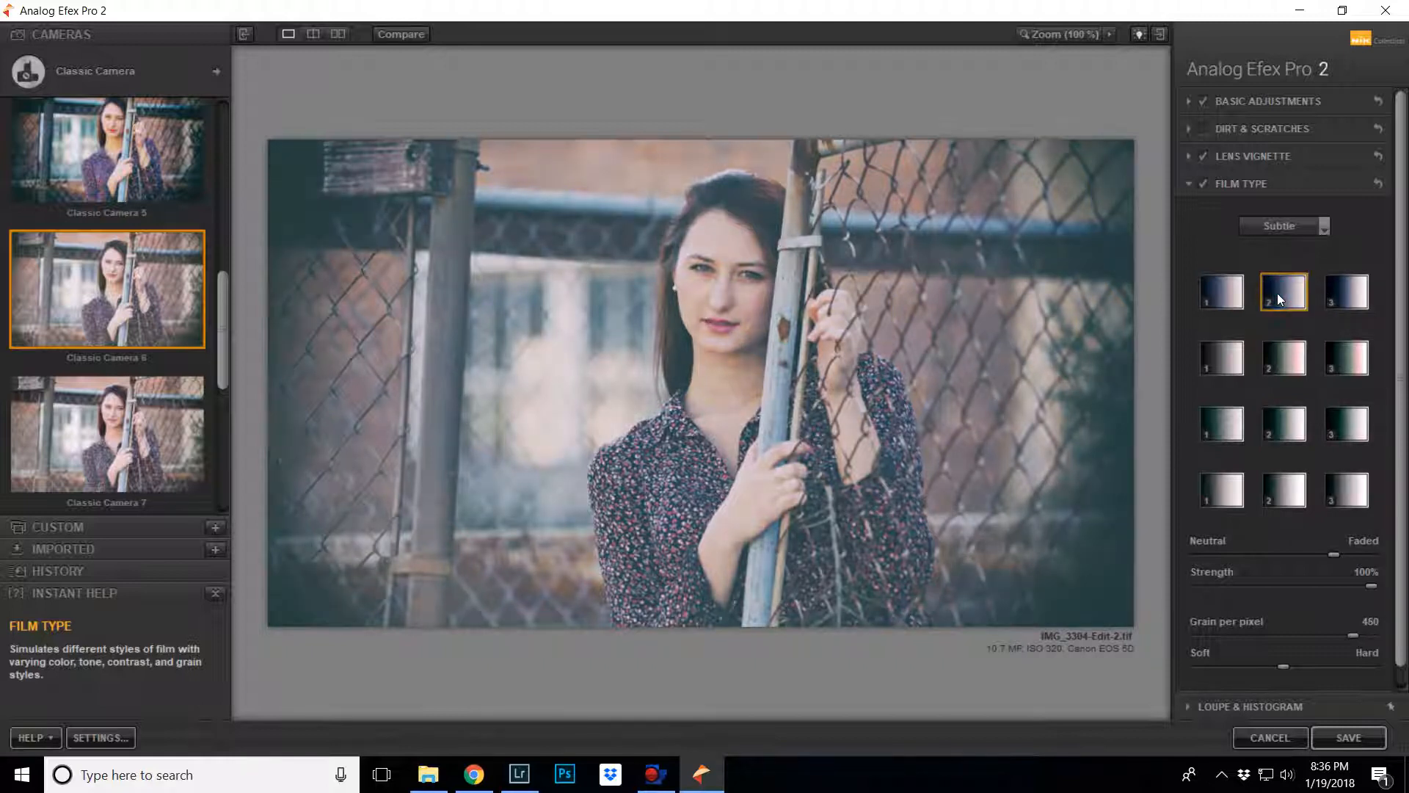
pyautogui.click(1298, 482)
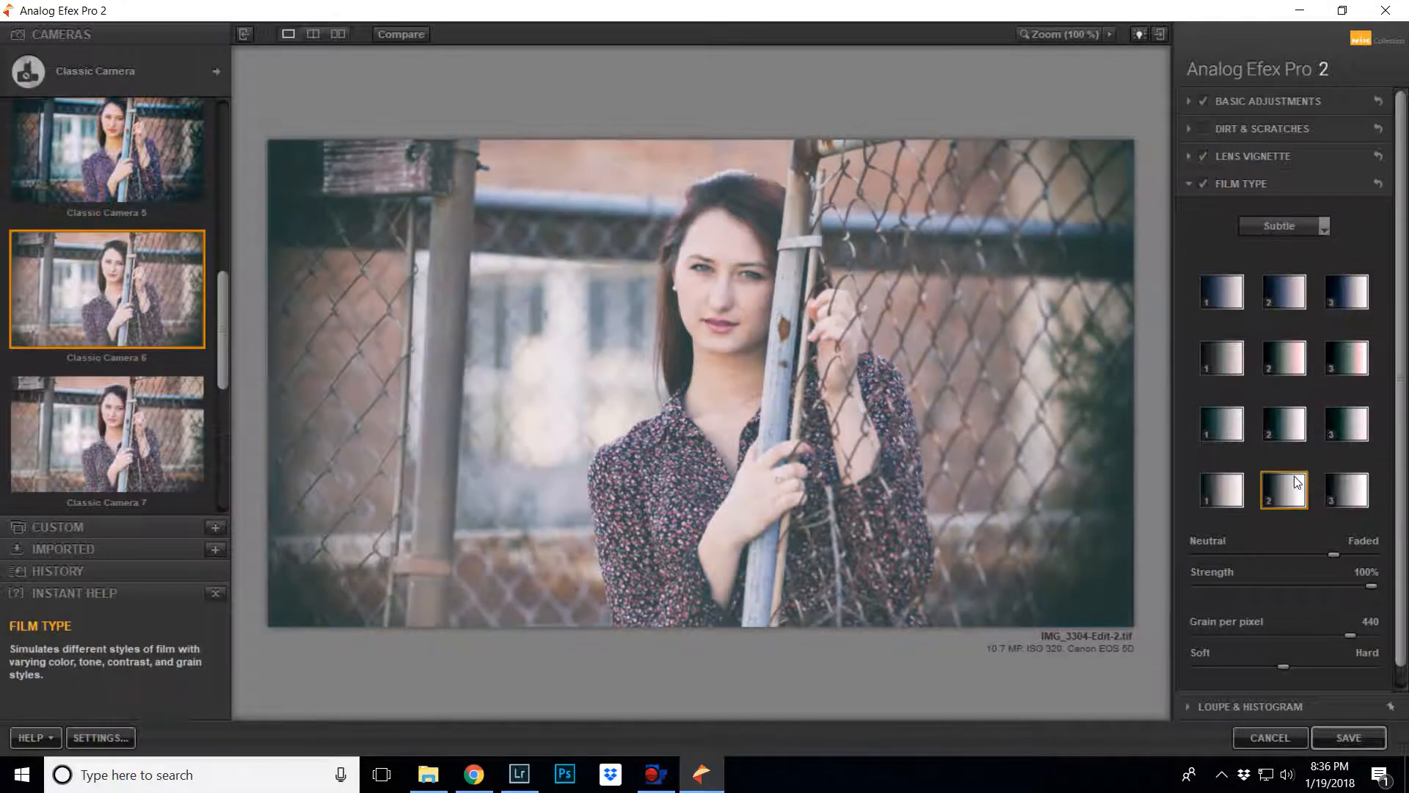
pyautogui.click(1293, 357)
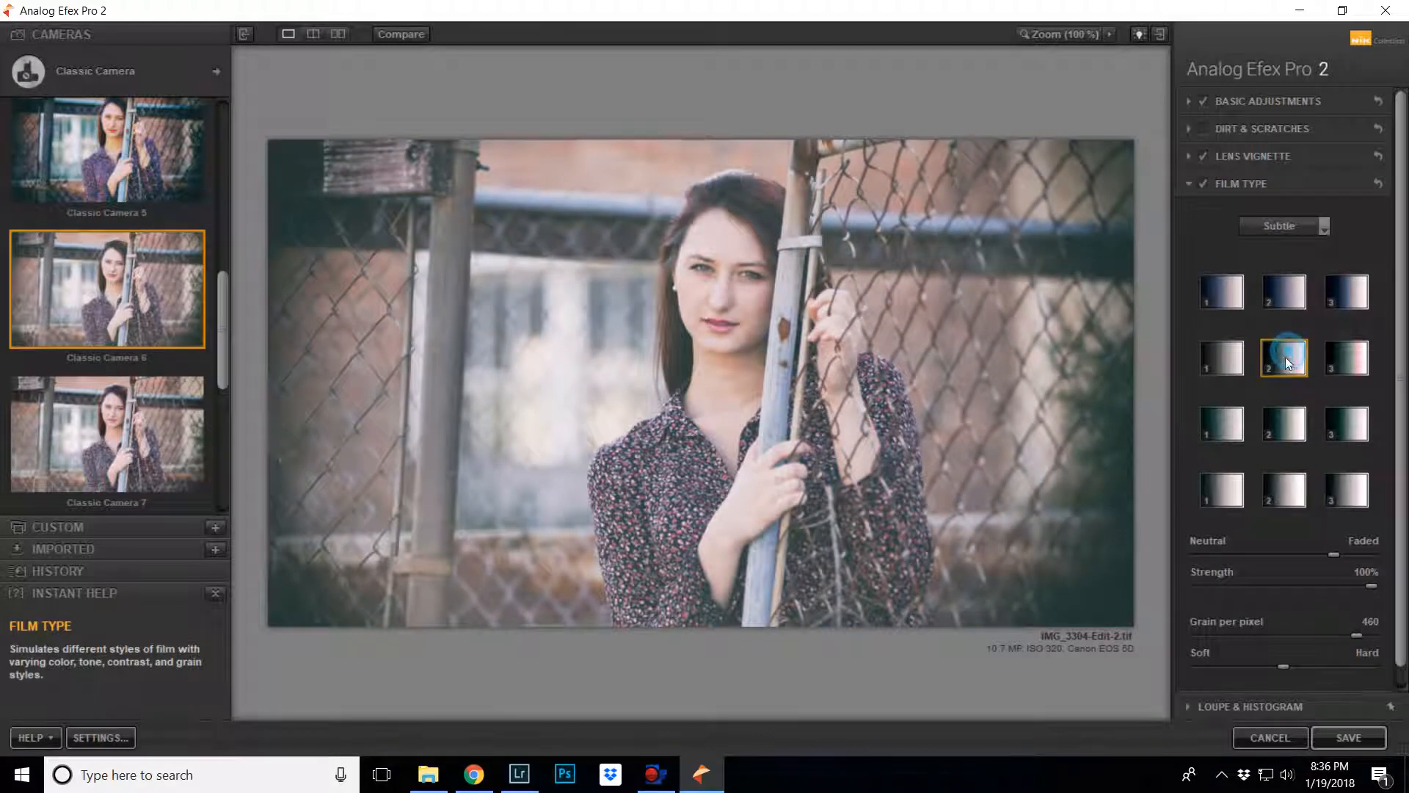
pyautogui.click(1286, 421)
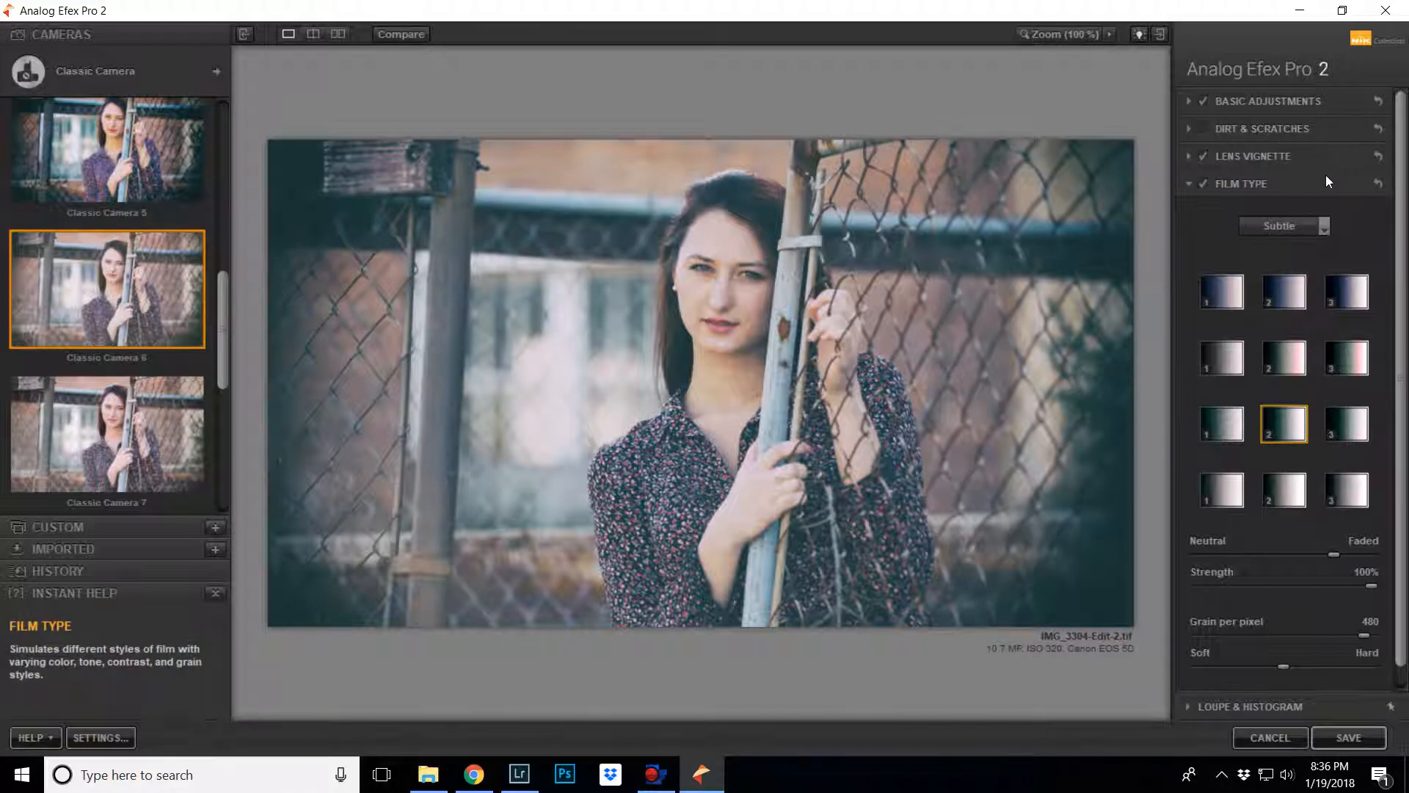
# Move the centre of the lens vignette slightly upward on the woman's neck
pyautogui.scroll(-2, 1326, 177)
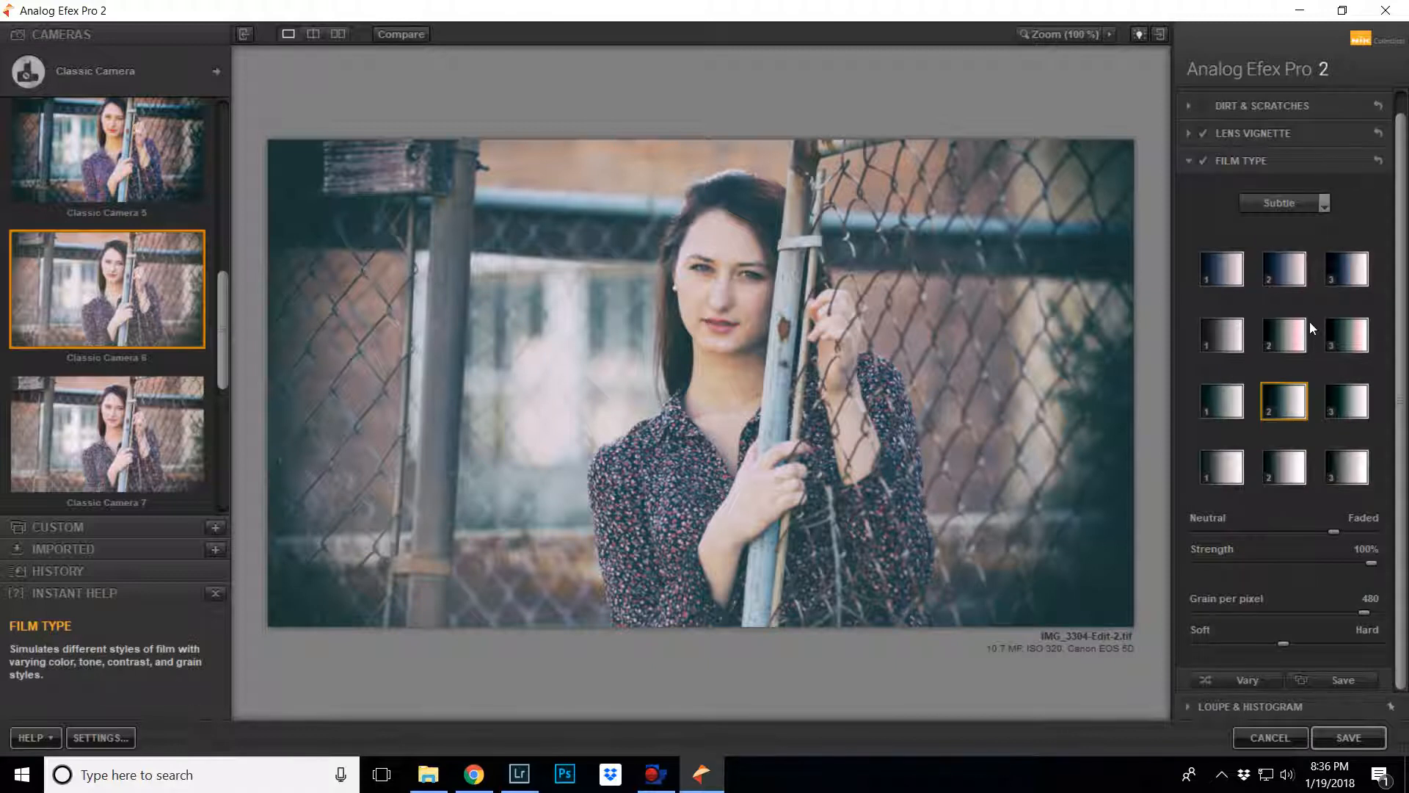
pyautogui.click(1256, 142)
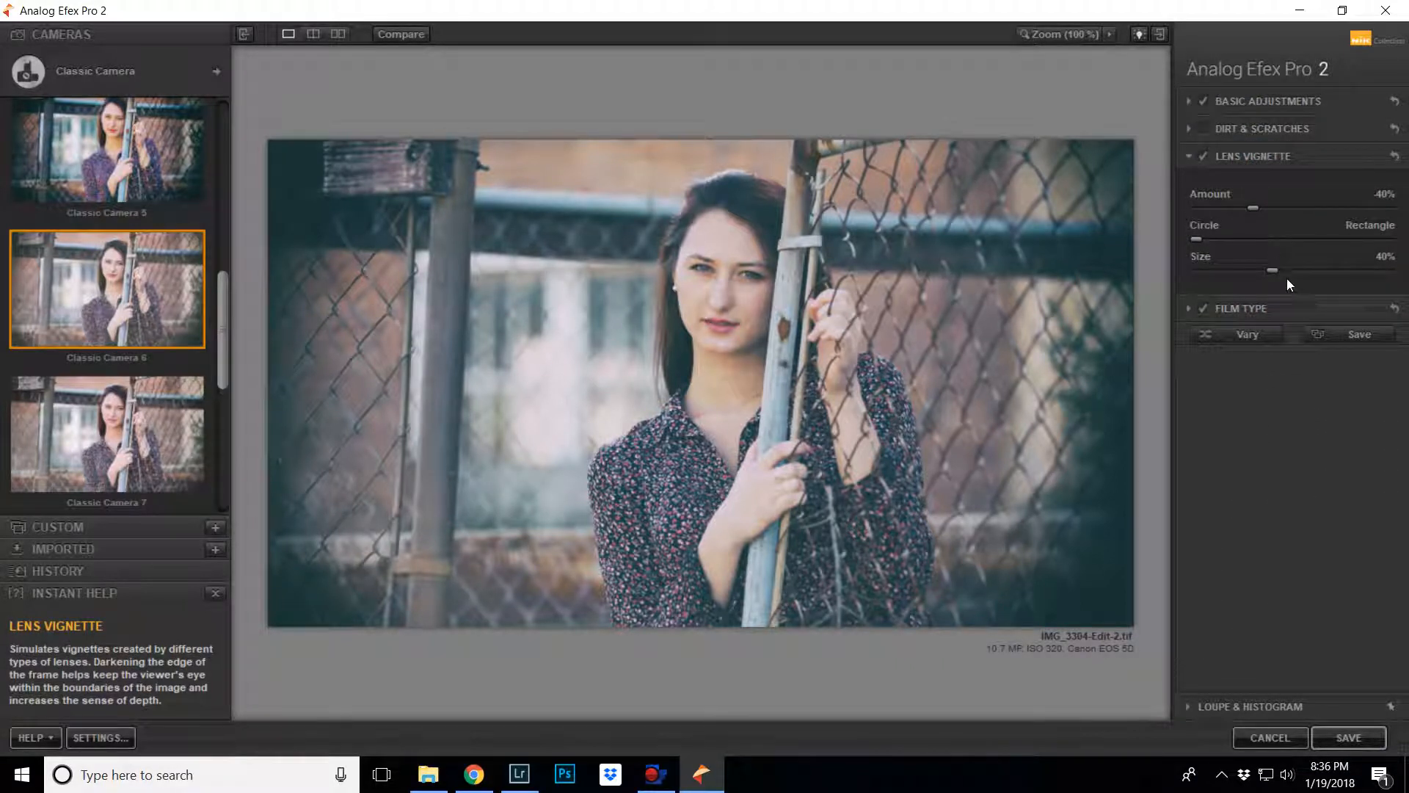
pyautogui.moveTo(1255, 210)
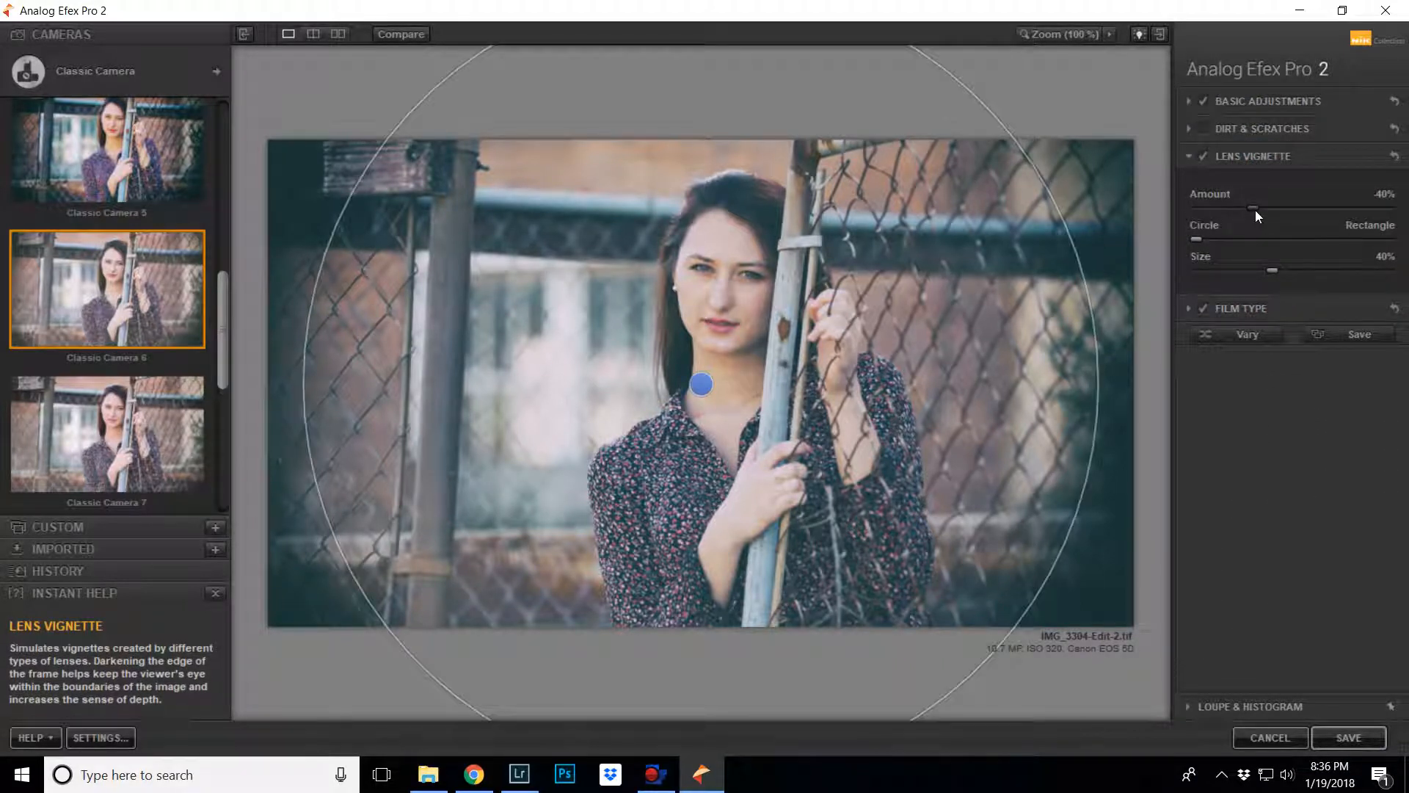
pyautogui.moveTo(717, 383)
pyautogui.mouseDown()
pyautogui.moveTo(734, 372)
pyautogui.moveTo(719, 371)
pyautogui.mouseUp()
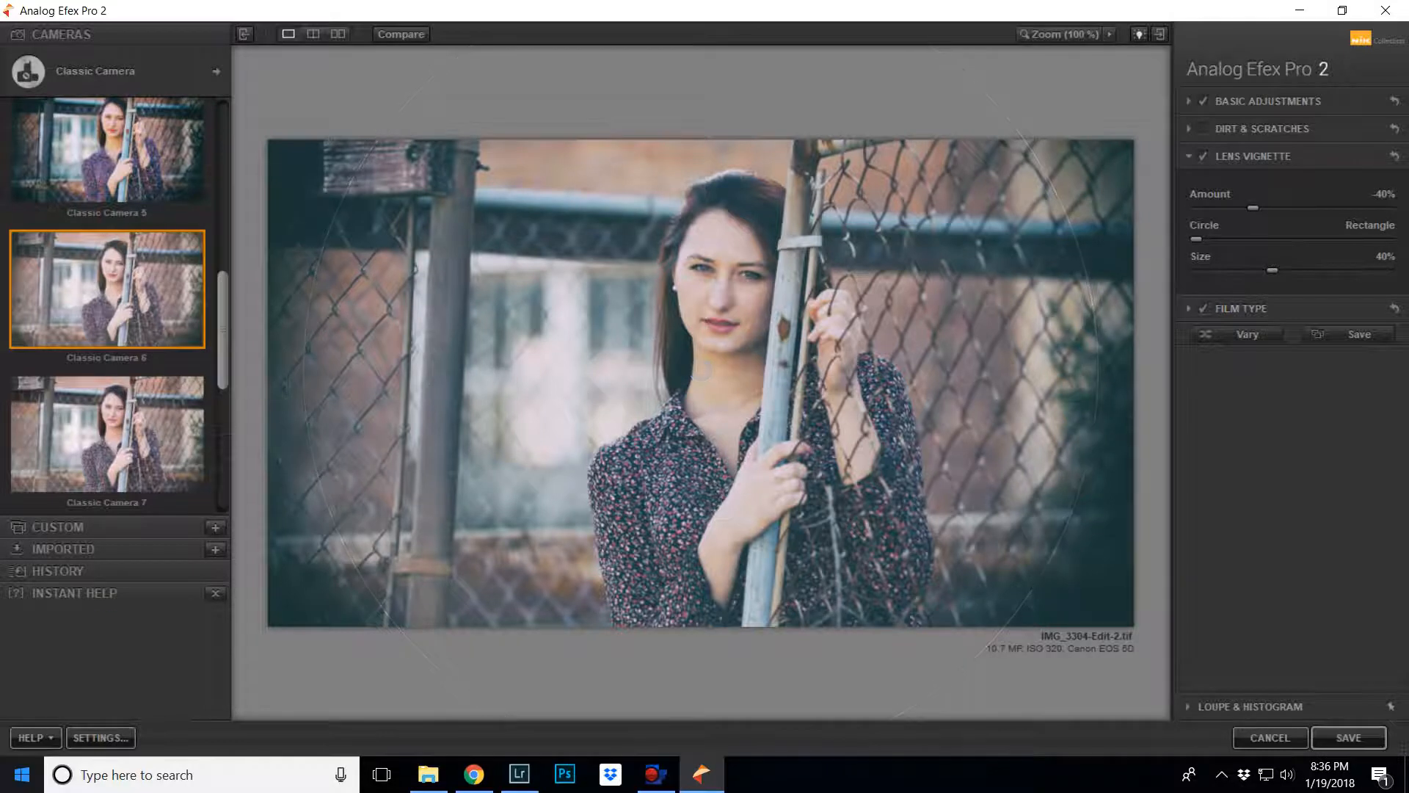
# Switch the camera setup to Camera Kit and add the Light Leaks effect to the photo
pyautogui.click(217, 70)
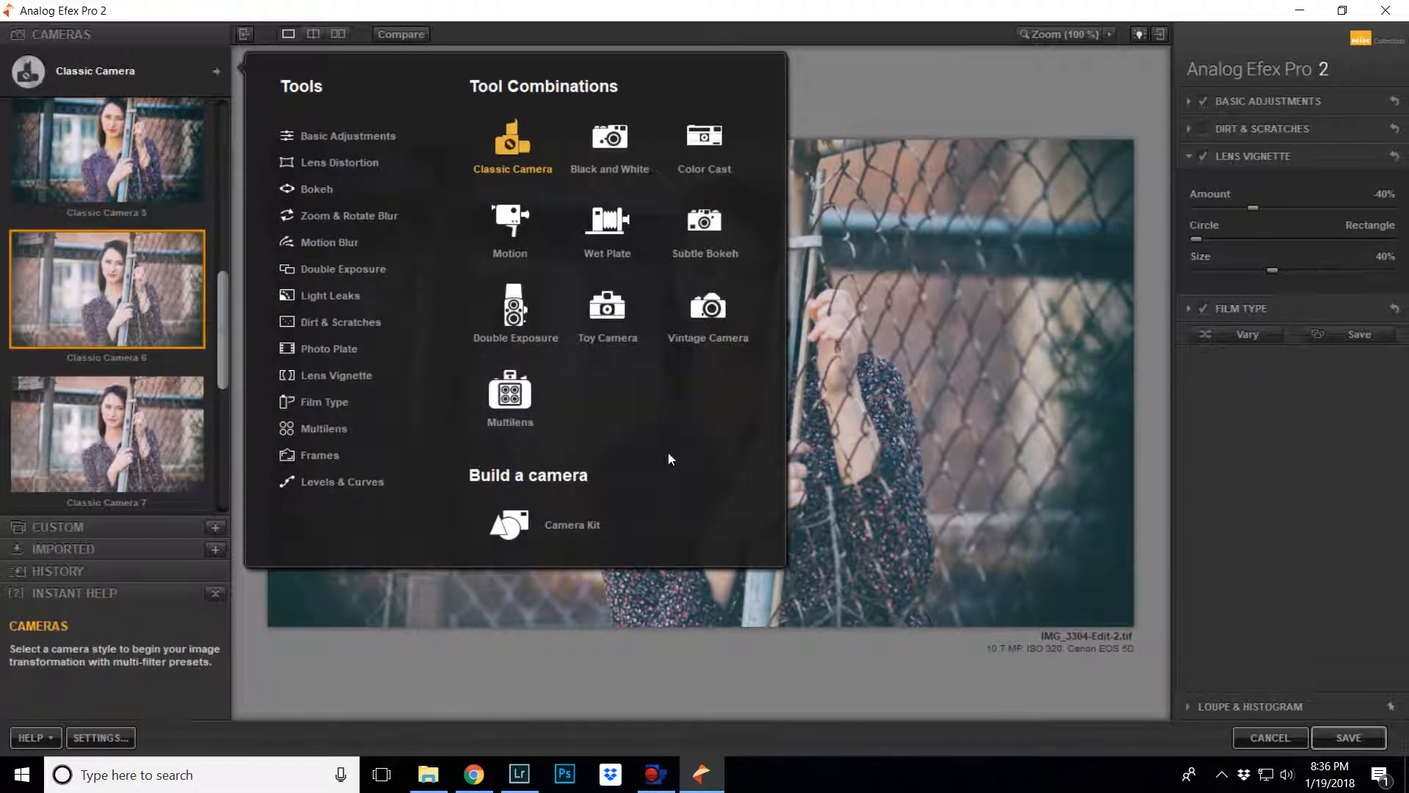
pyautogui.click(530, 525)
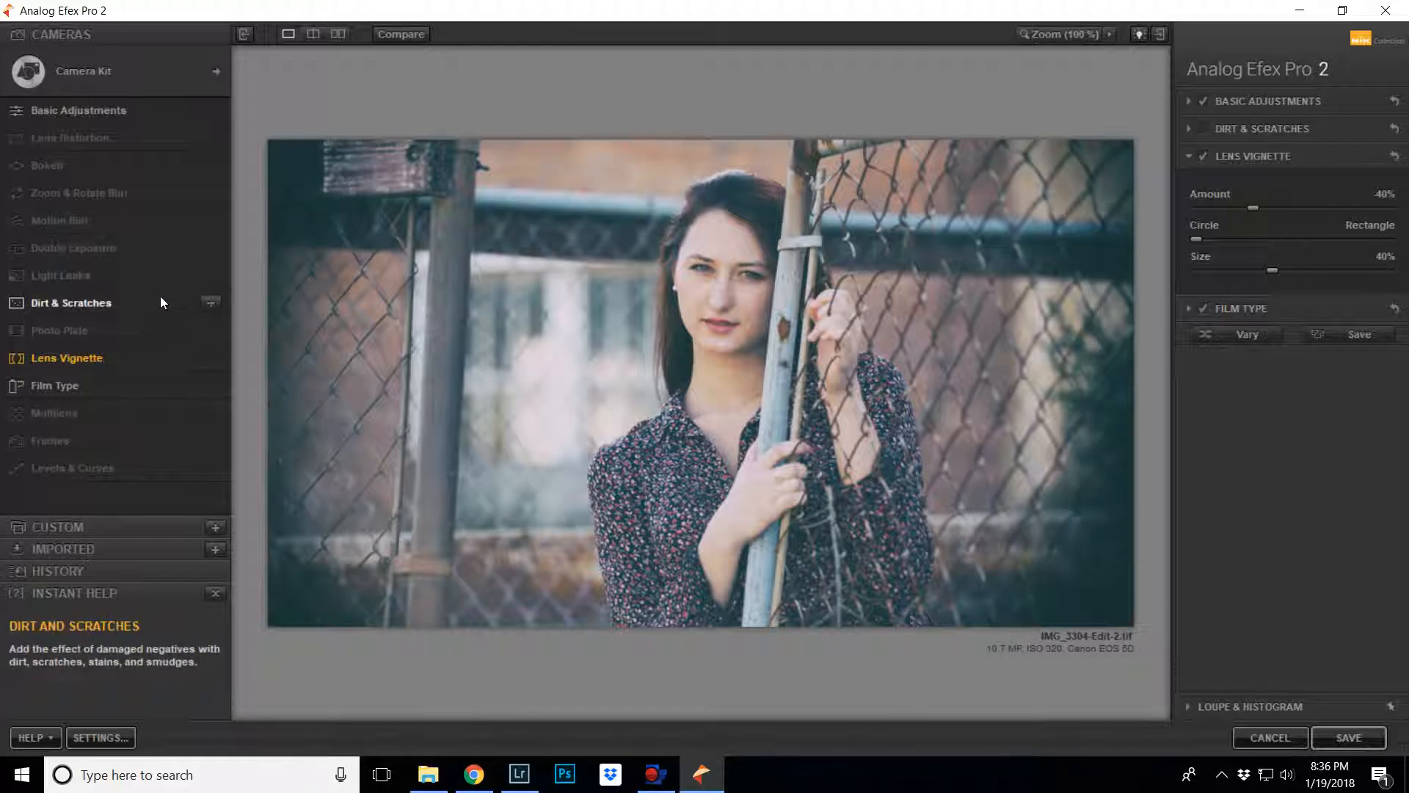
pyautogui.click(212, 275)
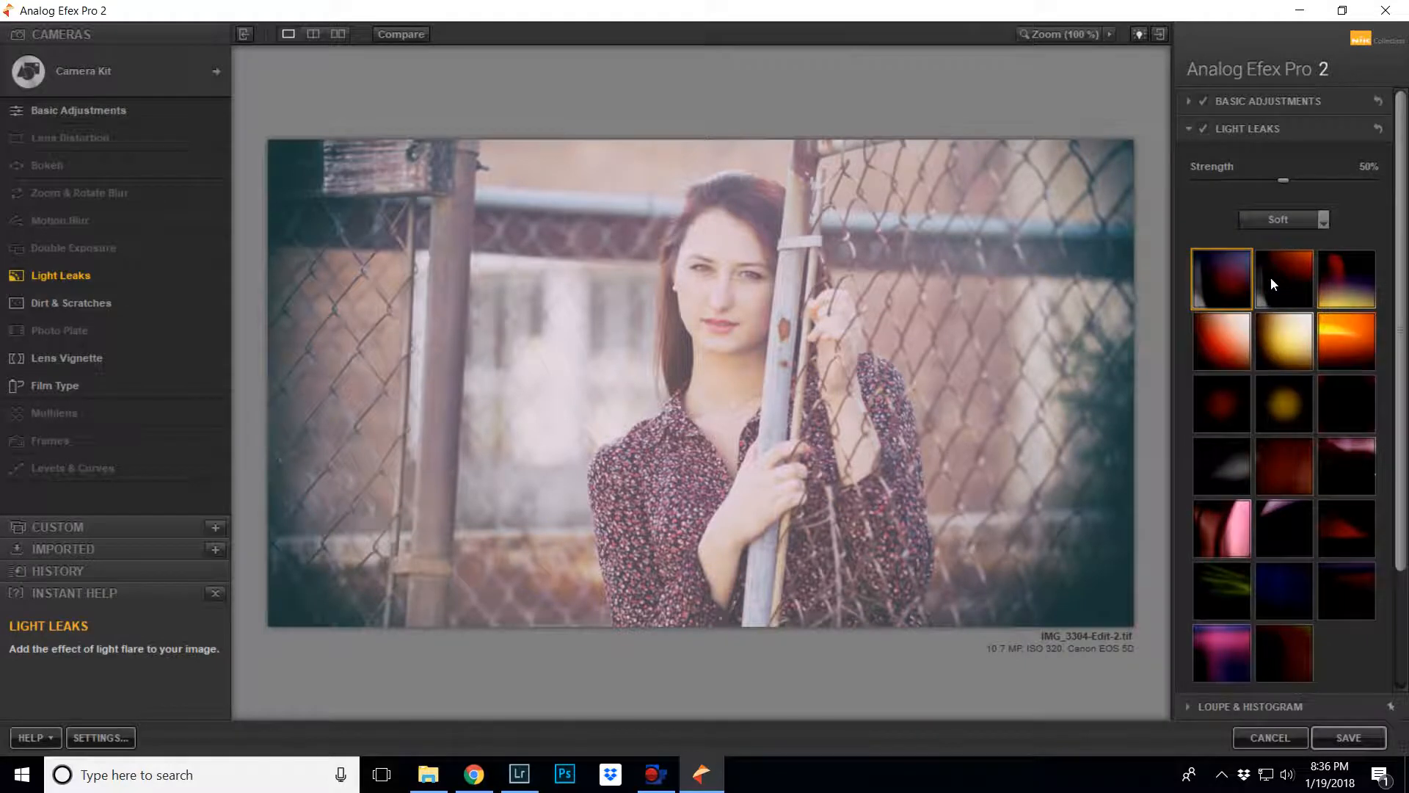
# Choose the second Soft light leak in the first row, shift its centre slightly at the woman's neck, and save the edit back to Lightroom
pyautogui.click(1271, 277)
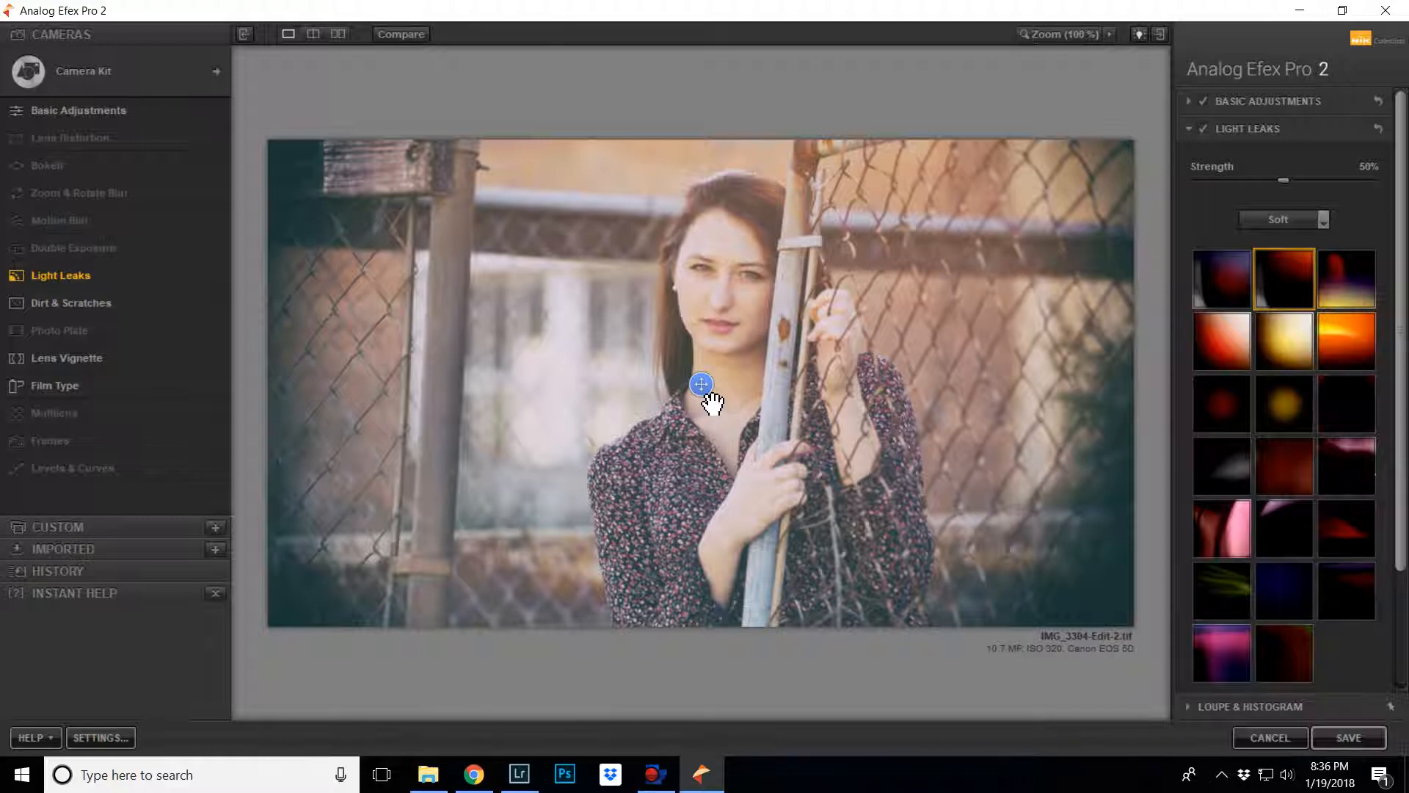
pyautogui.moveTo(712, 402); pyautogui.dragTo(687, 378)
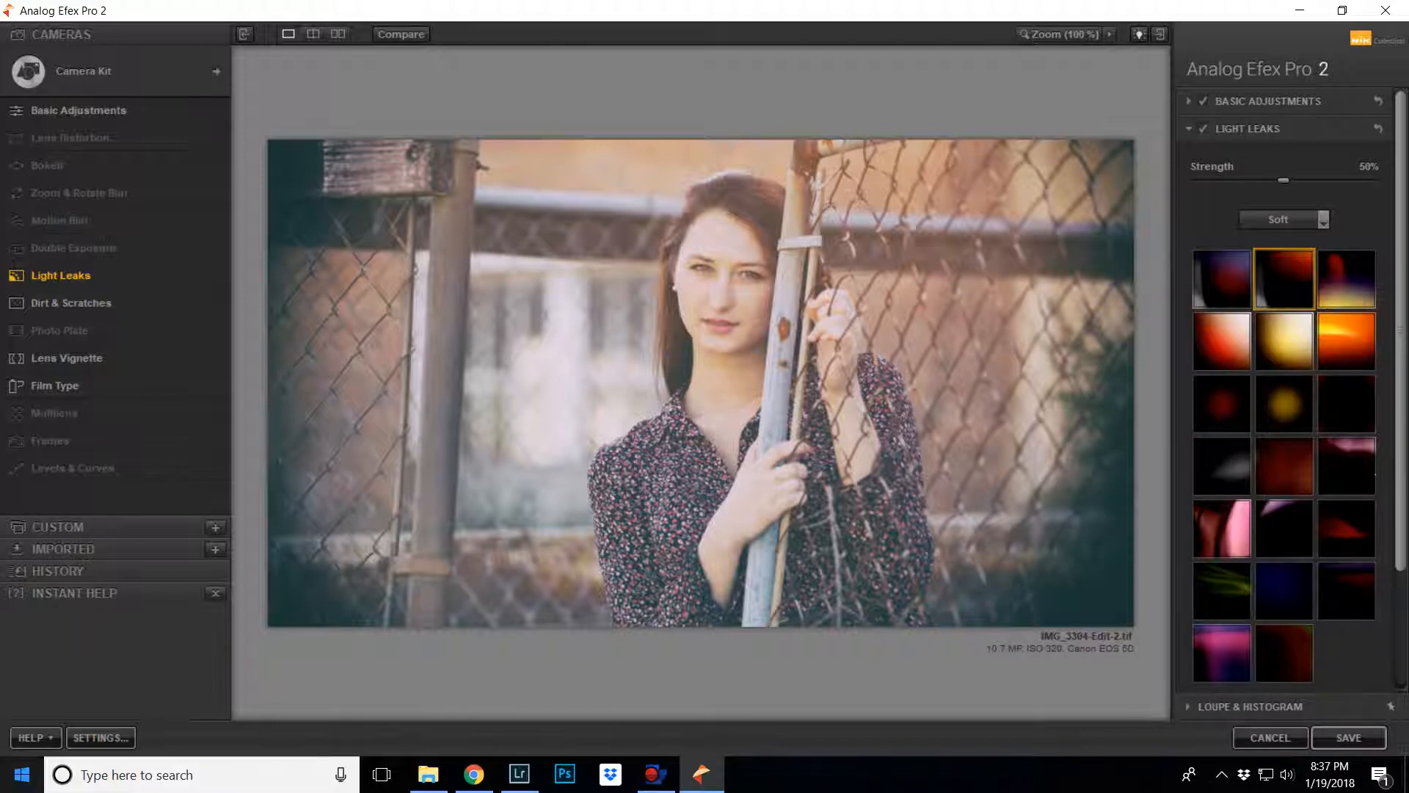
pyautogui.click(1348, 738)
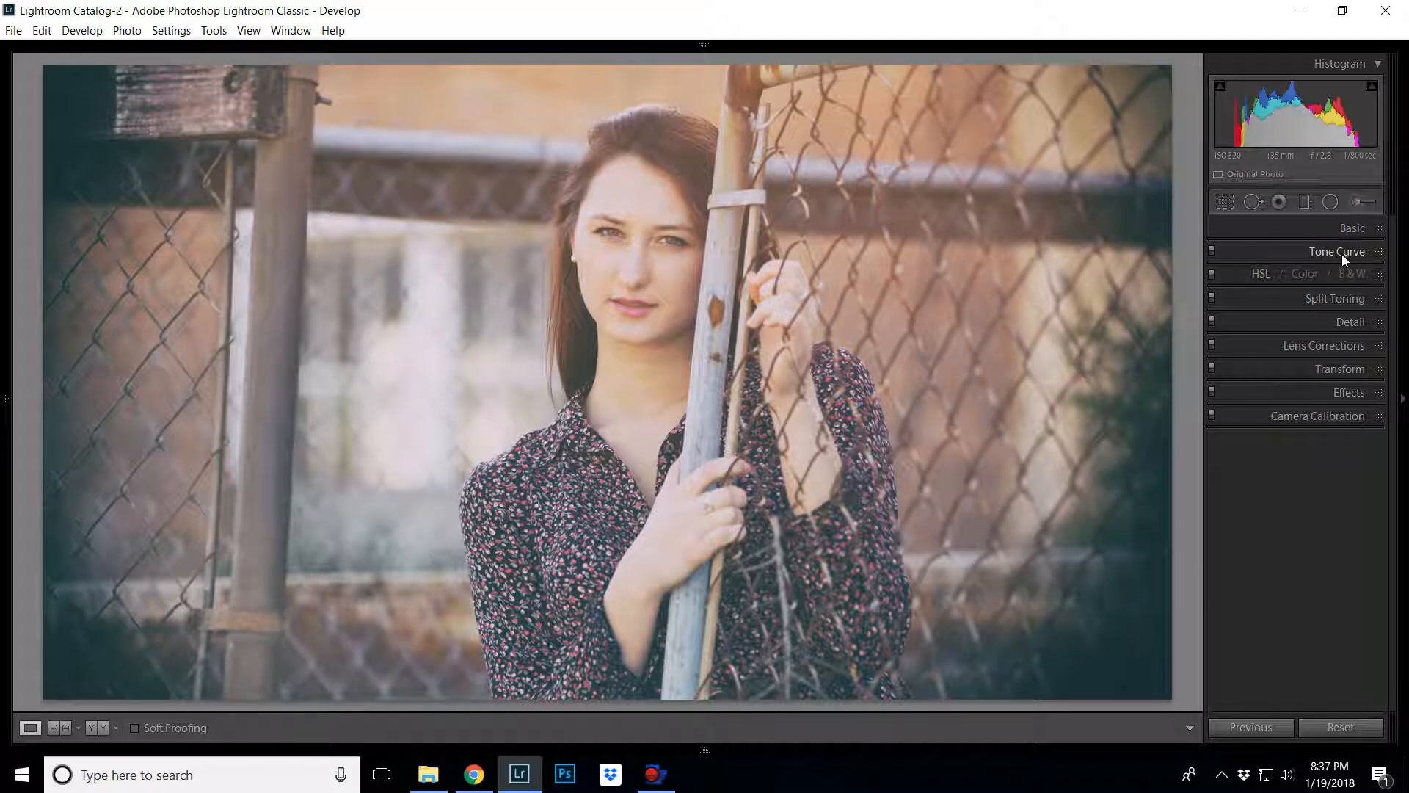
# Set the photo's Clarity to −8 in the Basic adjustments
pyautogui.click(1337, 234)
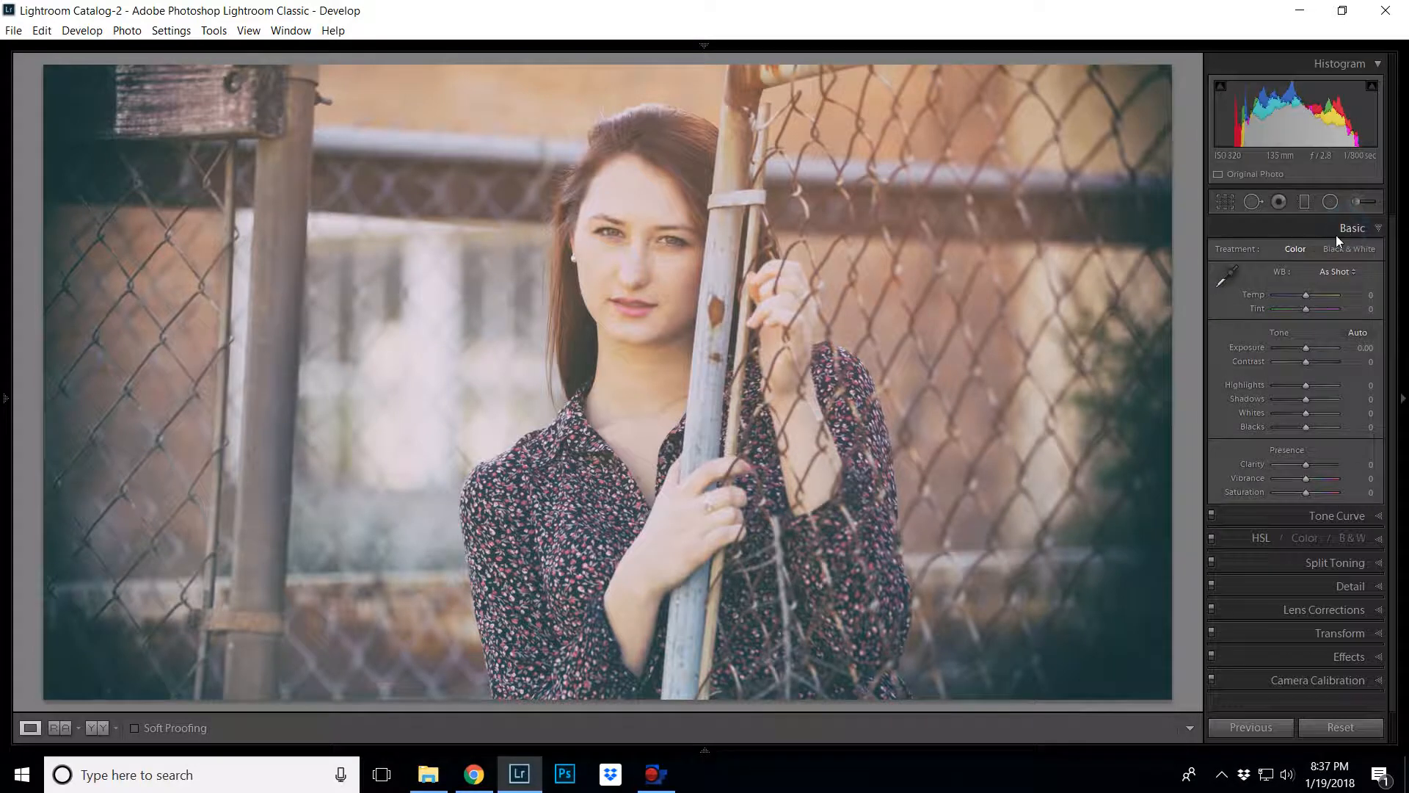
pyautogui.click(1296, 465)
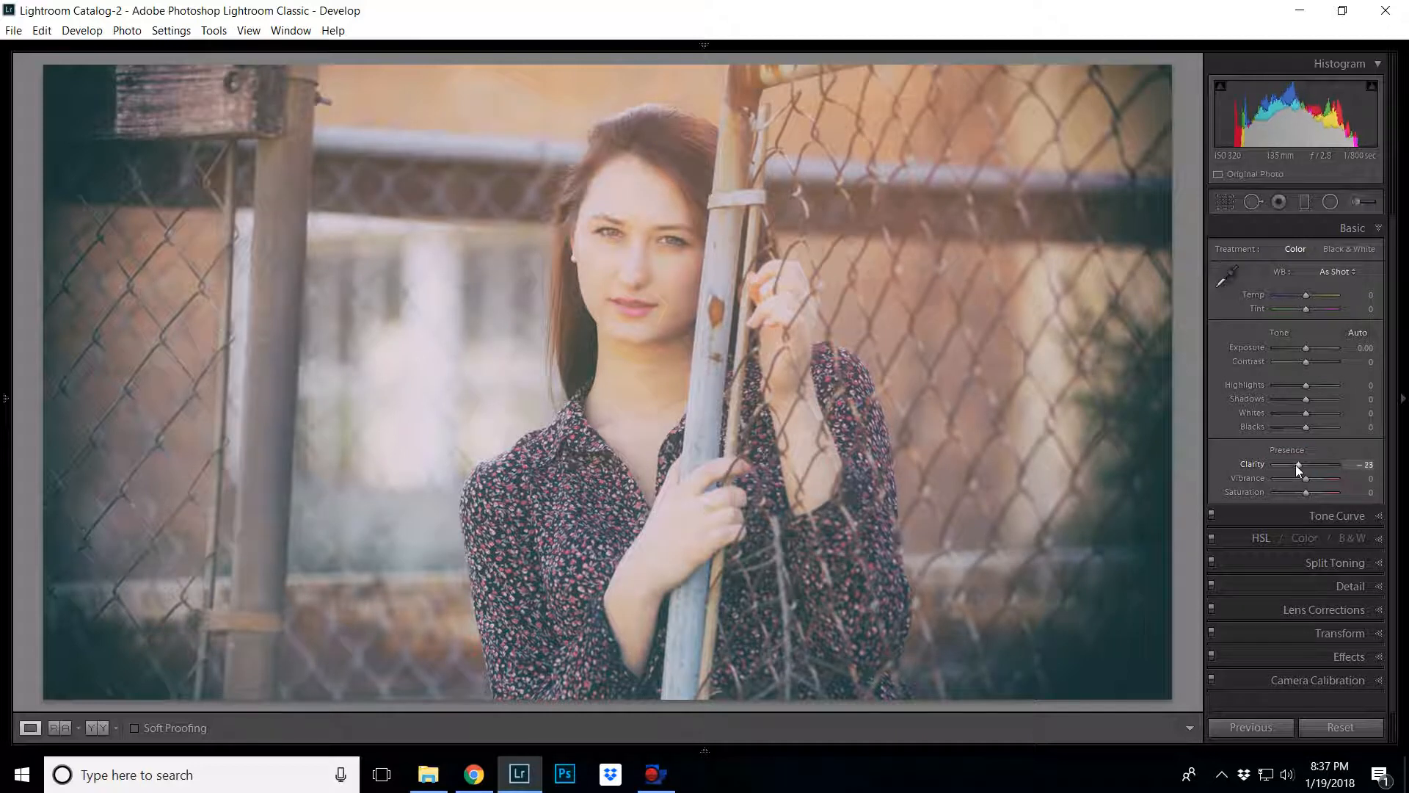
pyautogui.scroll(3, 1296, 465)
pyautogui.scroll(2, 1296, 464)
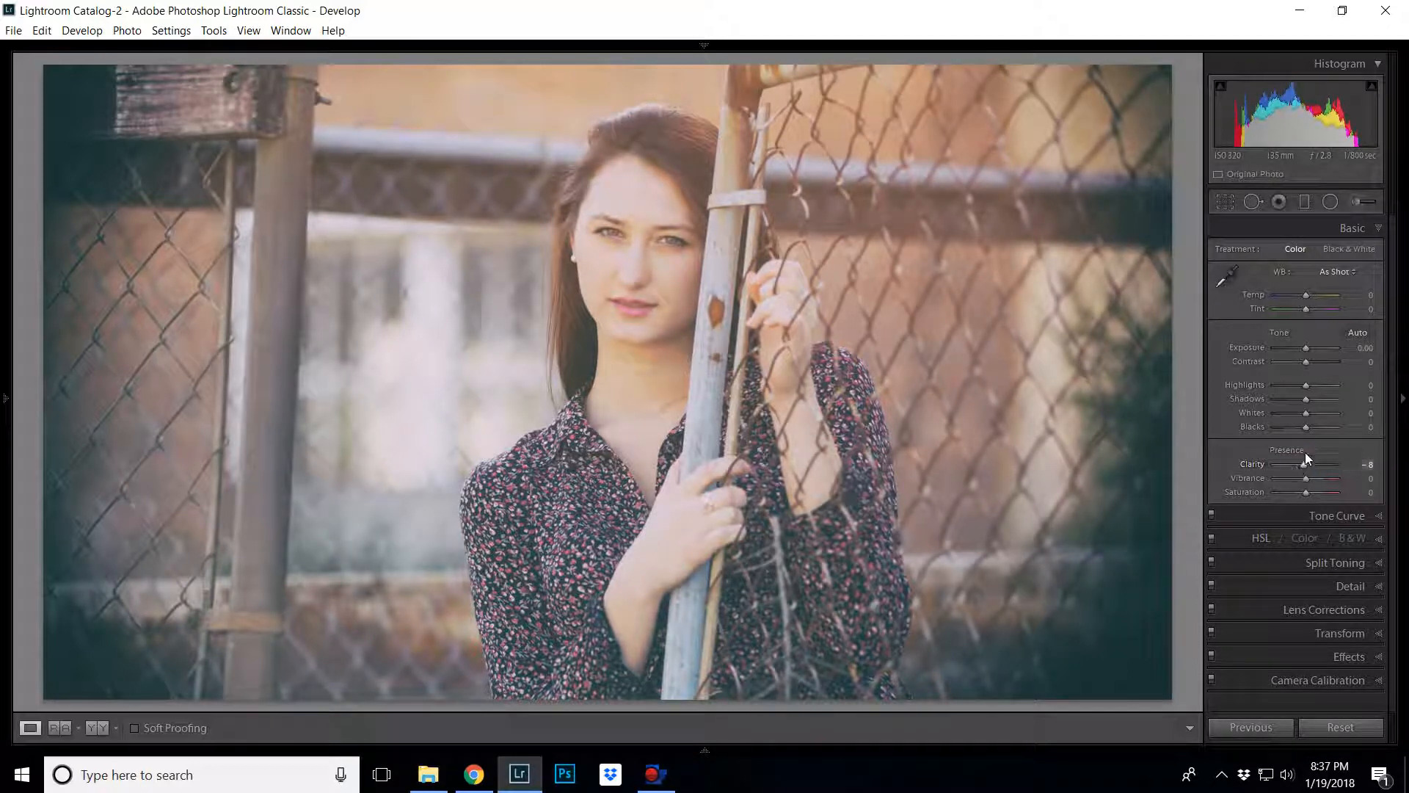
# Reduce the photo's Saturation to −8
pyautogui.click(1293, 494)
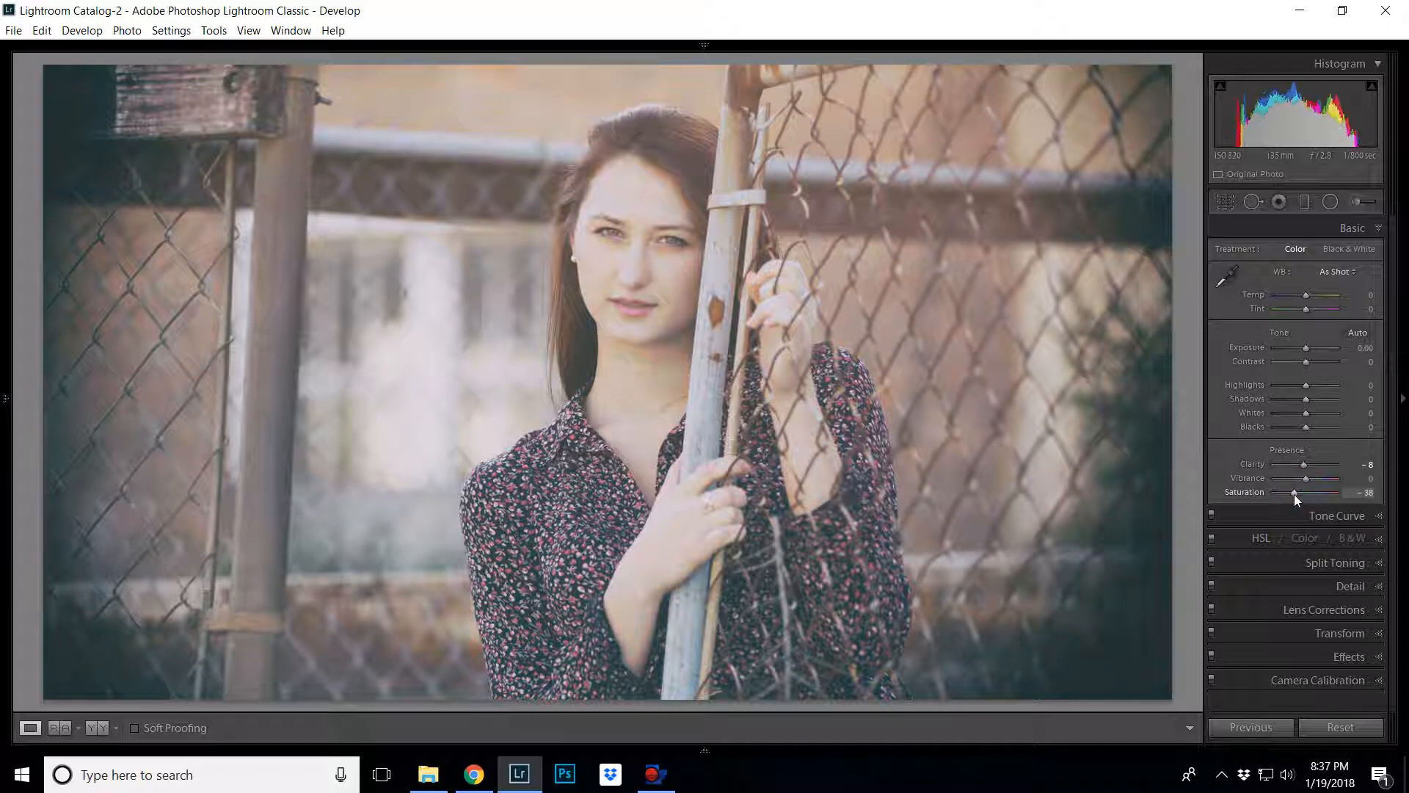
pyautogui.scroll(4, 1293, 495)
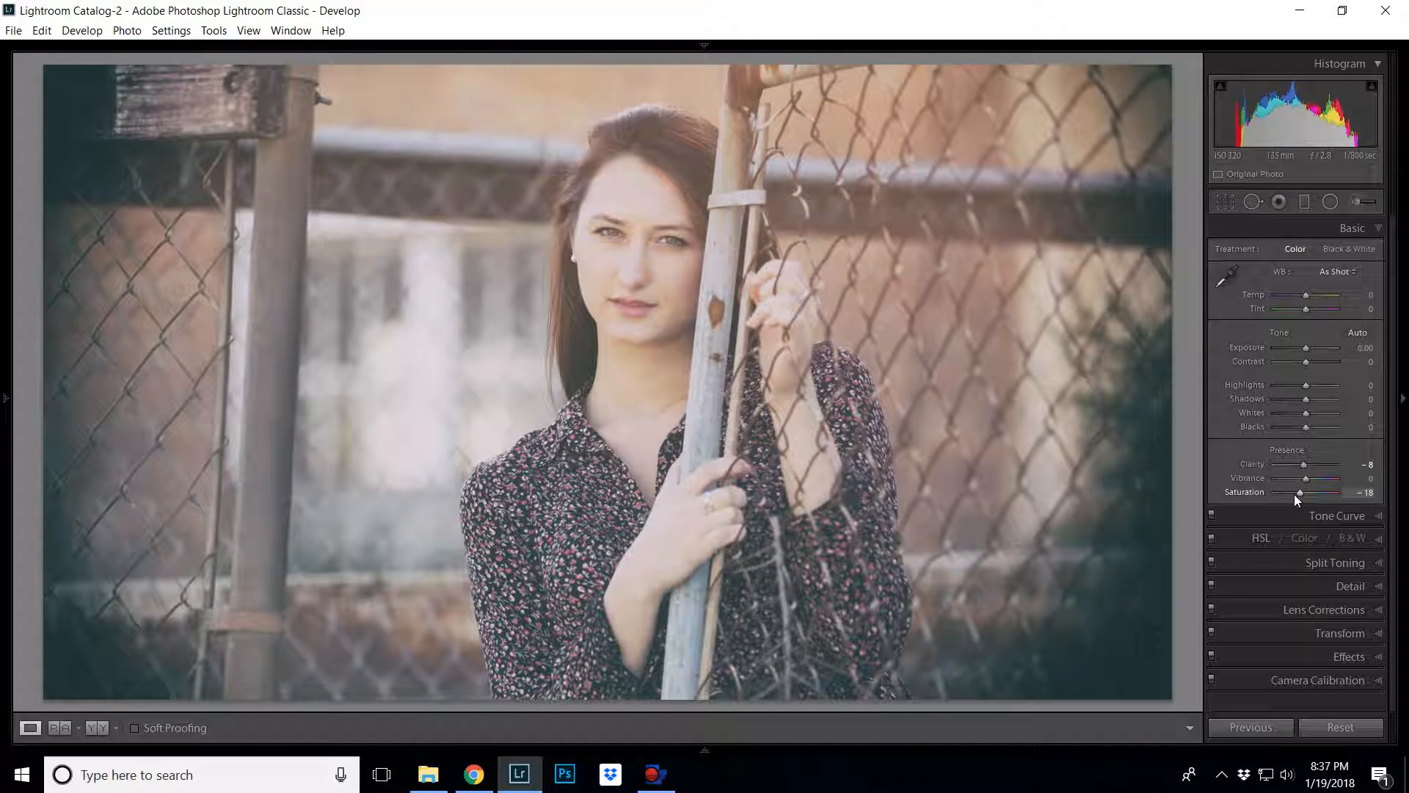
pyautogui.scroll(1, 1293, 494)
pyautogui.scroll(1, 1293, 495)
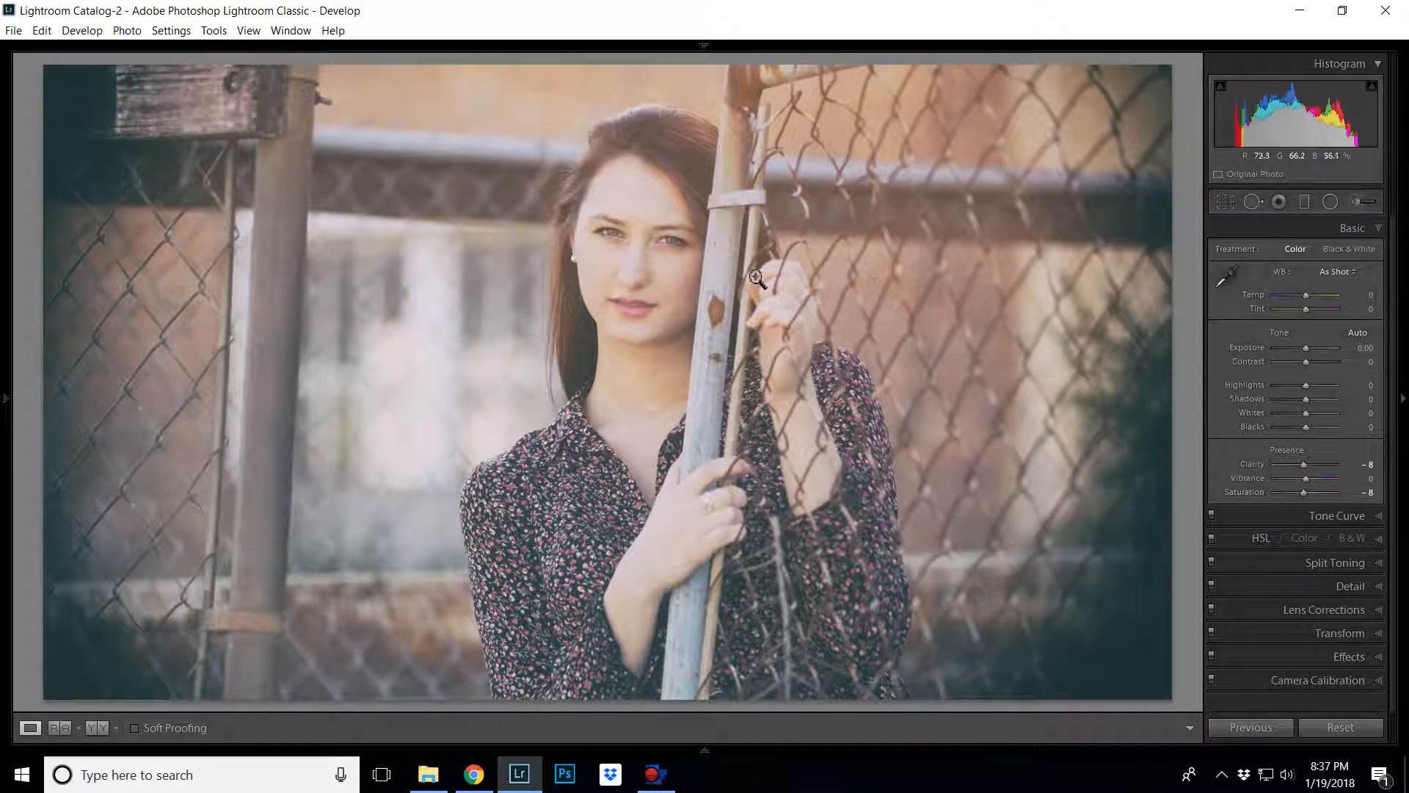
# Inspect the woman's face up close, and open a copy with Lightroom adjustments in Adobe Photoshop CC 2018
pyautogui.click(648, 243)
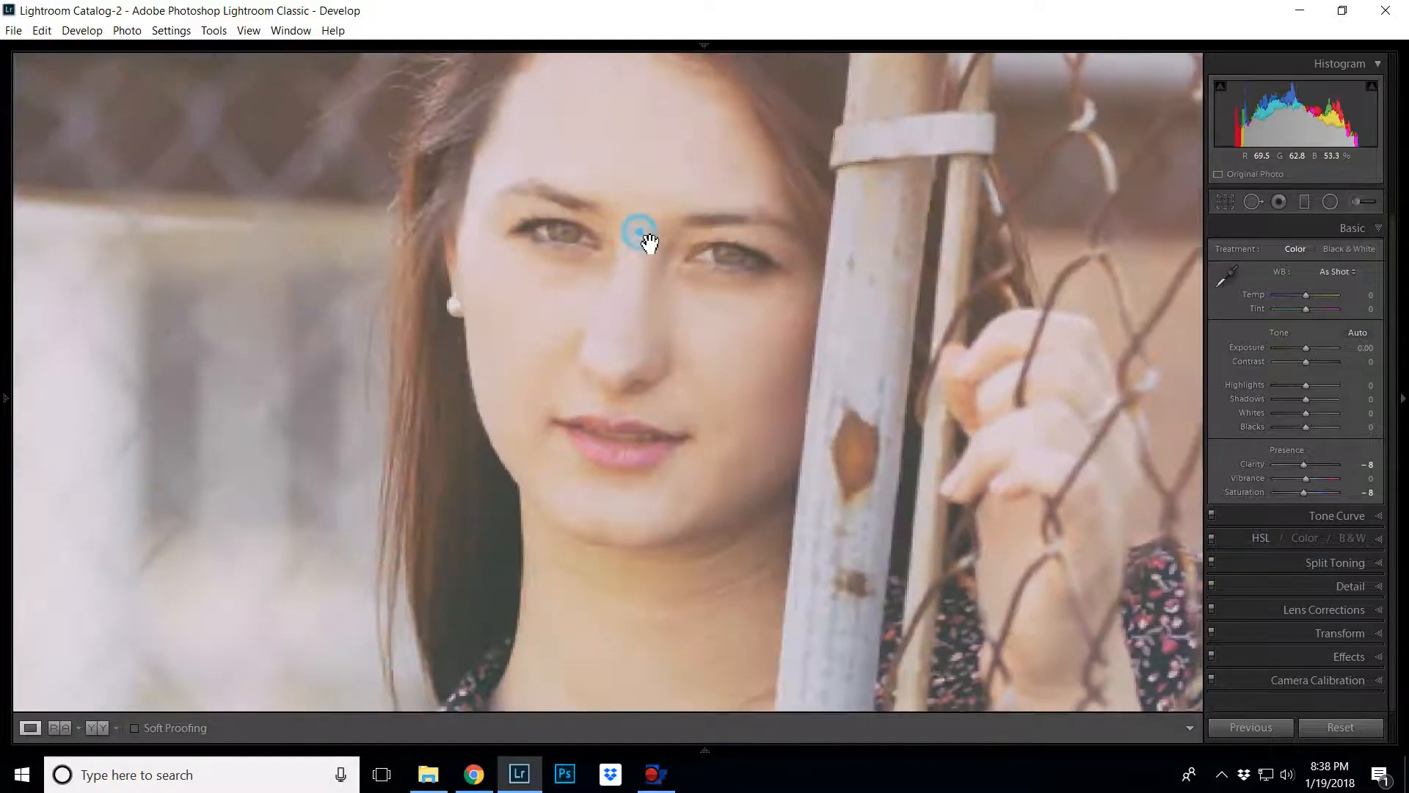
pyautogui.moveTo(711, 210); pyautogui.dragTo(761, 321)
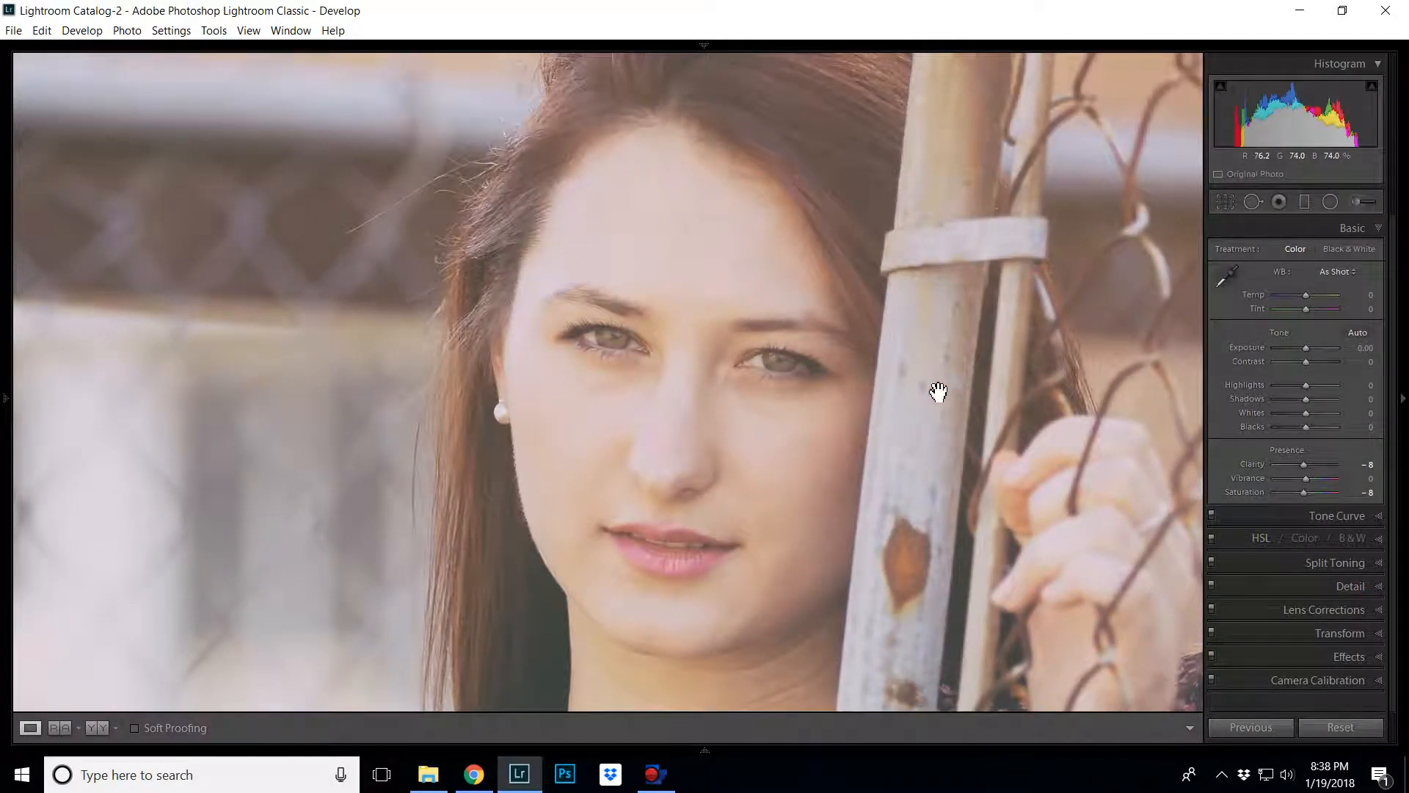
pyautogui.moveTo(937, 393); pyautogui.dragTo(944, 369)
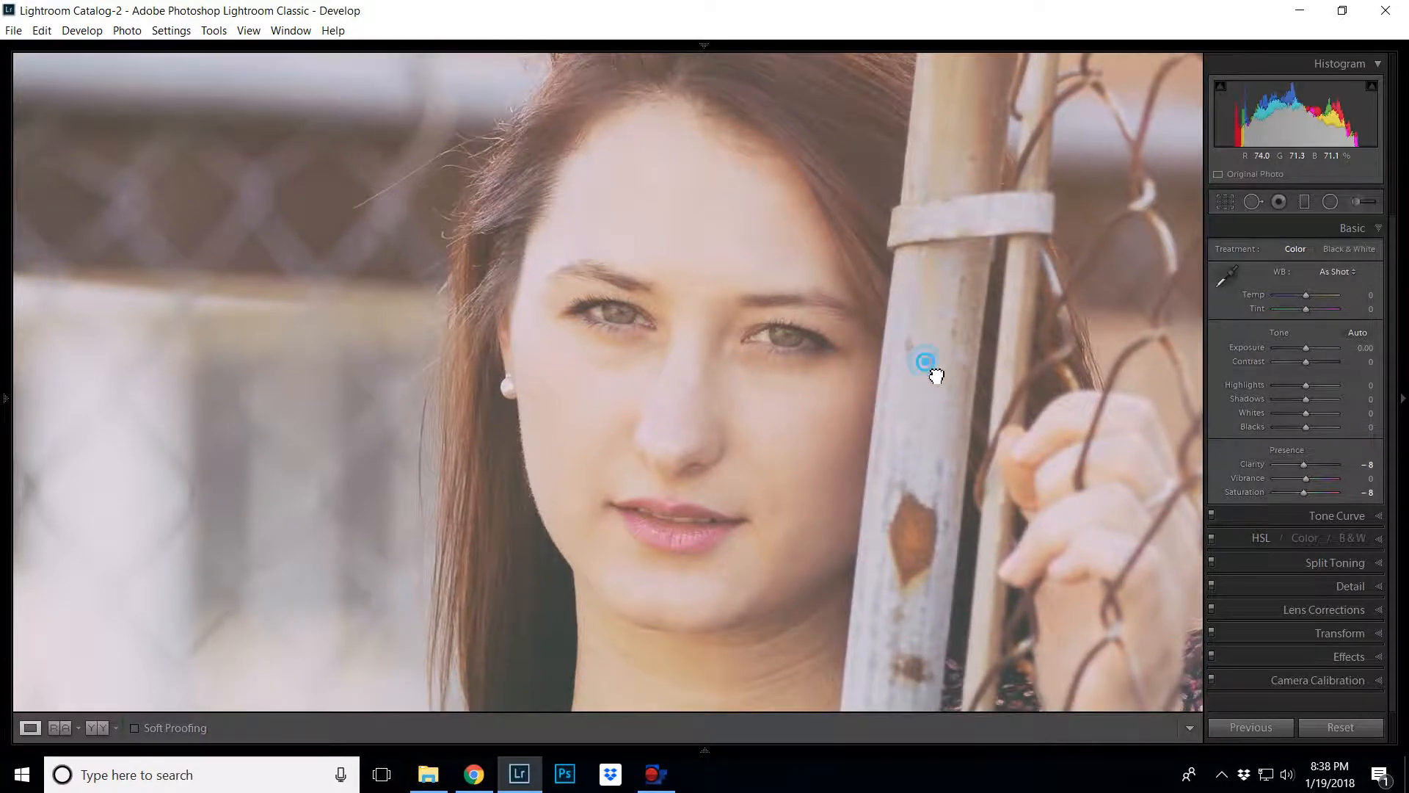
pyautogui.click(936, 375)
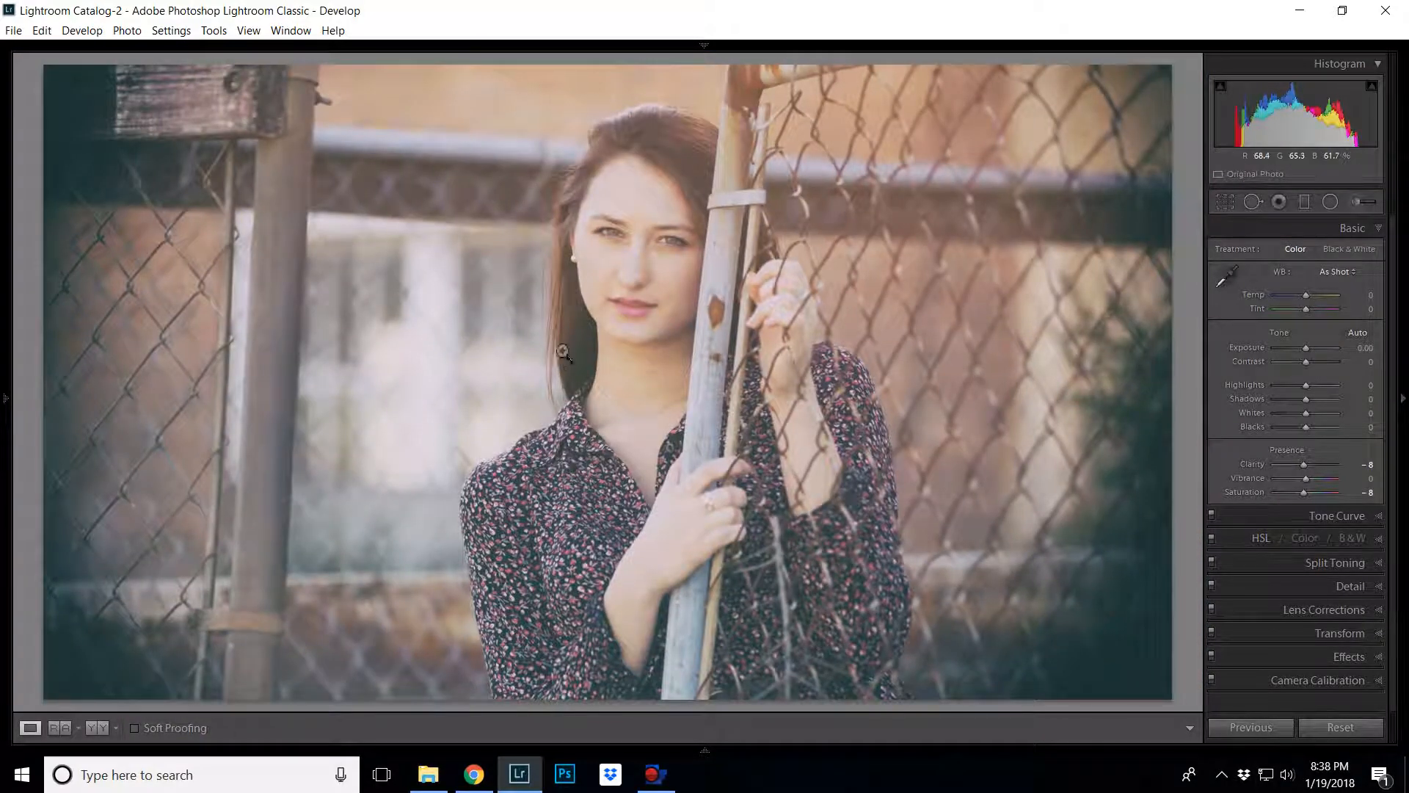
pyautogui.rightClick(633, 319)
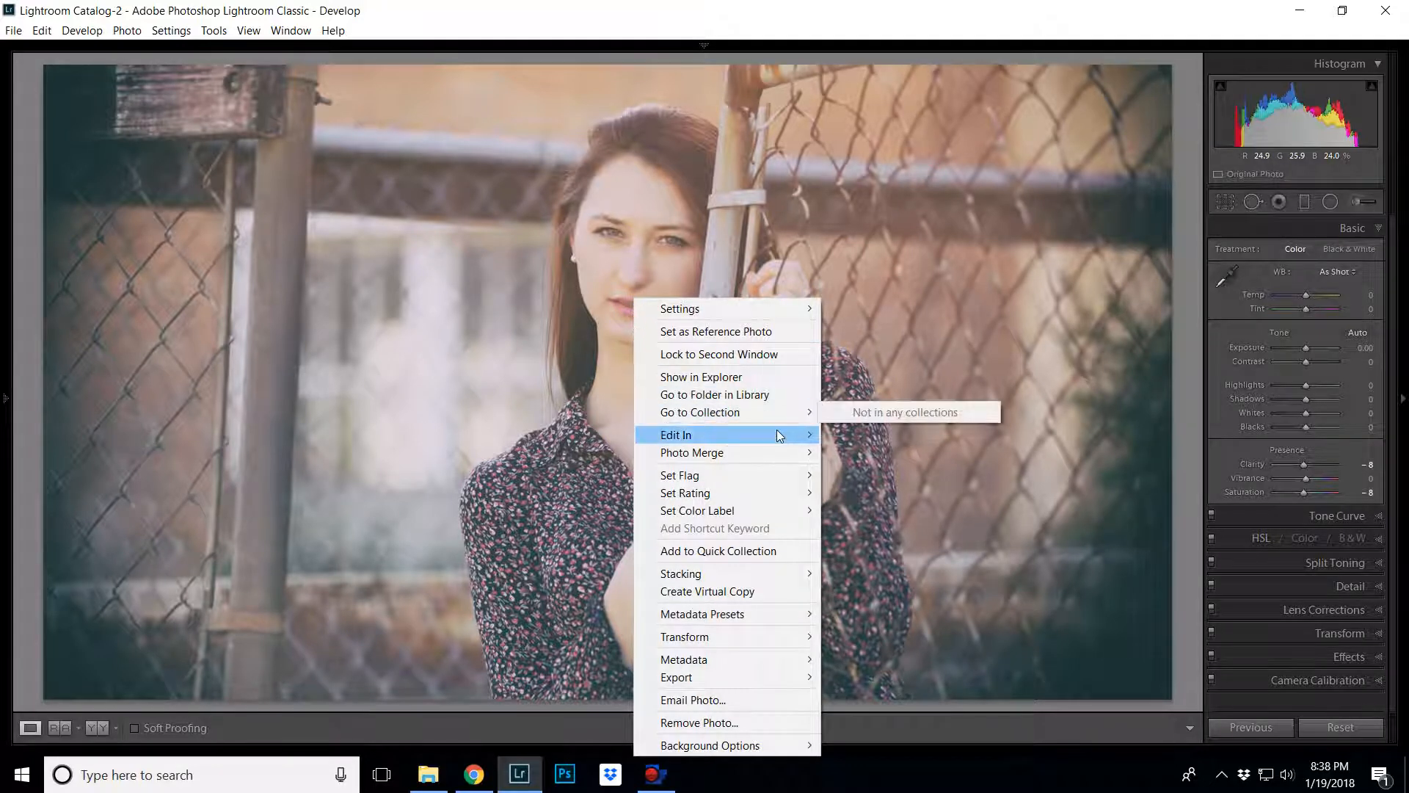
pyautogui.moveTo(780, 436)
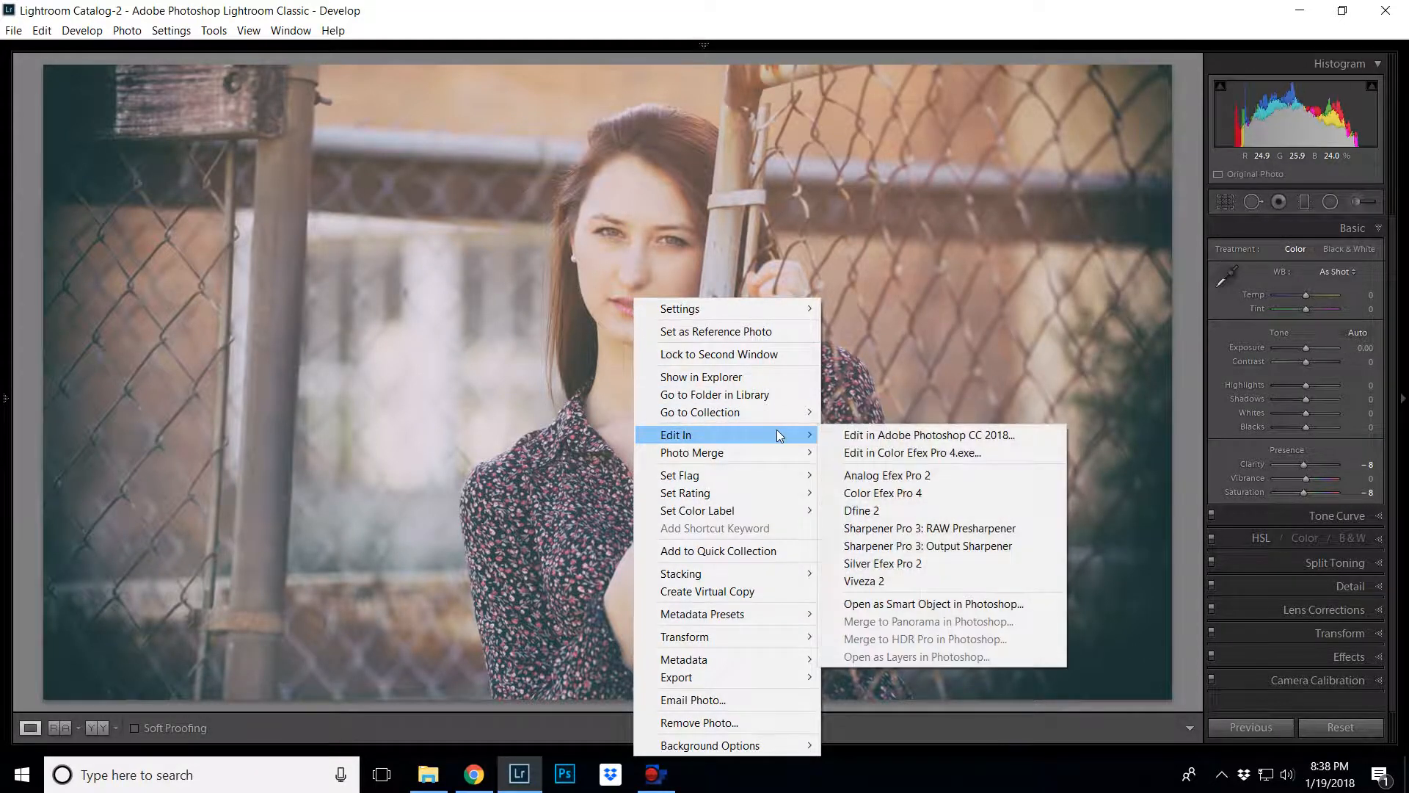
pyautogui.click(876, 437)
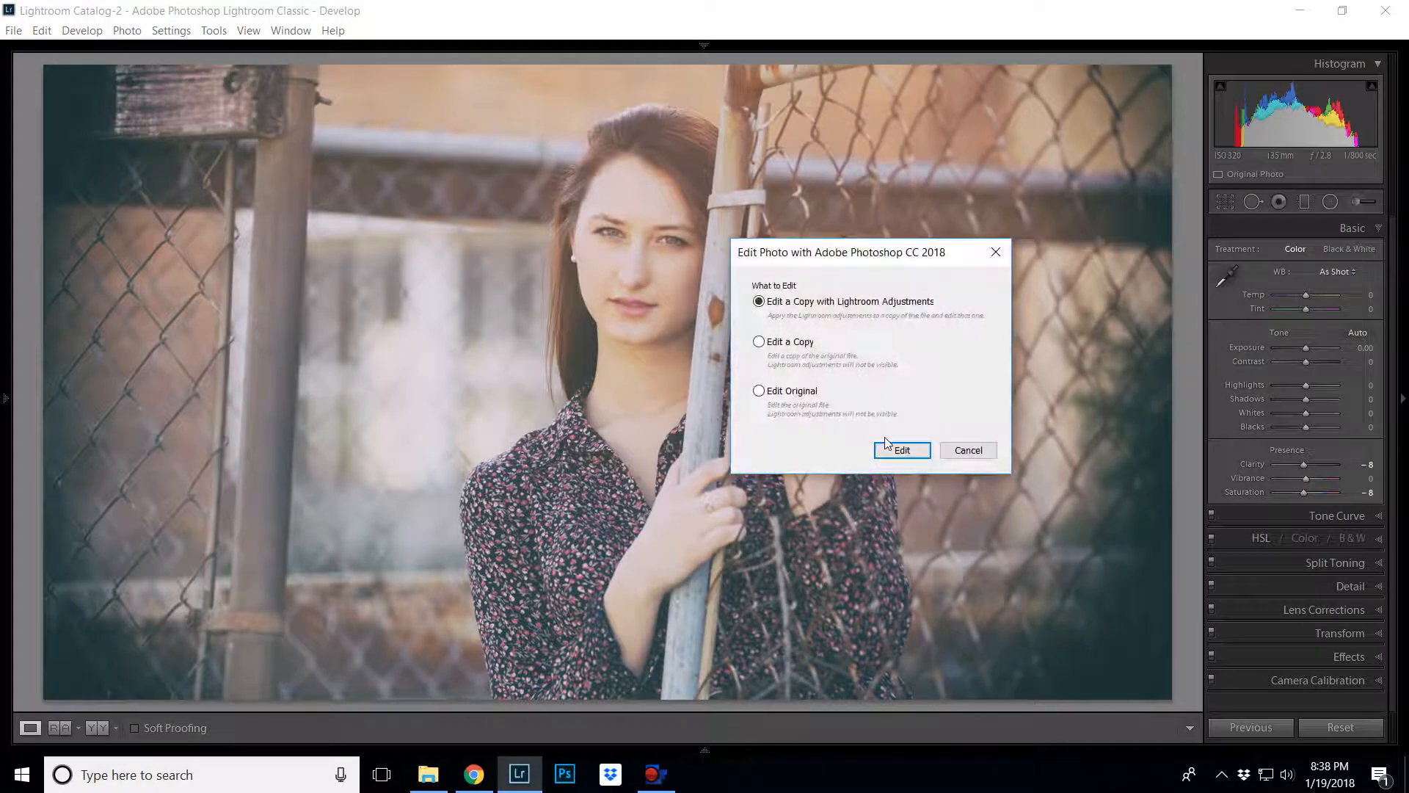
pyautogui.click(892, 448)
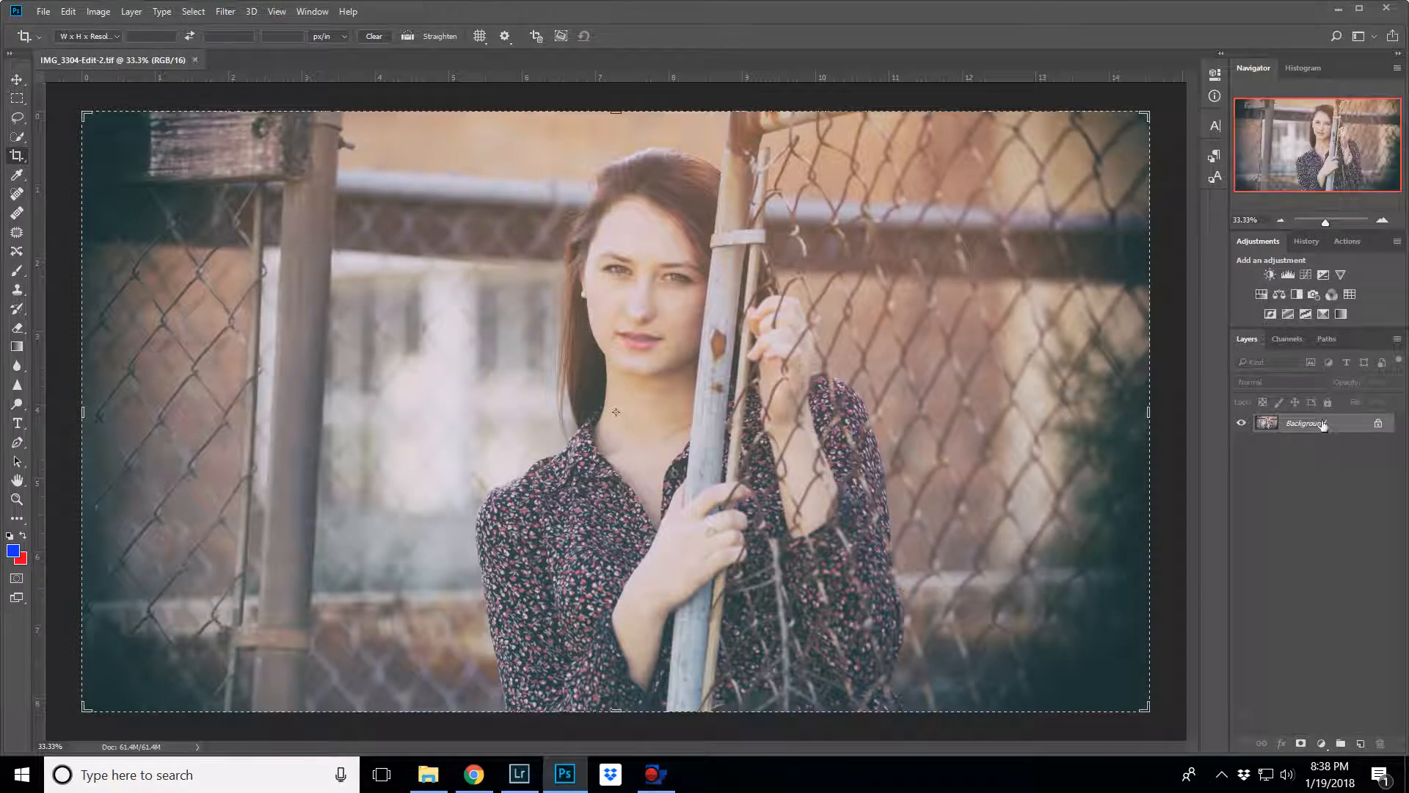
# Duplicate the Background layer as a separate layer for retouching
pyautogui.click(16, 215)
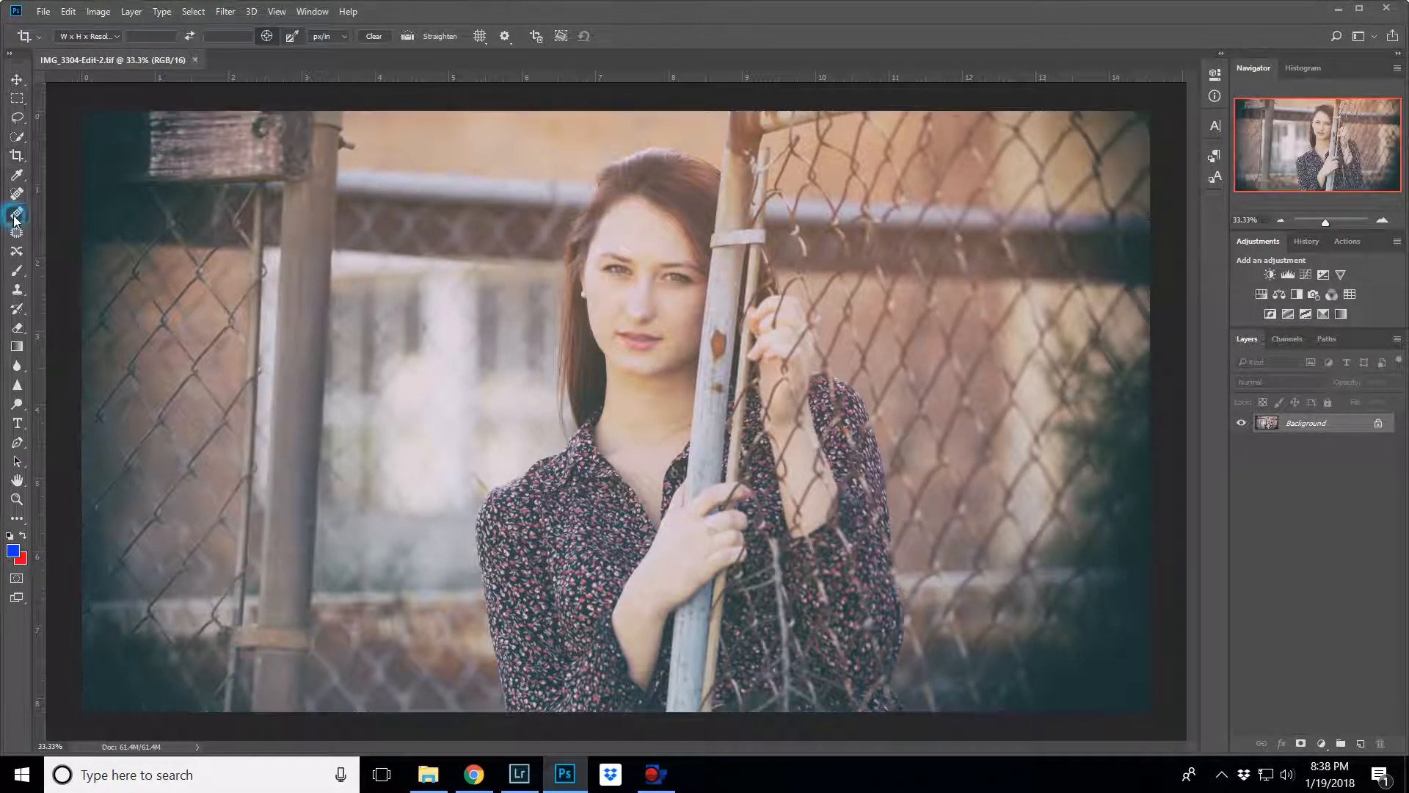
pyautogui.click(1331, 428)
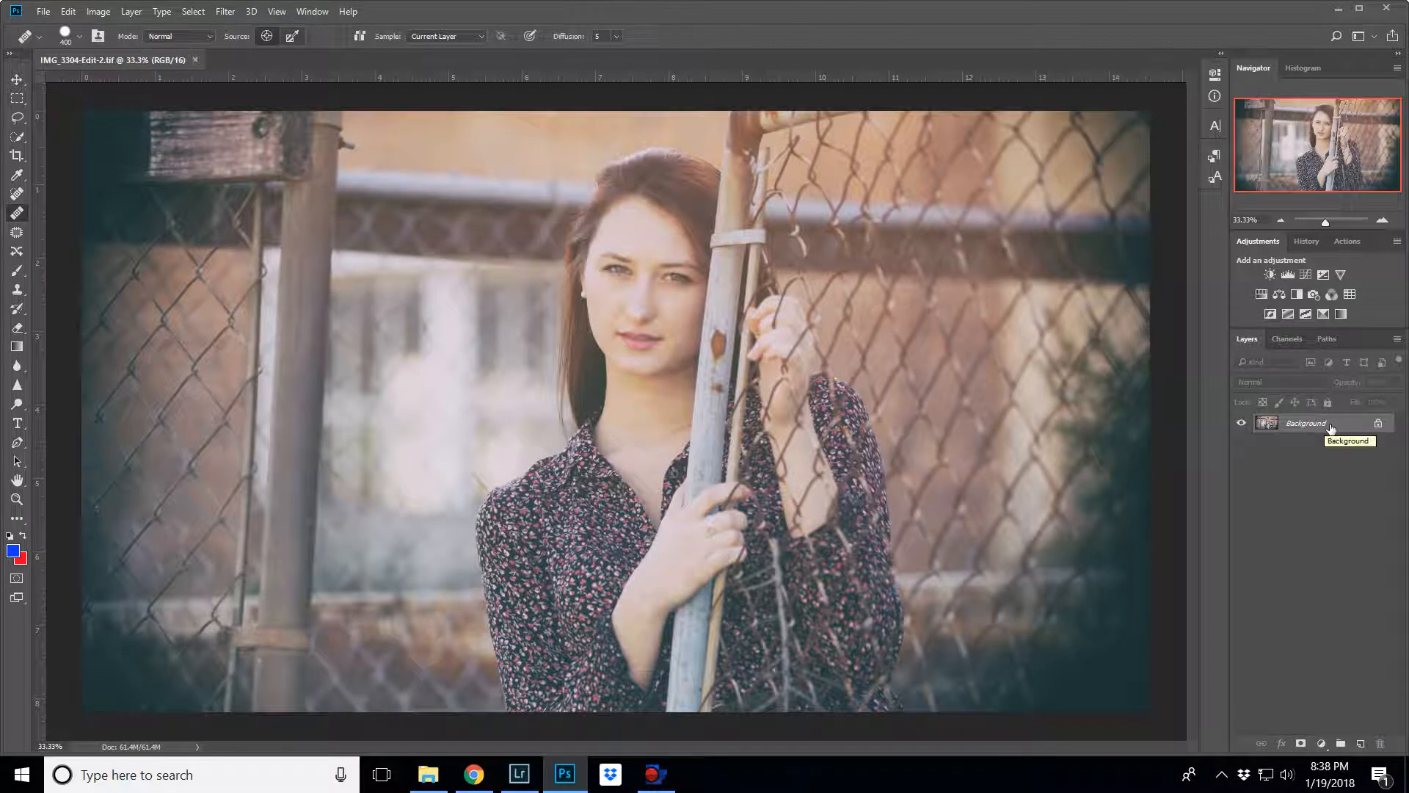
pyautogui.hotkey('ctrl', 'j')
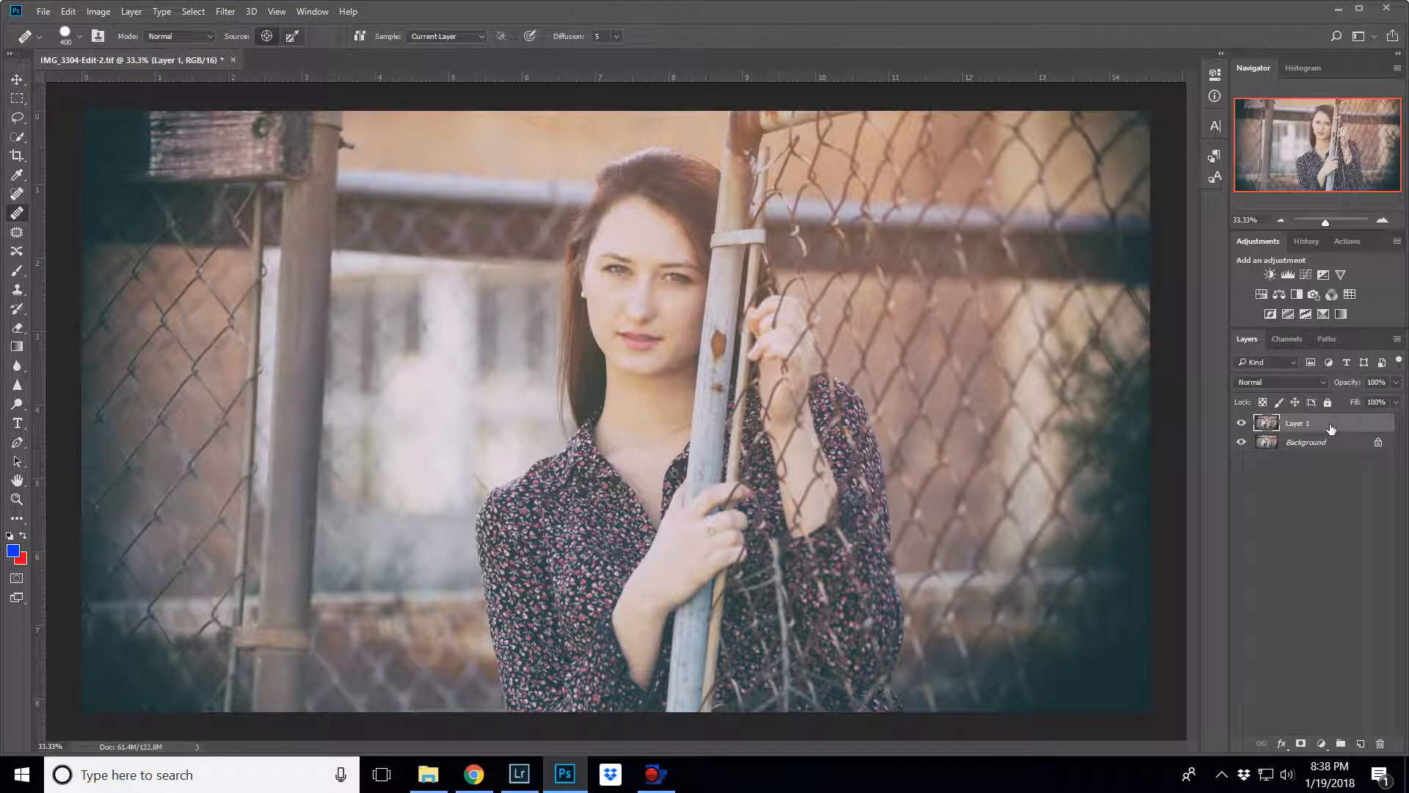
# Remove the blemishes on the woman's cheek and chin with the Spot Healing Brush at size 25
pyautogui.click(1331, 219)
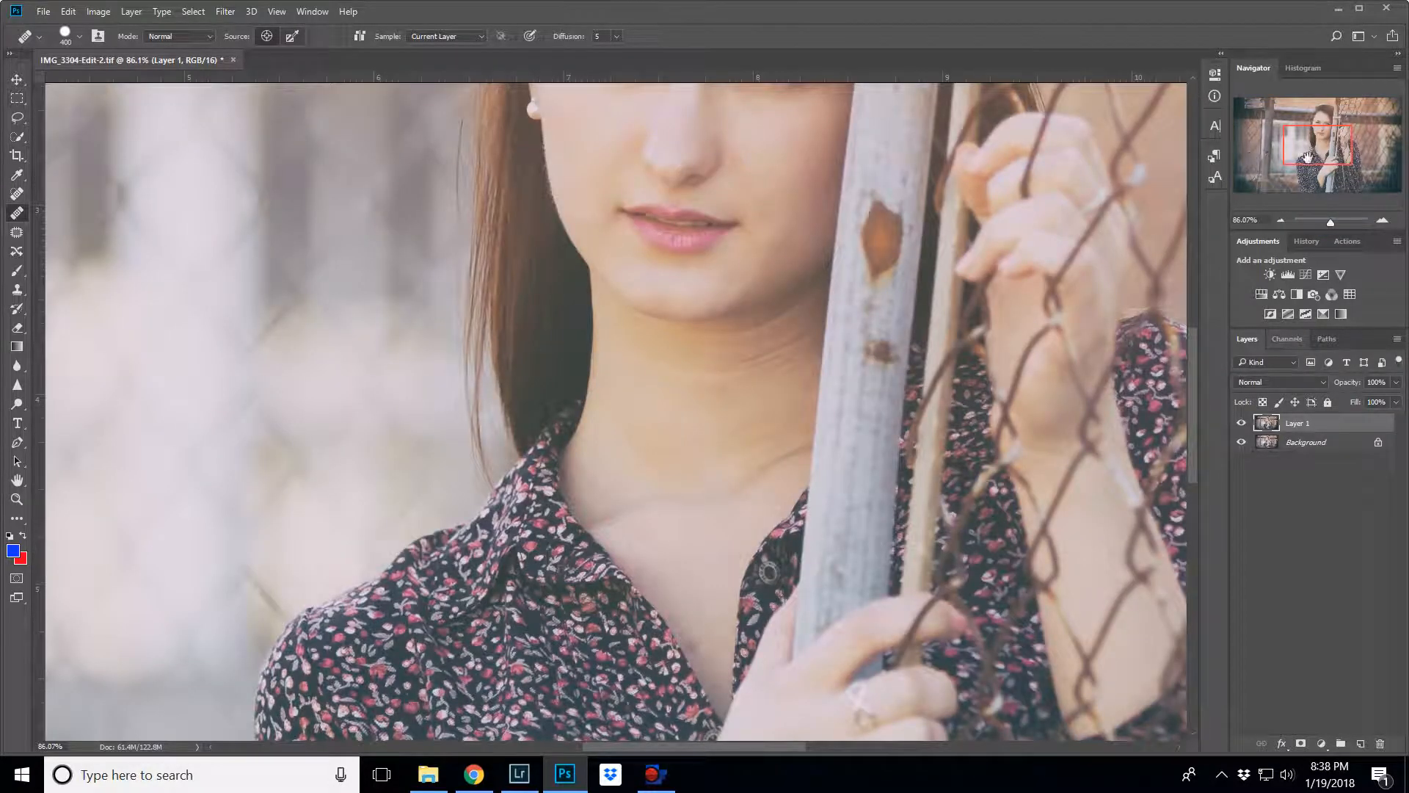
pyautogui.moveTo(1307, 157); pyautogui.dragTo(1316, 144)
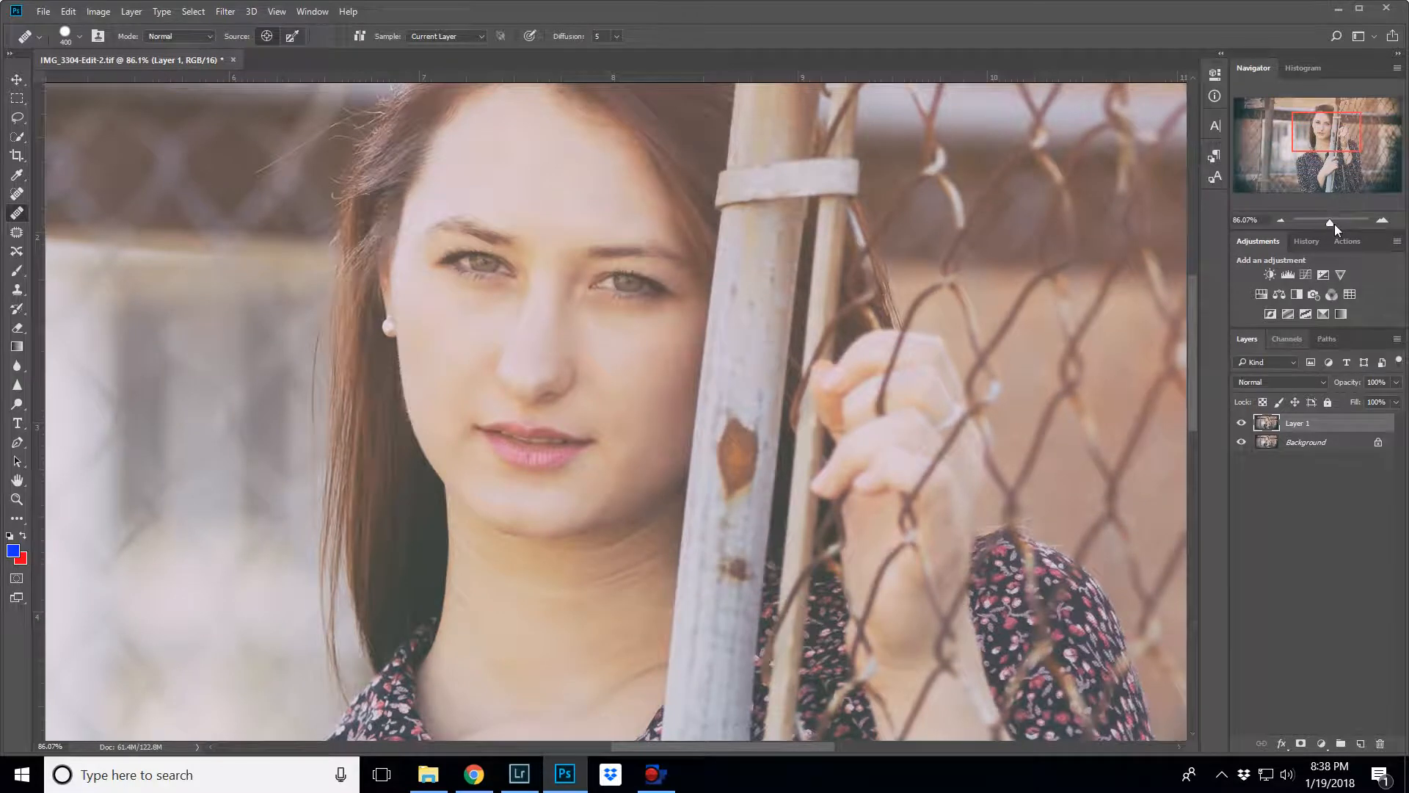
pyautogui.click(1335, 223)
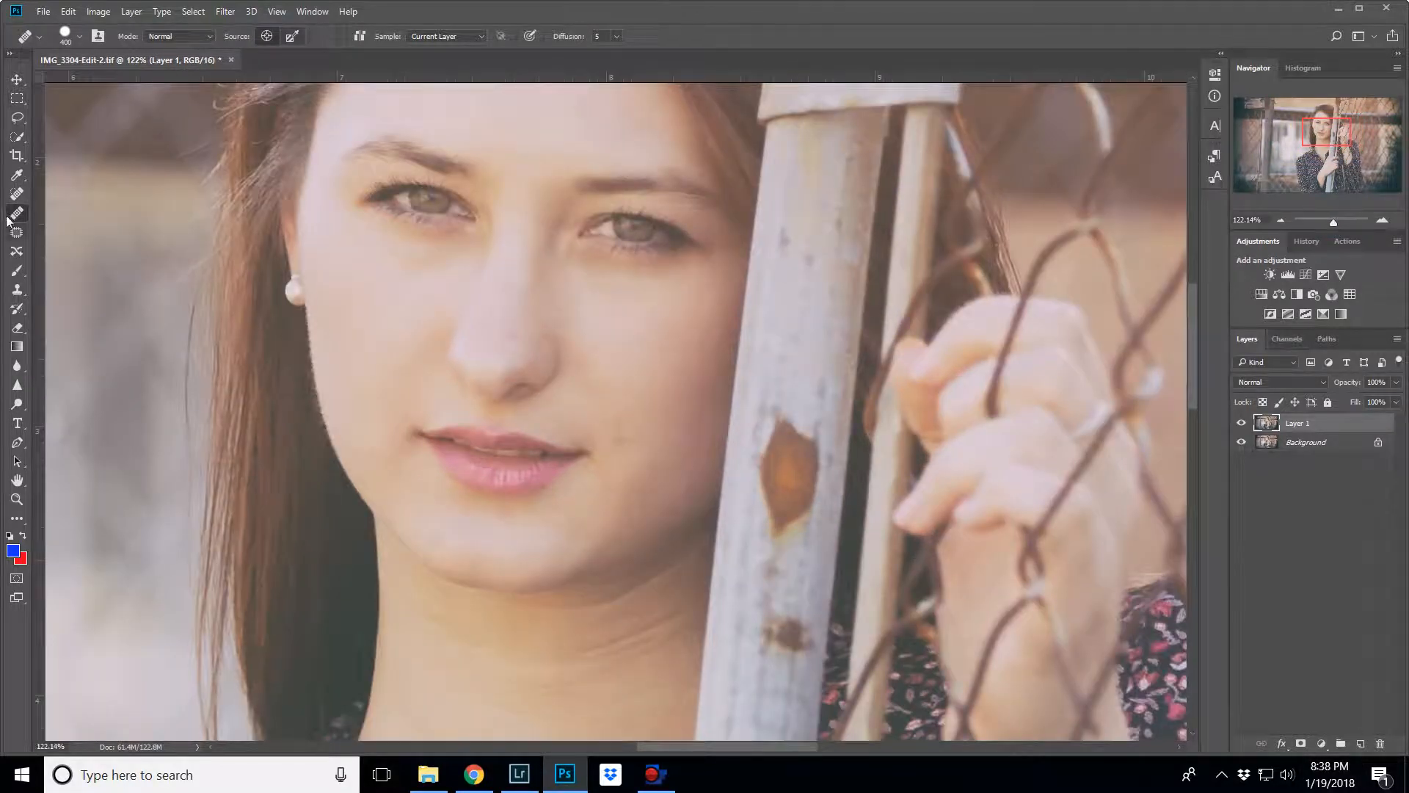
pyautogui.click(17, 194)
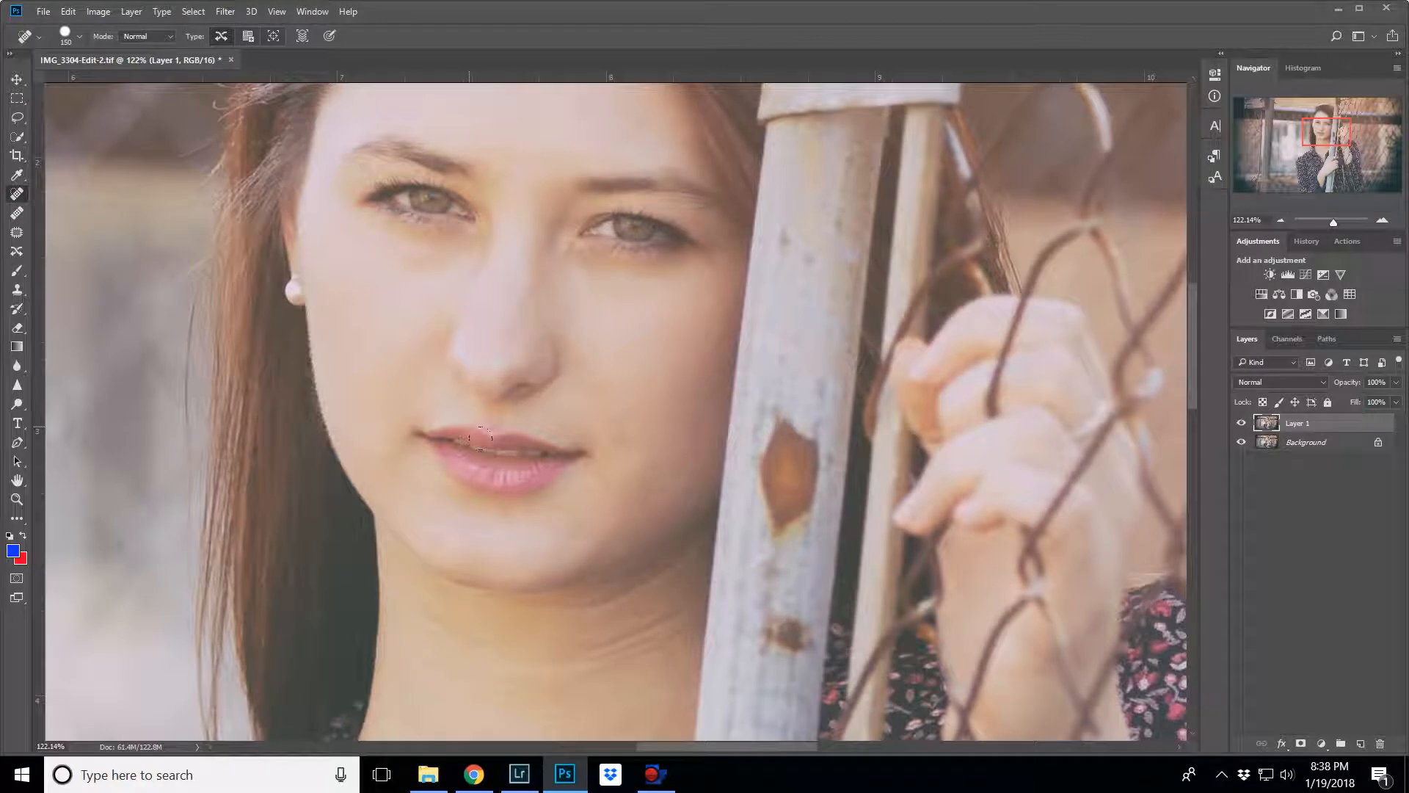
pyautogui.press('[')
pyautogui.moveTo(623, 420); pyautogui.dragTo(632, 449)
pyautogui.moveTo(447, 548); pyautogui.dragTo(508, 522)
# Heal the small spots on the woman's forehead, near her hairline and on her nose
pyautogui.scroll(5, 520, 271)
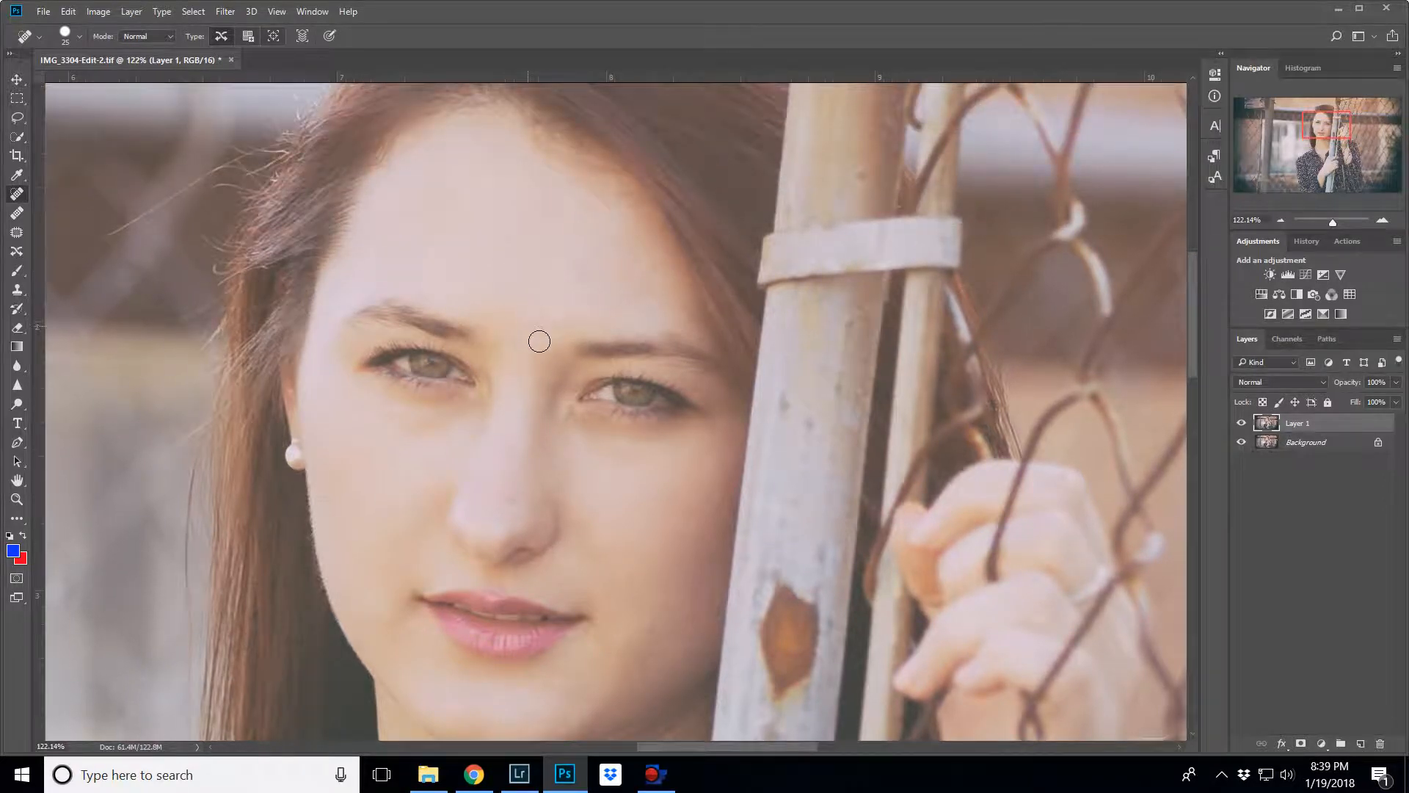
pyautogui.moveTo(527, 328)
pyautogui.mouseDown()
pyautogui.moveTo(539, 341)
pyautogui.moveTo(535, 317)
pyautogui.moveTo(584, 276)
pyautogui.mouseUp()
pyautogui.moveTo(394, 182); pyautogui.dragTo(406, 196)
pyautogui.scroll(-4, 670, 292)
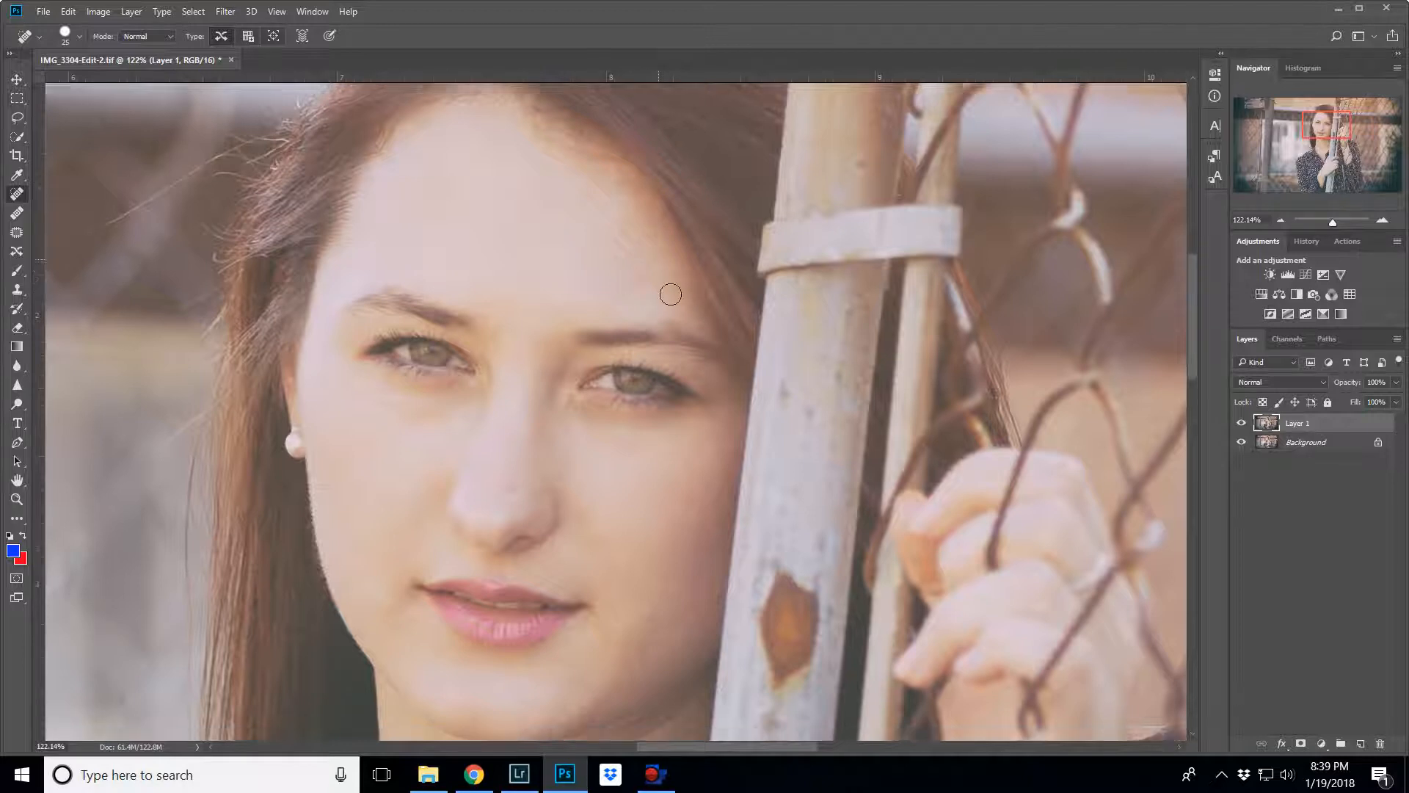
pyautogui.scroll(-1, 653, 290)
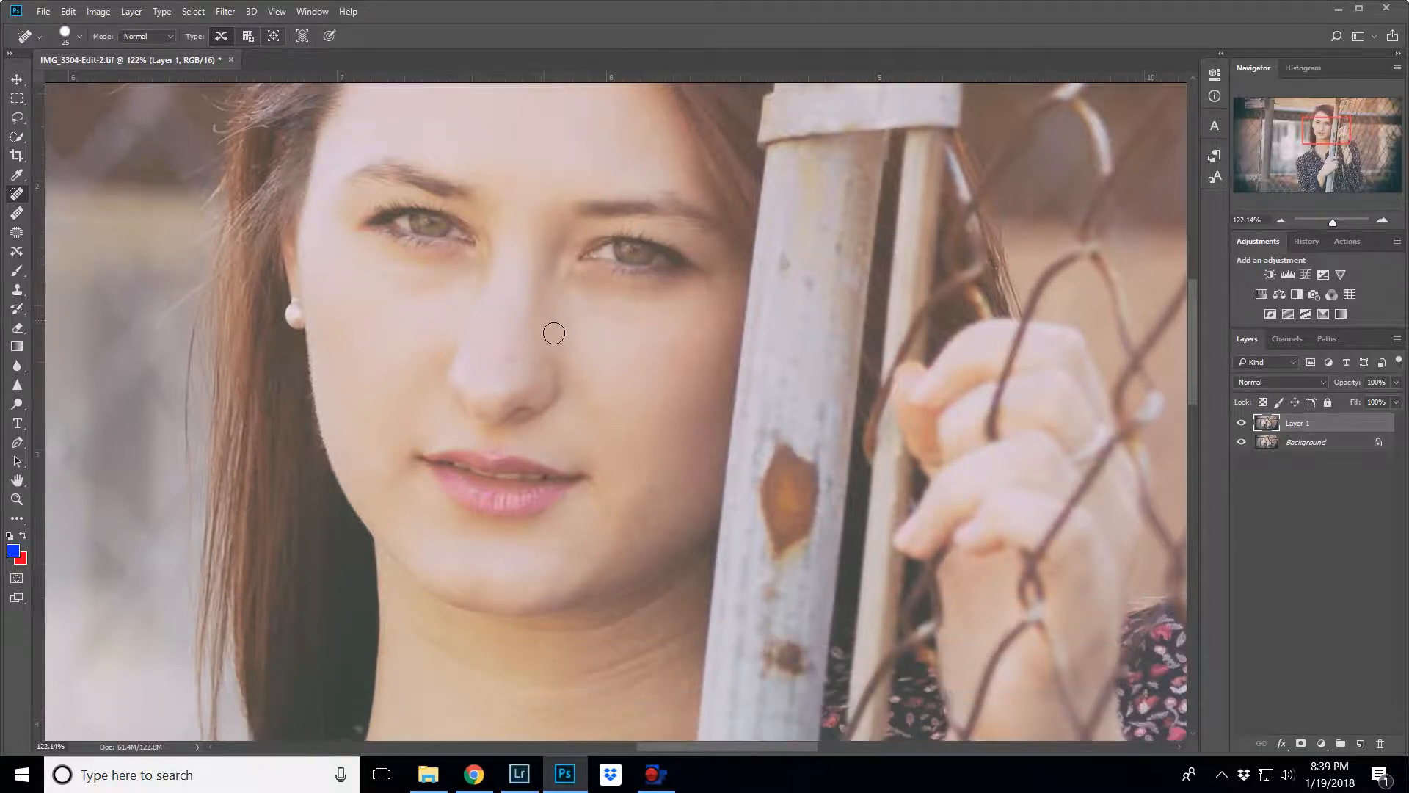
pyautogui.click(521, 370)
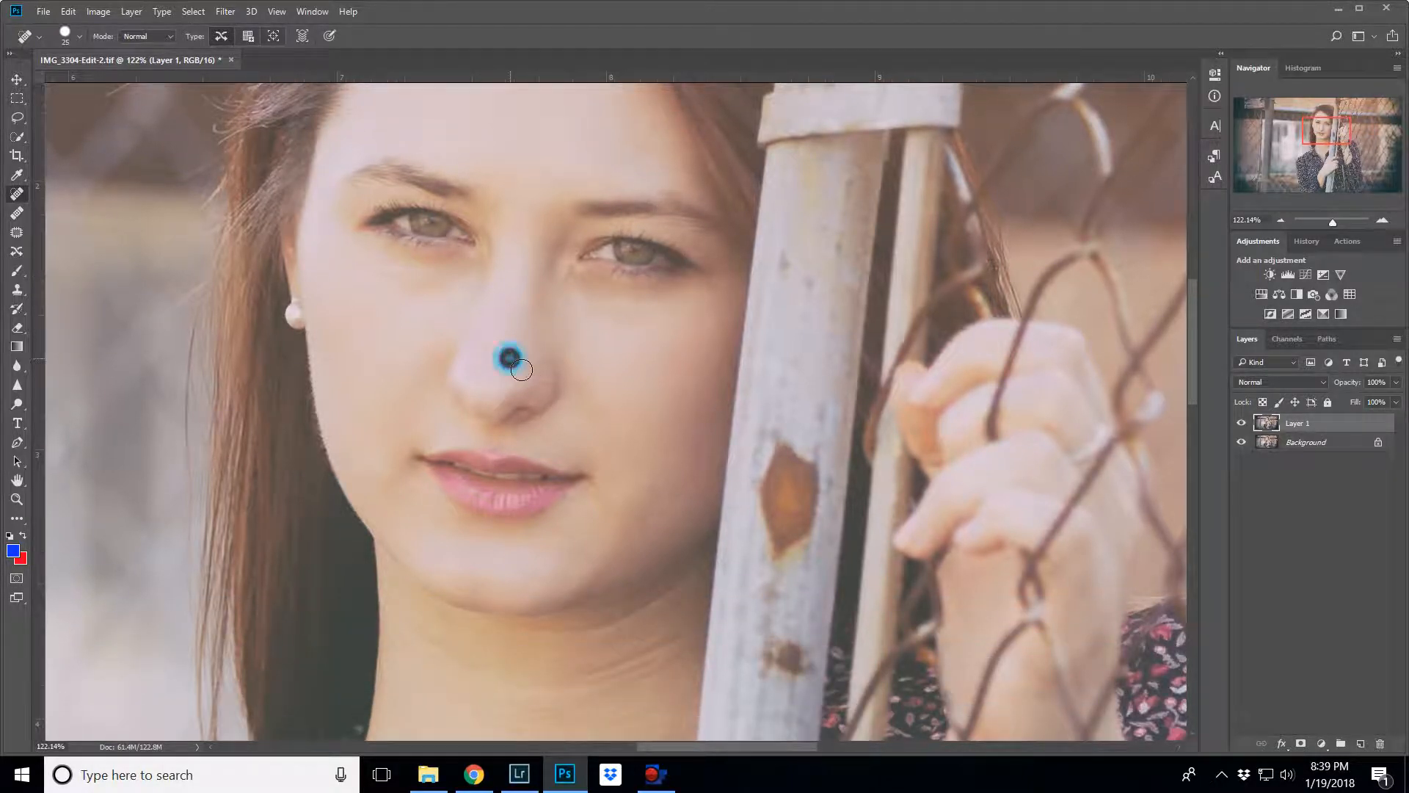
# Check the chin and neck for remaining blemishes and review the retouched photo as a whole
pyautogui.scroll(-2, 520, 370)
pyautogui.scroll(-5, 521, 369)
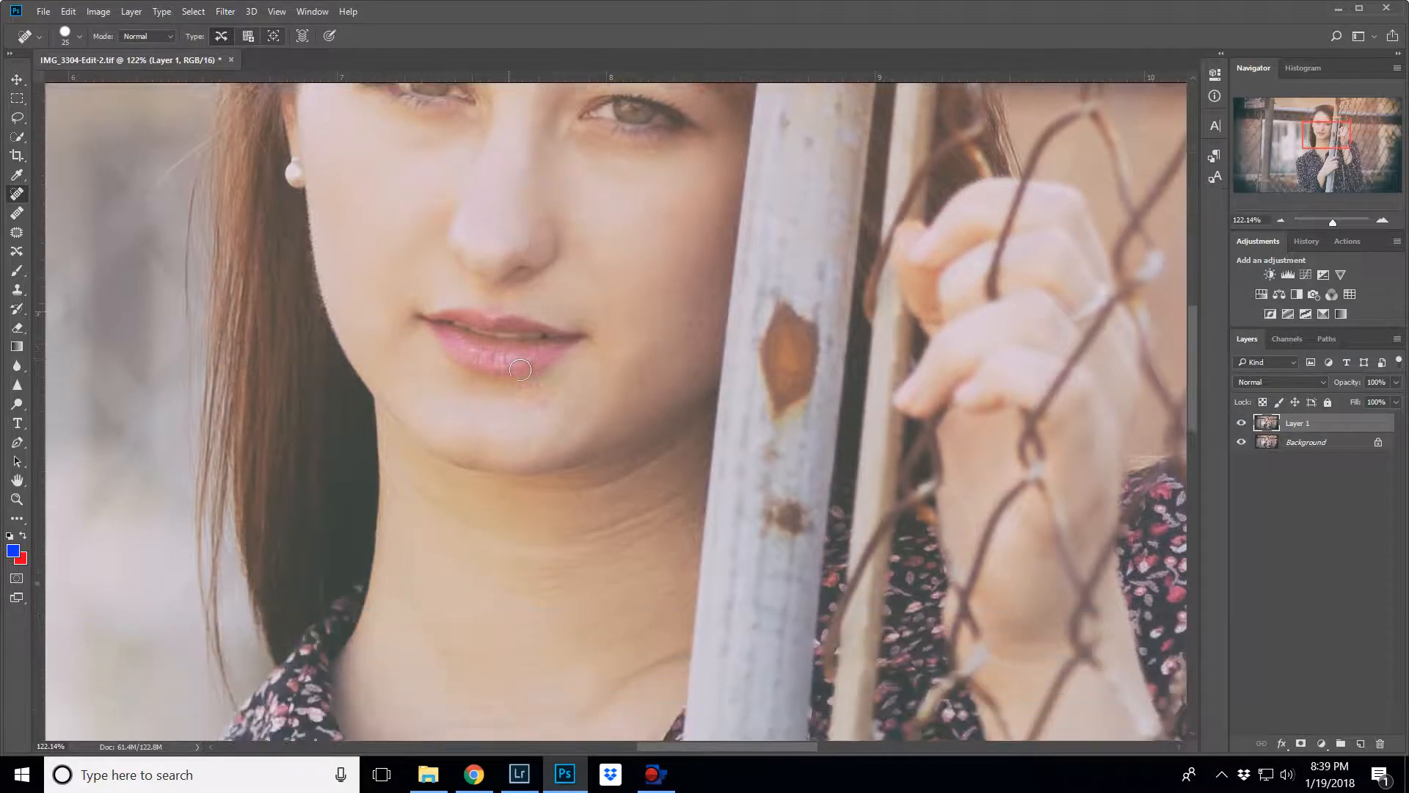
pyautogui.scroll(-1, 521, 370)
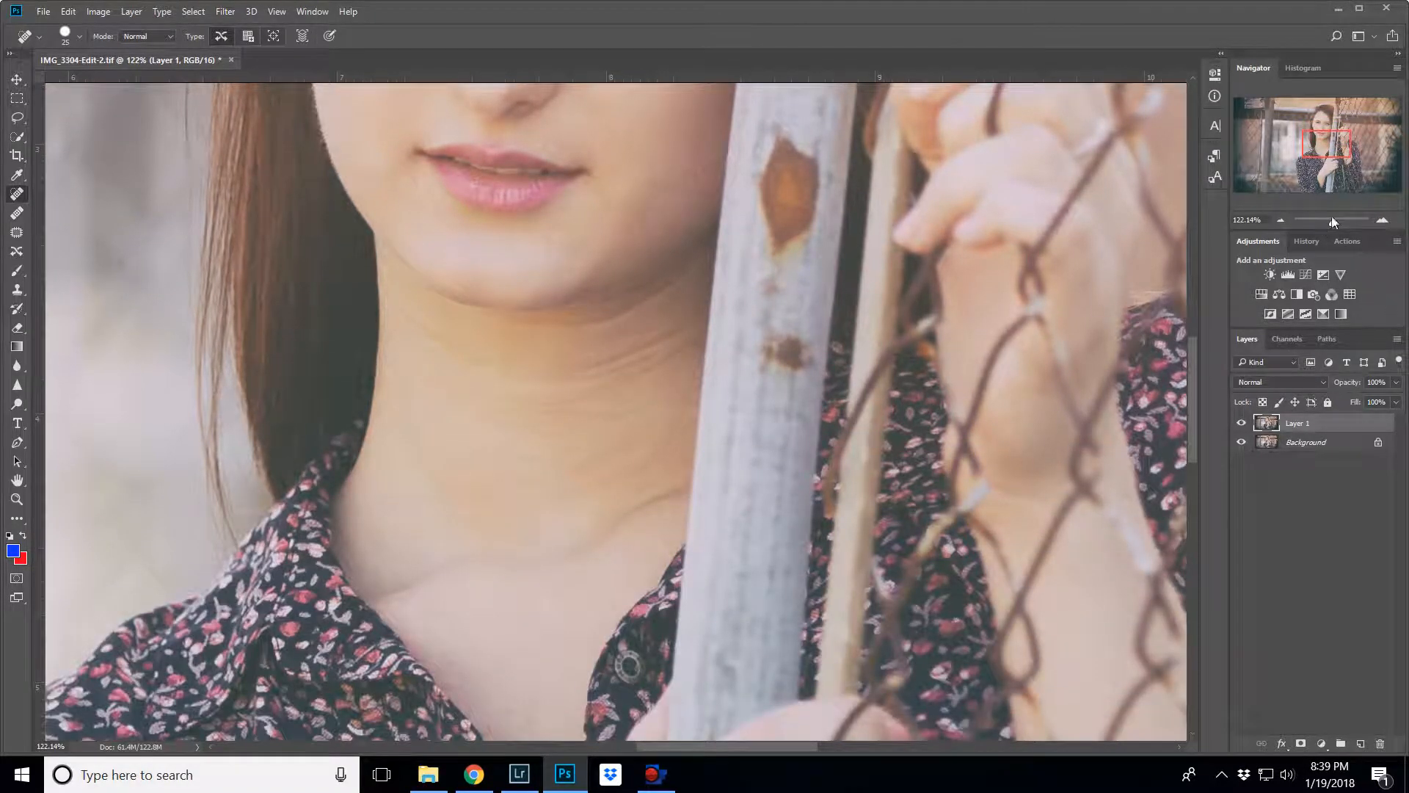
pyautogui.click(1328, 221)
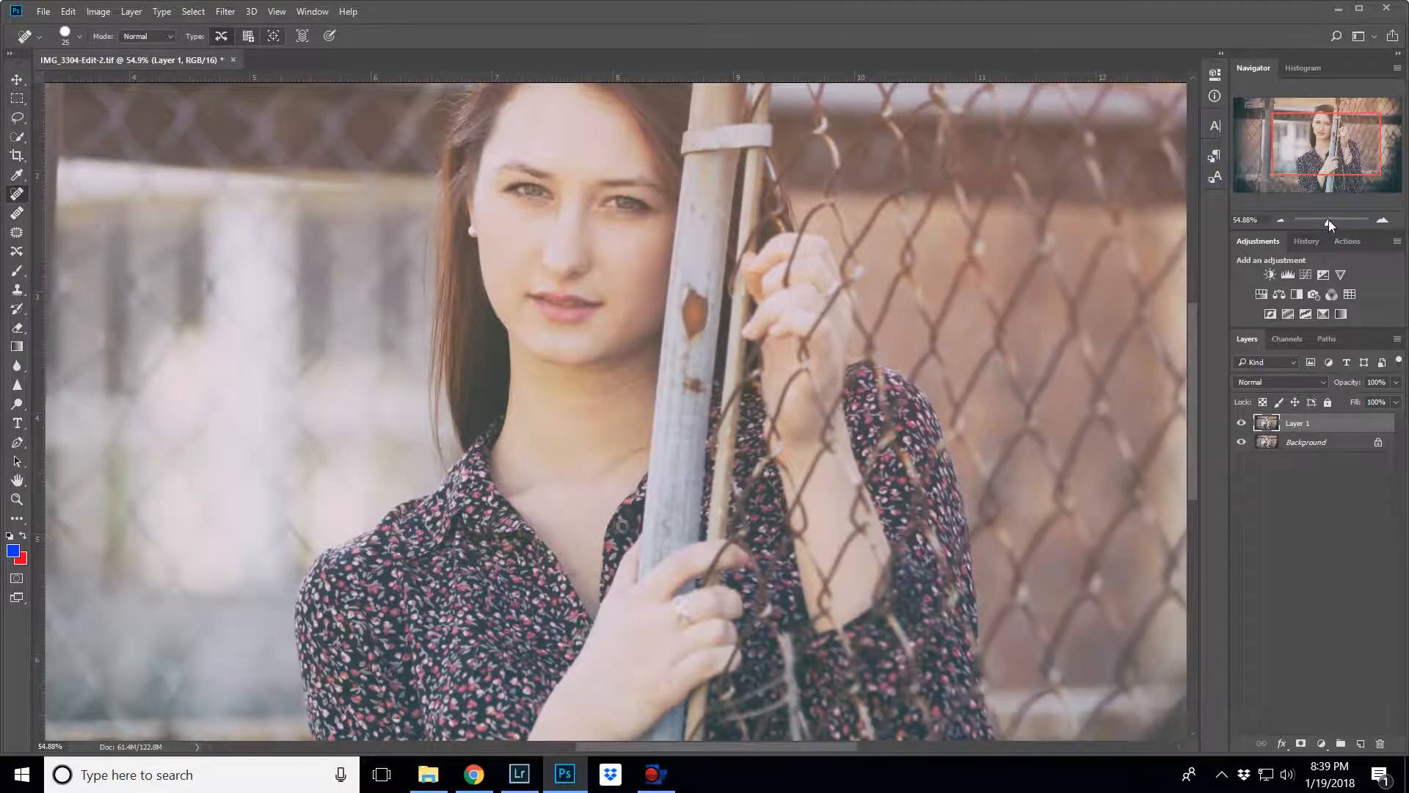
pyautogui.moveTo(1328, 218); pyautogui.dragTo(1324, 222)
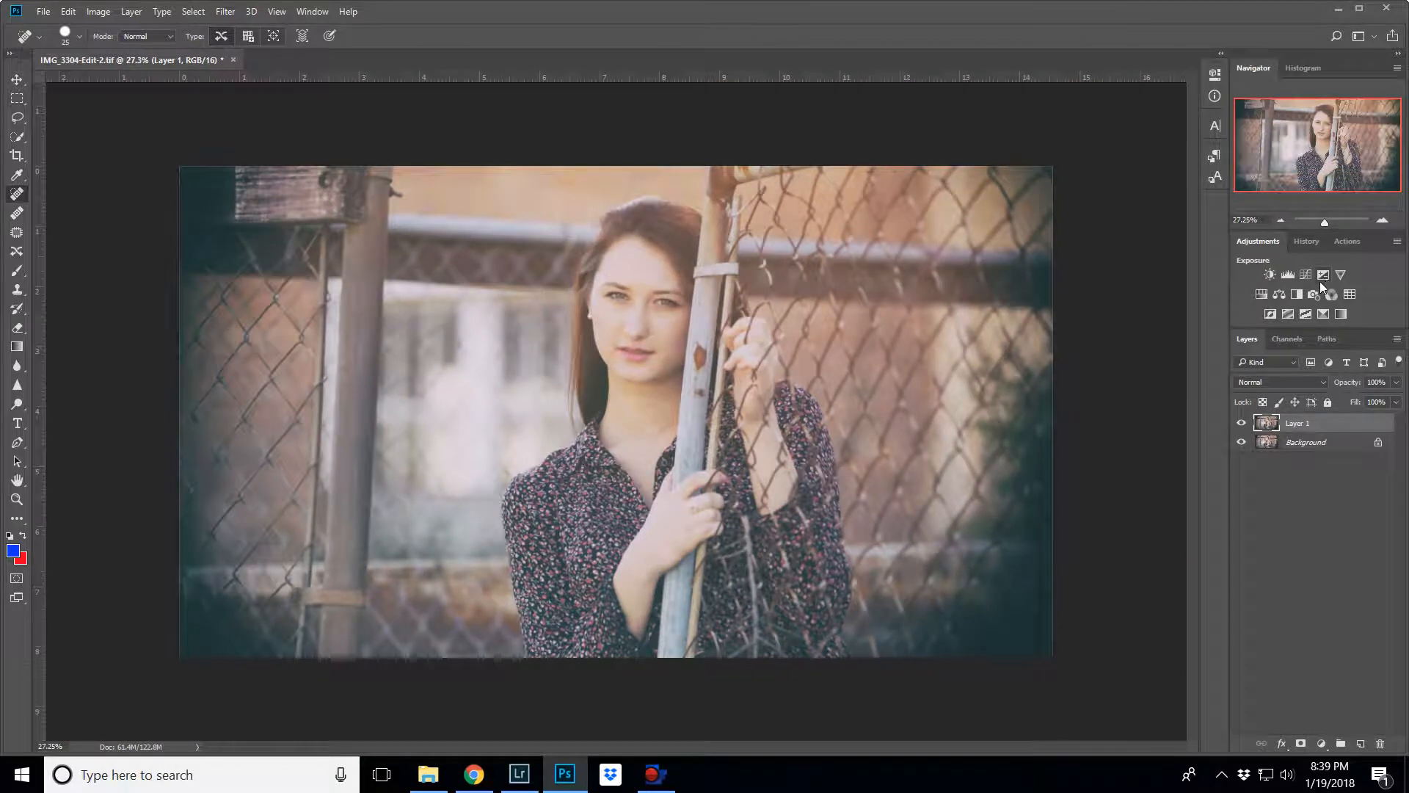
# Add a Levels adjustment layer above the retouched layer with the black input level at 20 and compare the photo with and without it
pyautogui.click(1289, 274)
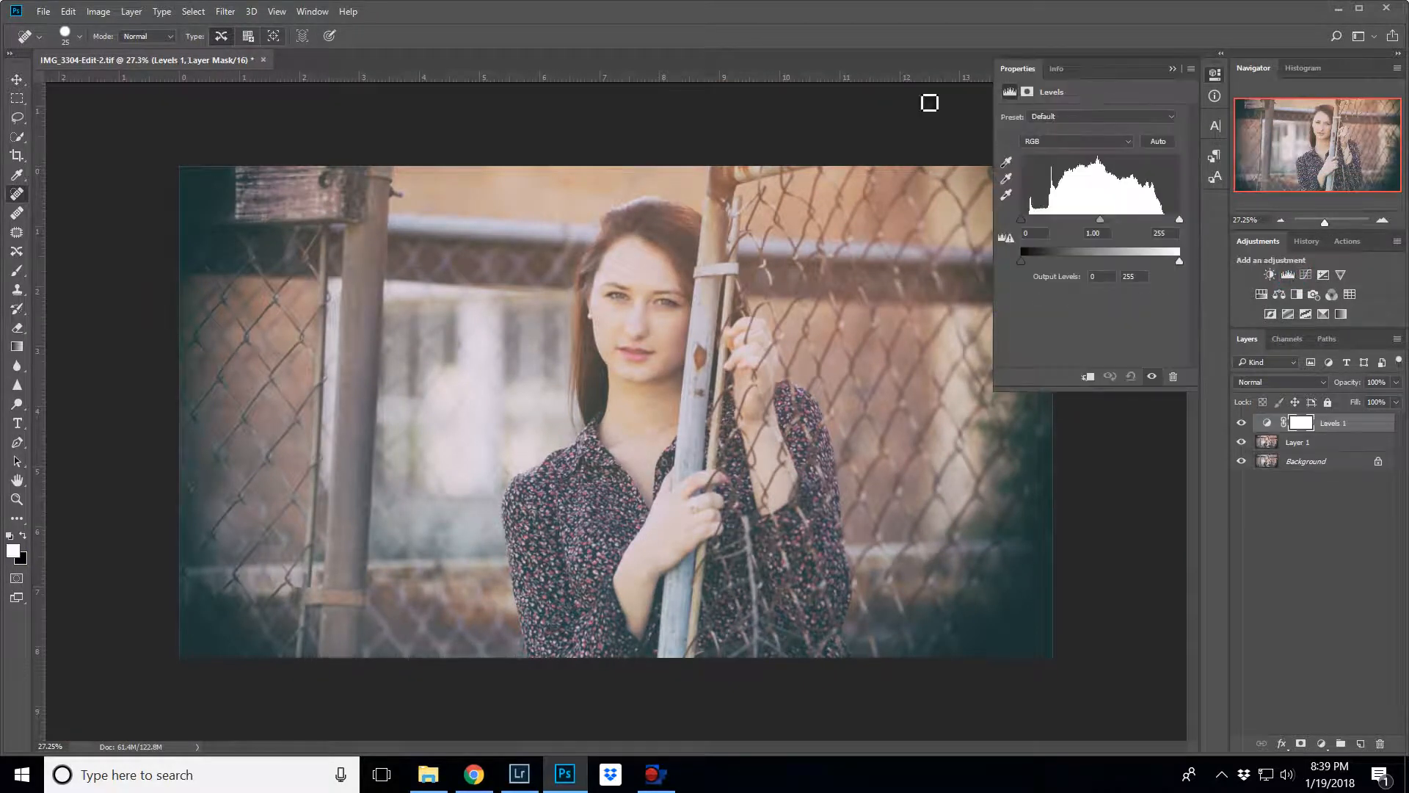
pyautogui.moveTo(1033, 218); pyautogui.dragTo(1031, 217)
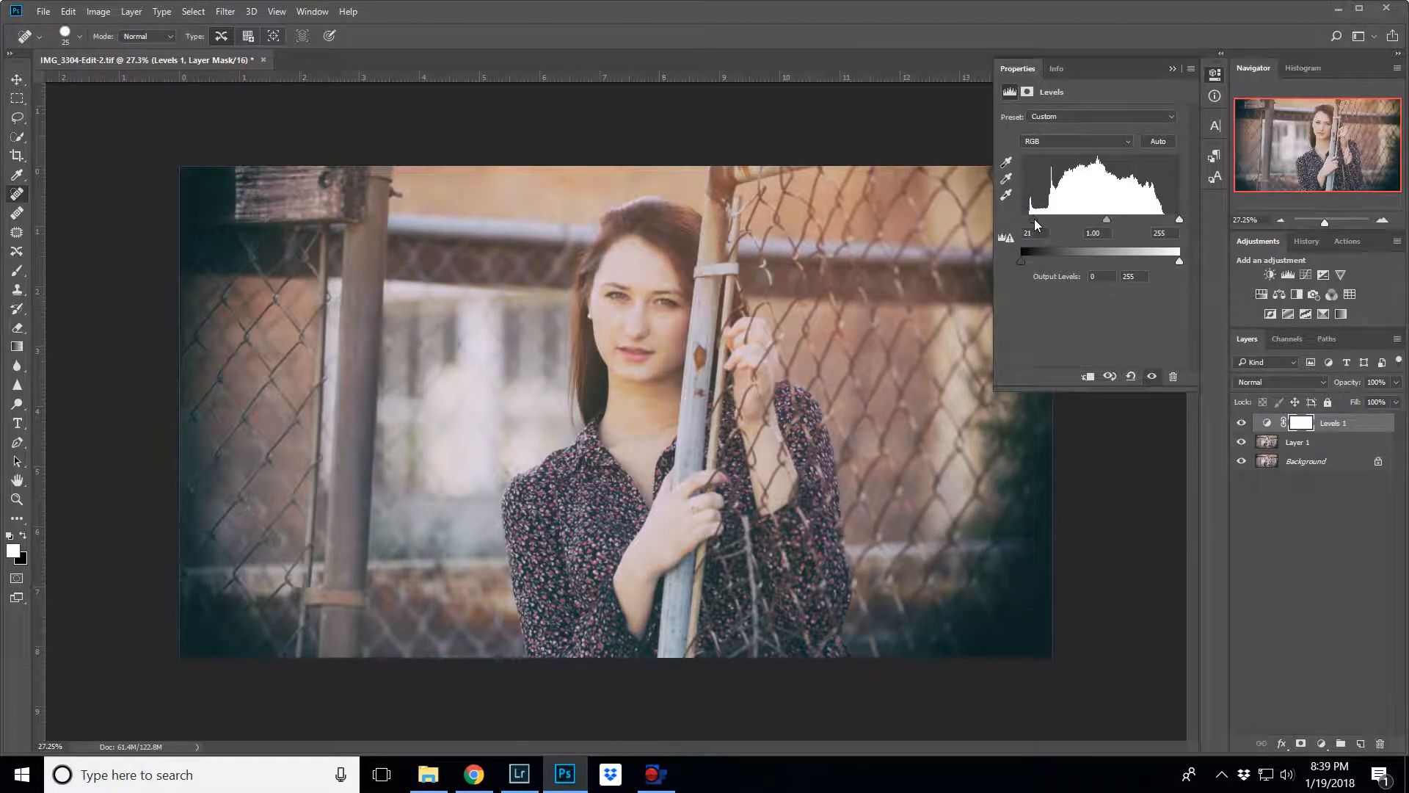
pyautogui.moveTo(1035, 220); pyautogui.dragTo(1035, 219)
pyautogui.click(1247, 429)
pyautogui.click(1247, 429)
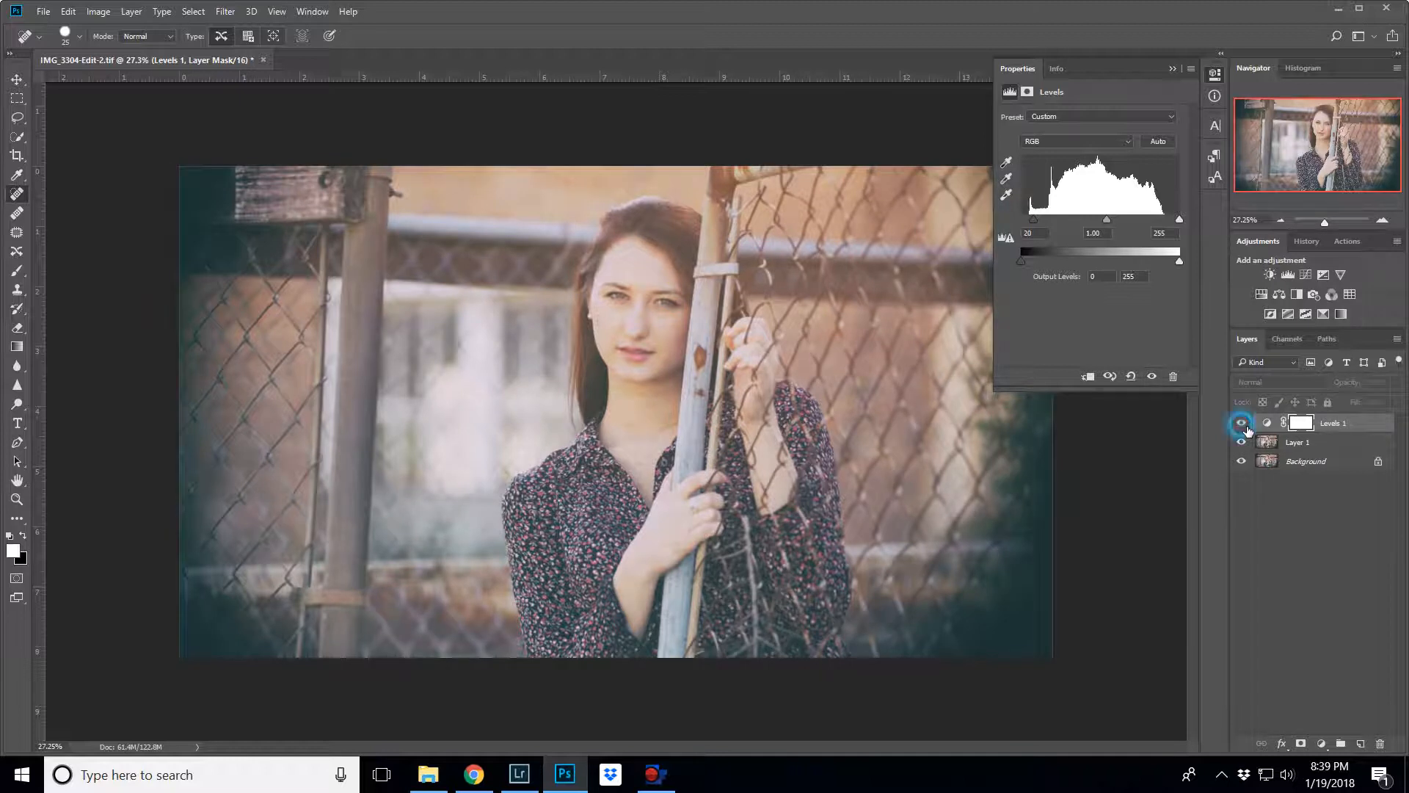
pyautogui.click(1247, 429)
pyautogui.click(1241, 424)
pyautogui.click(1241, 424)
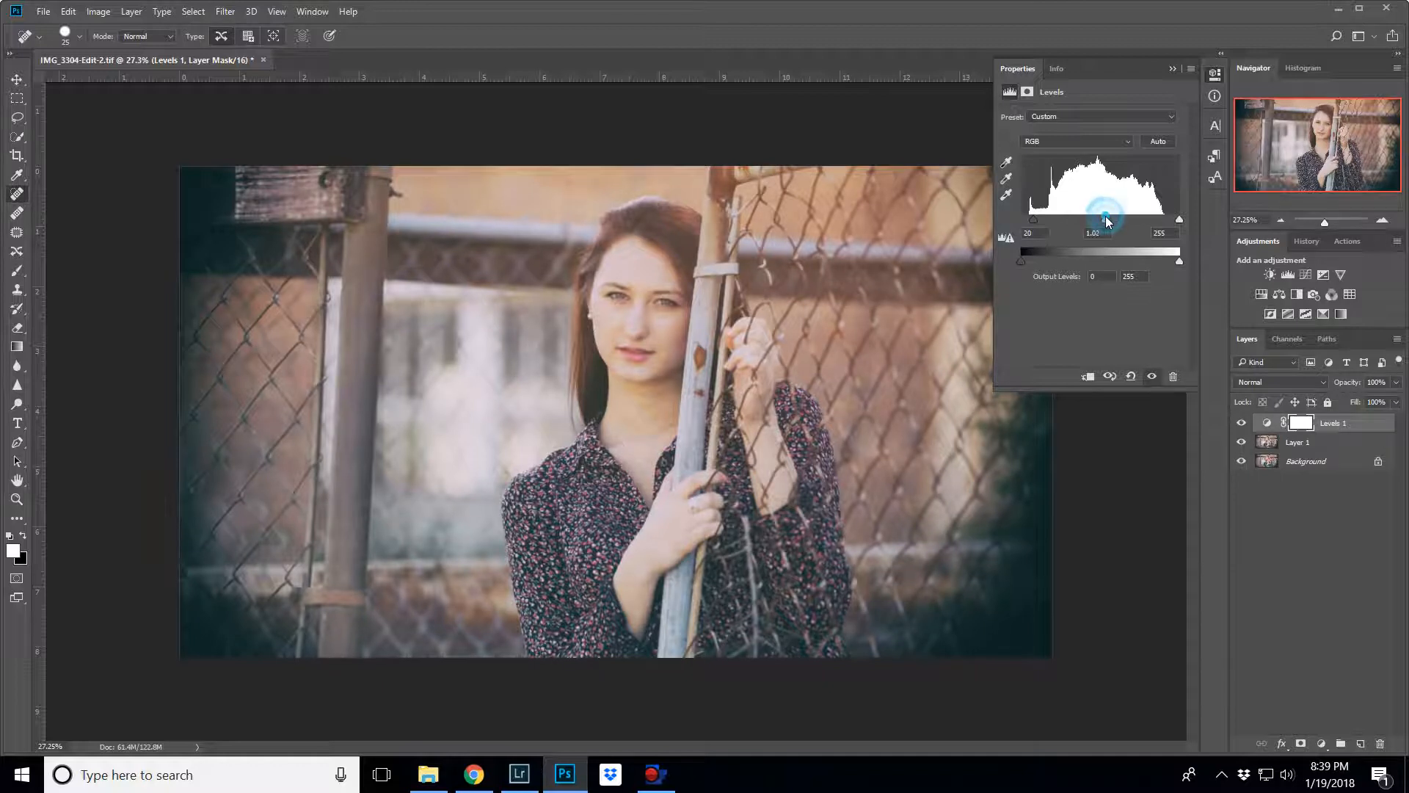
# Set the Levels midtone value to 1.05 and compare the photo with and without the adjustment
pyautogui.moveTo(1106, 220); pyautogui.dragTo(1102, 218)
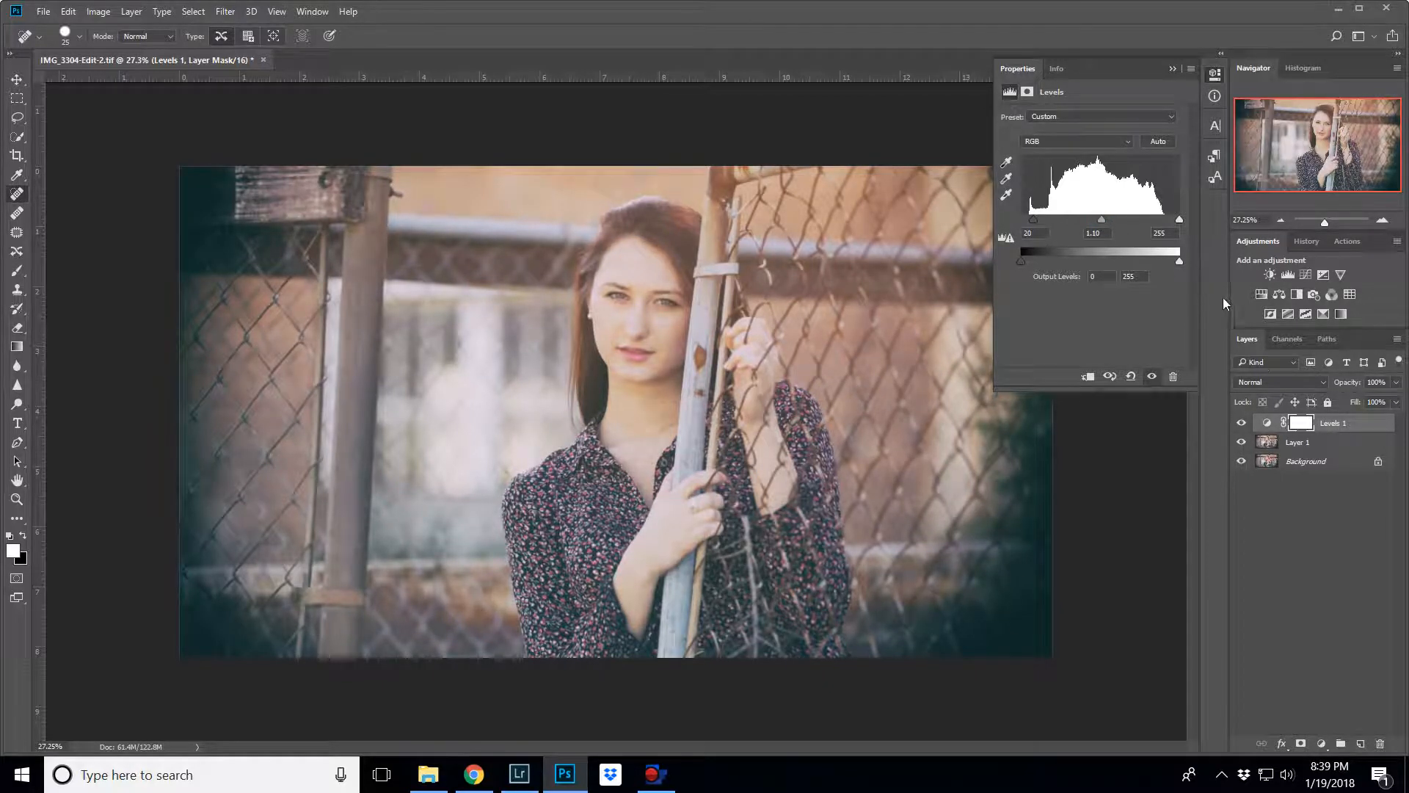
pyautogui.click(1111, 233)
pyautogui.press('BackSpace')
pyautogui.write('0')
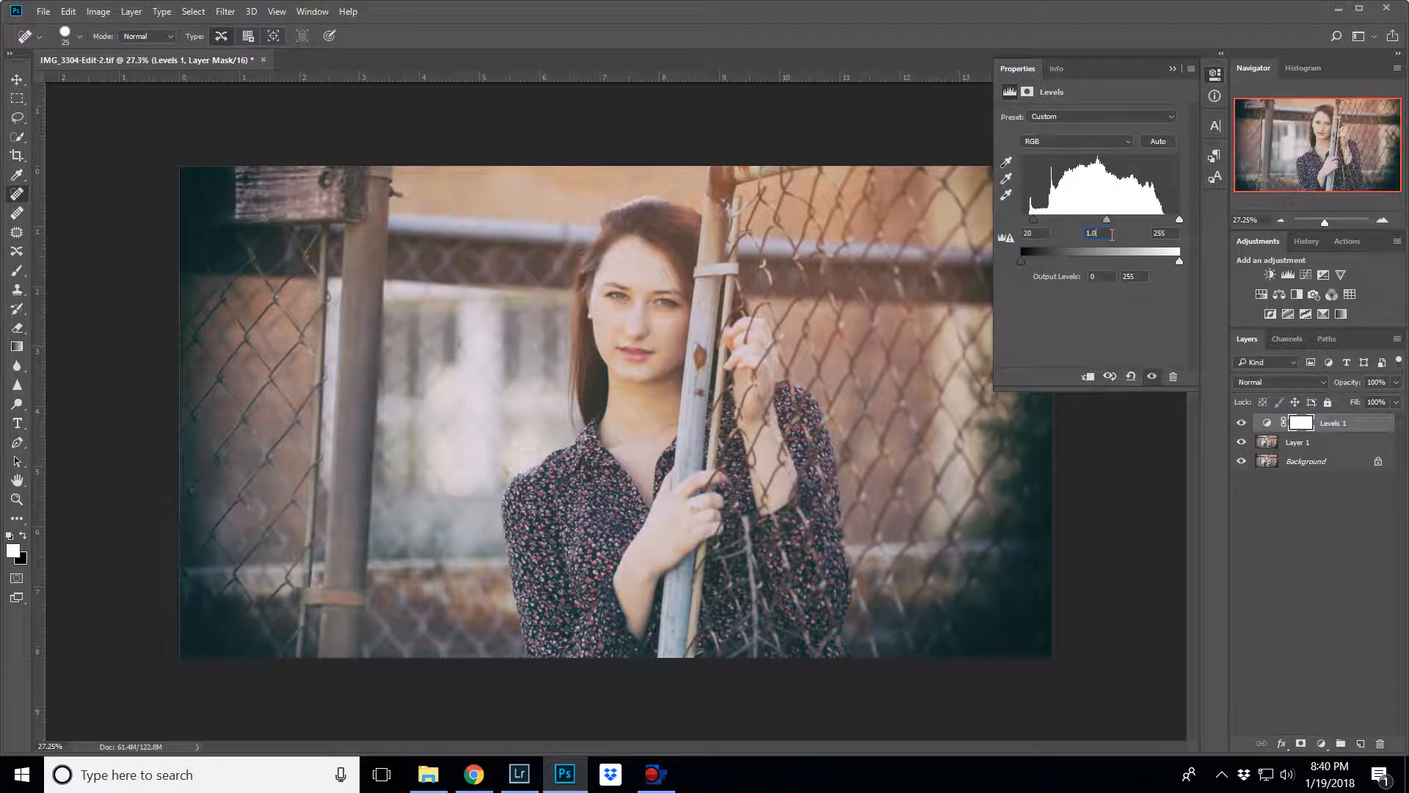
pyautogui.write('5')
pyautogui.click(1248, 428)
pyautogui.click(1244, 424)
pyautogui.click(1249, 429)
pyautogui.click(1249, 428)
# Set the Levels black input level to 10, collapse the adjustment's settings, and compare the photo with and without it
pyautogui.click(1031, 233)
pyautogui.write('10')
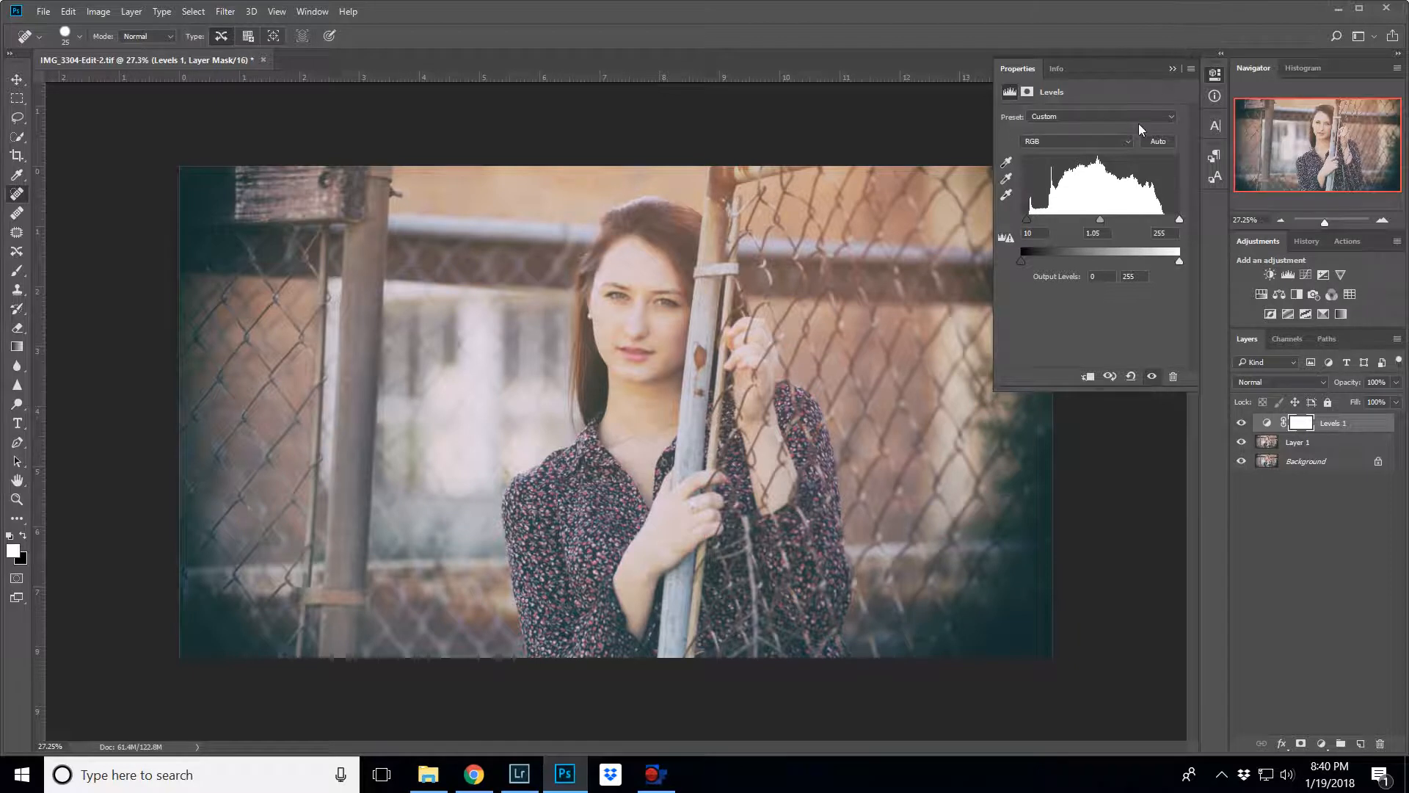
pyautogui.click(1172, 68)
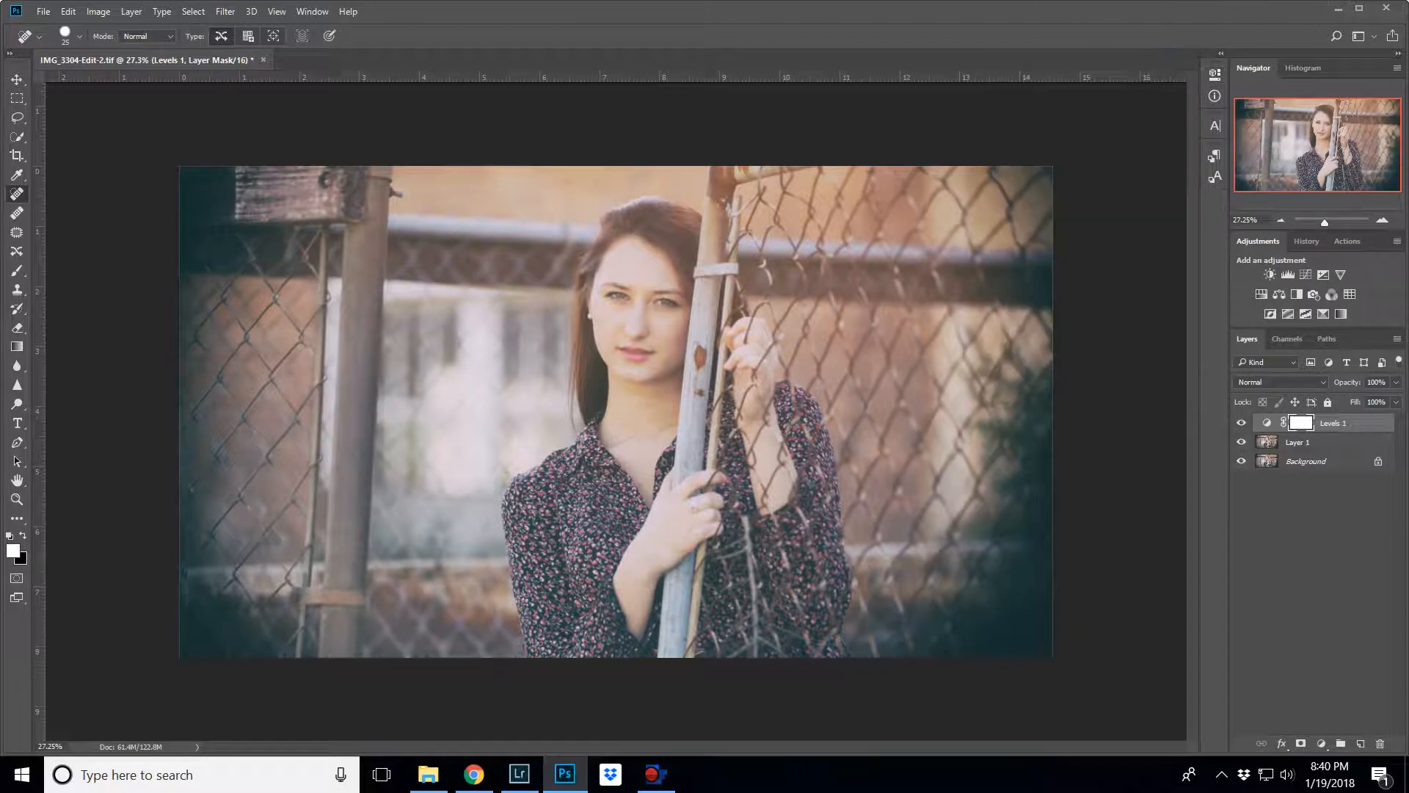
pyautogui.click(1248, 422)
pyautogui.click(1248, 423)
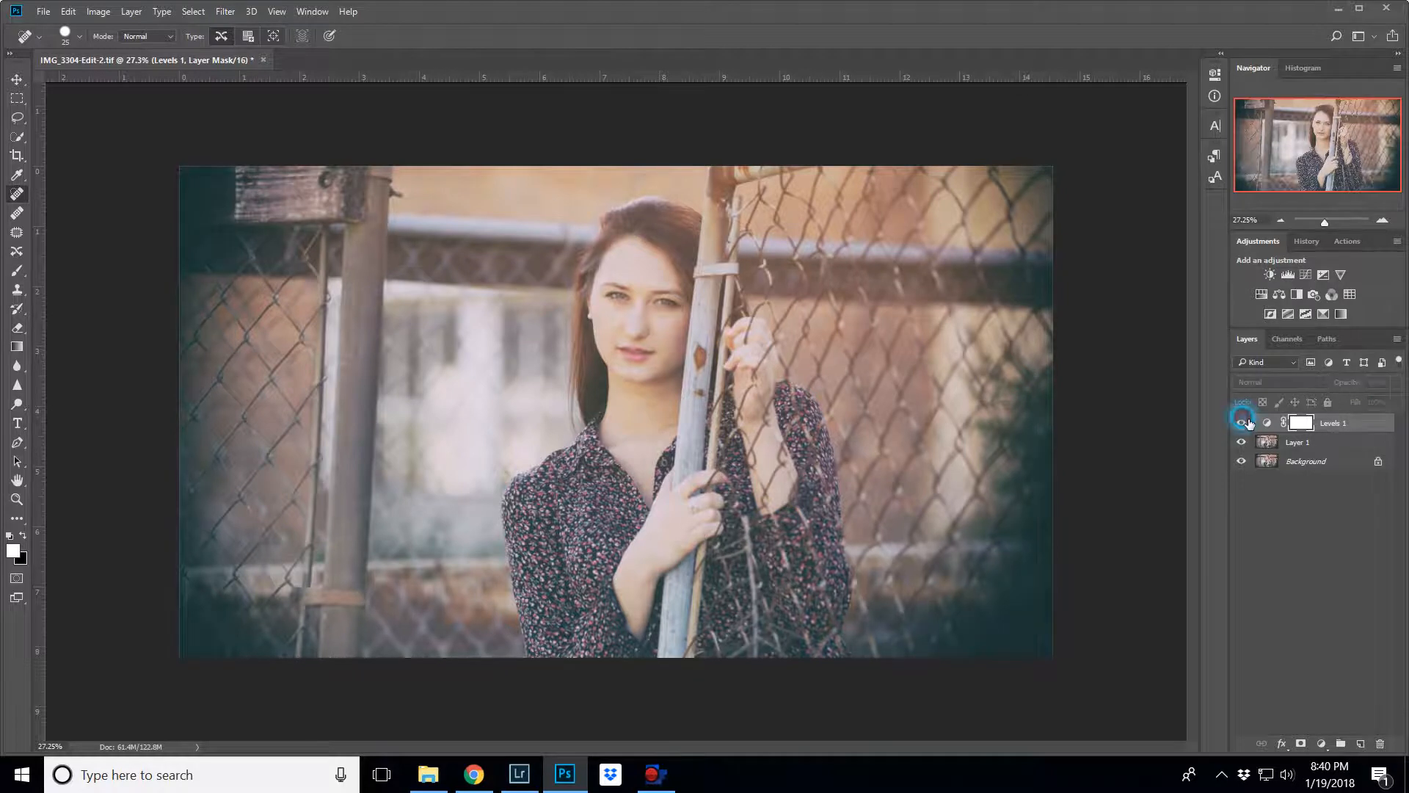
pyautogui.click(1248, 423)
pyautogui.click(1248, 422)
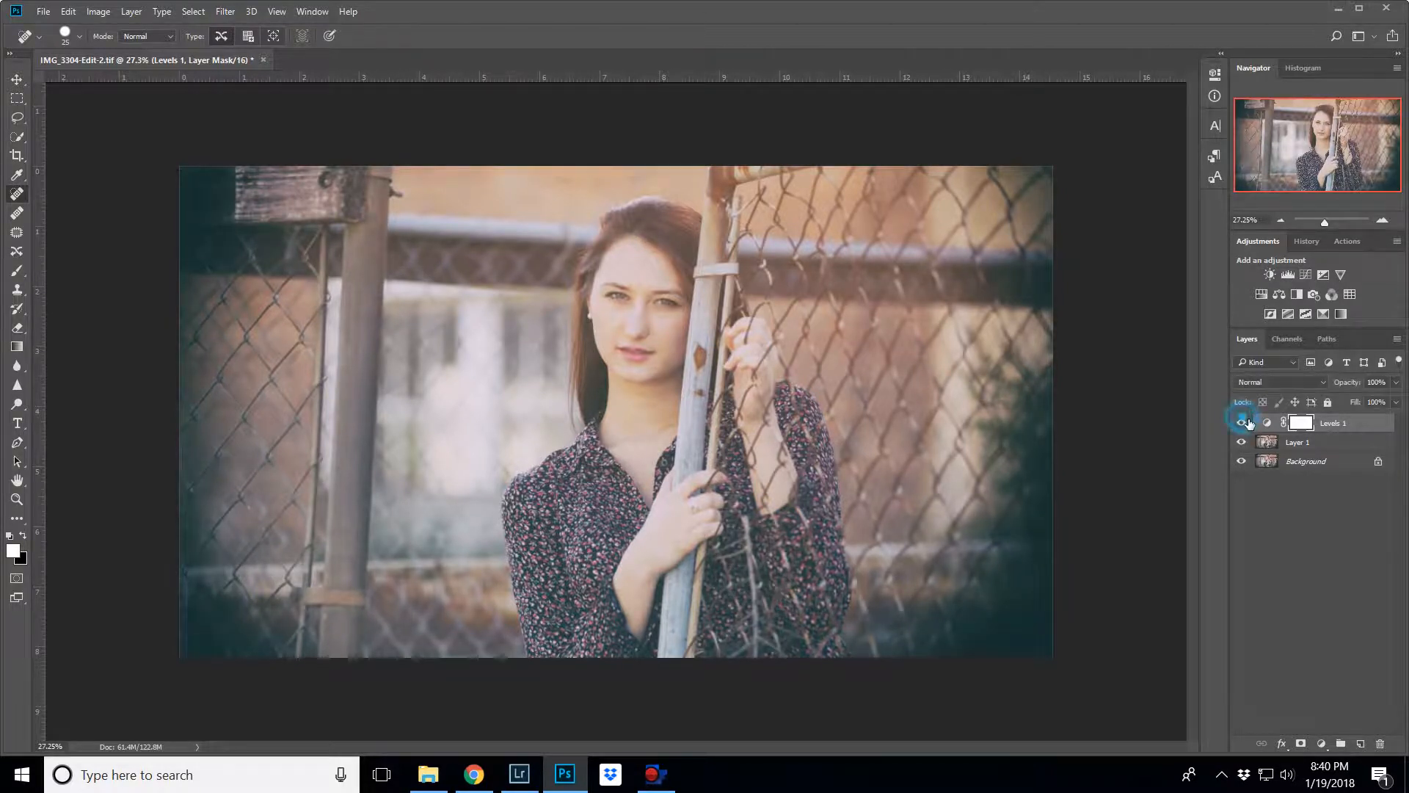
# Save the retouched photo and switch to Lightroom
pyautogui.click(40, 13)
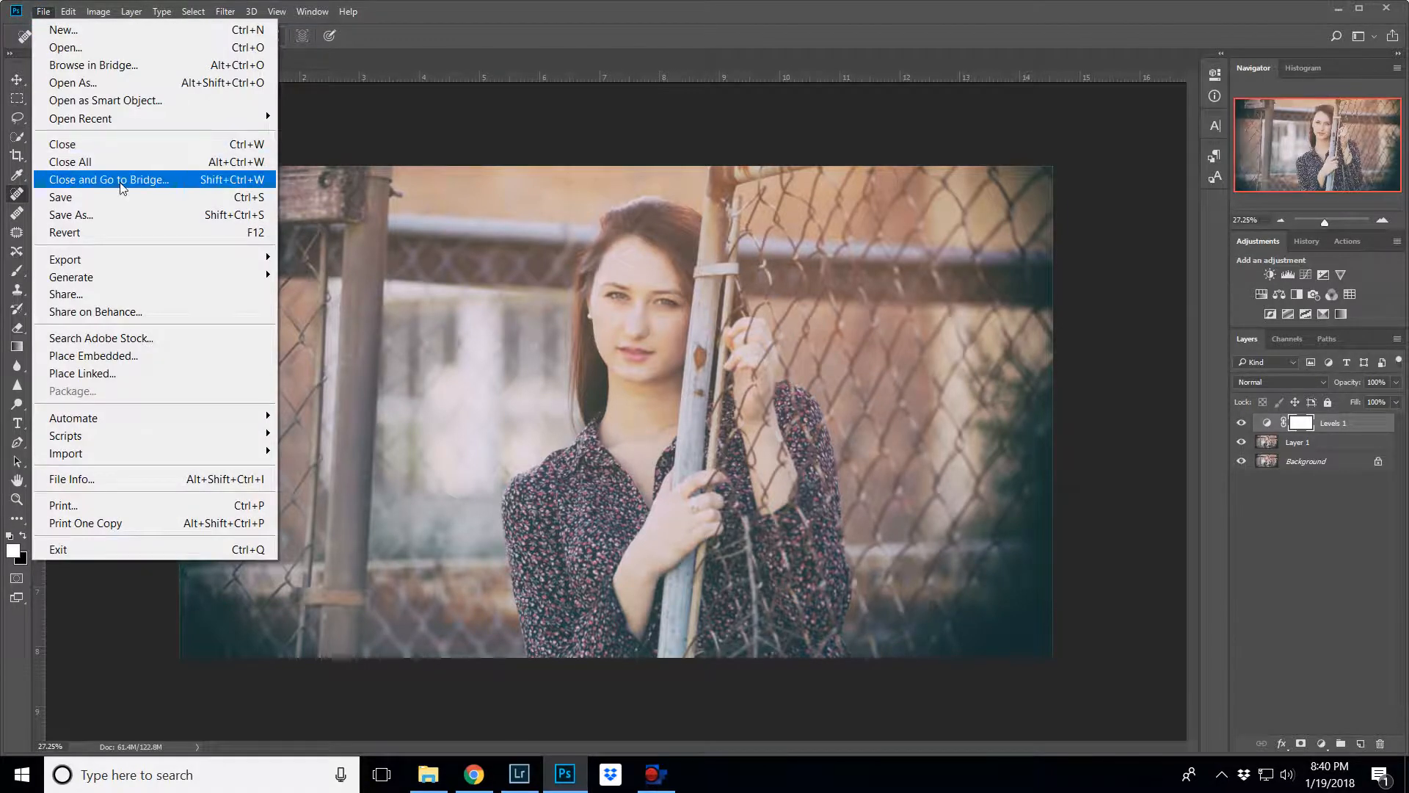
pyautogui.click(121, 197)
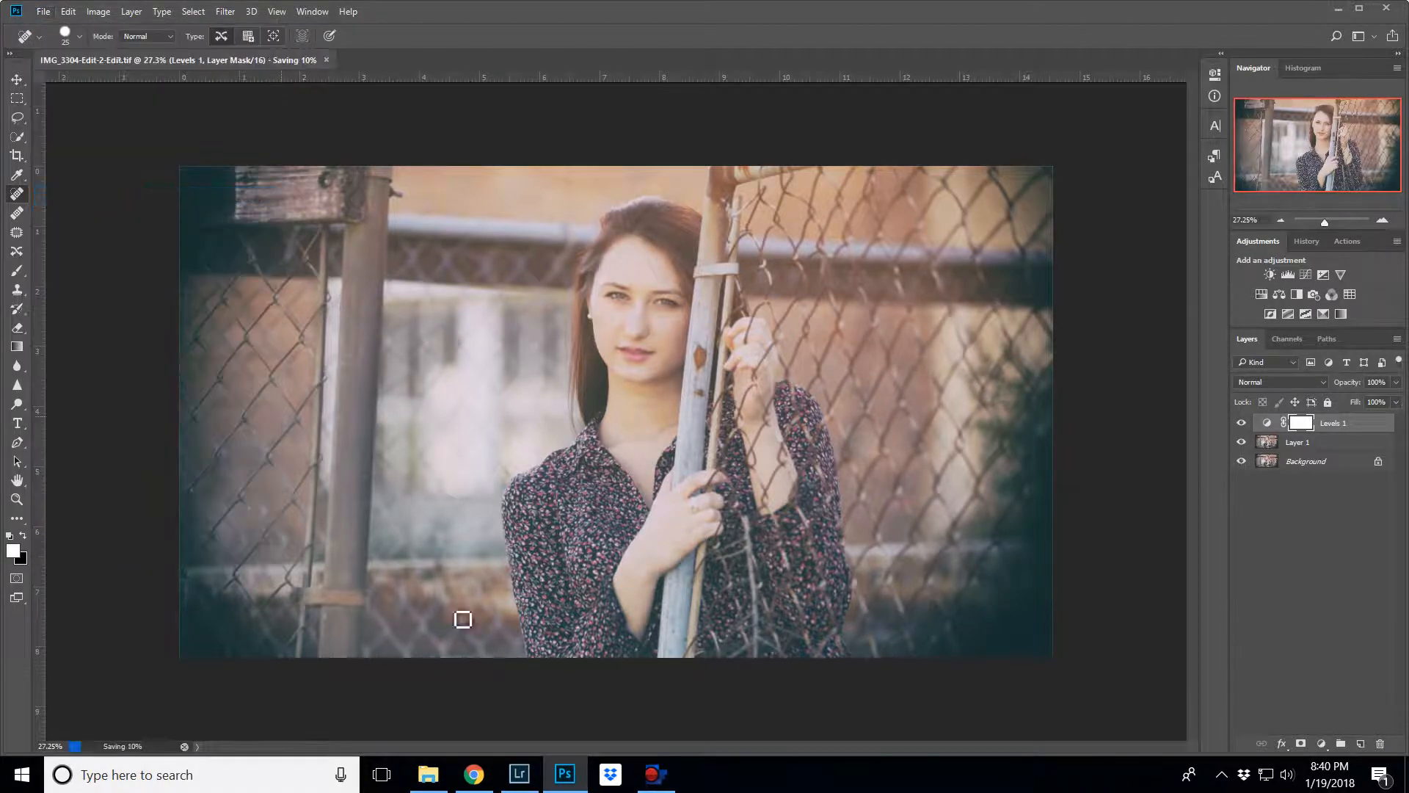
pyautogui.click(518, 773)
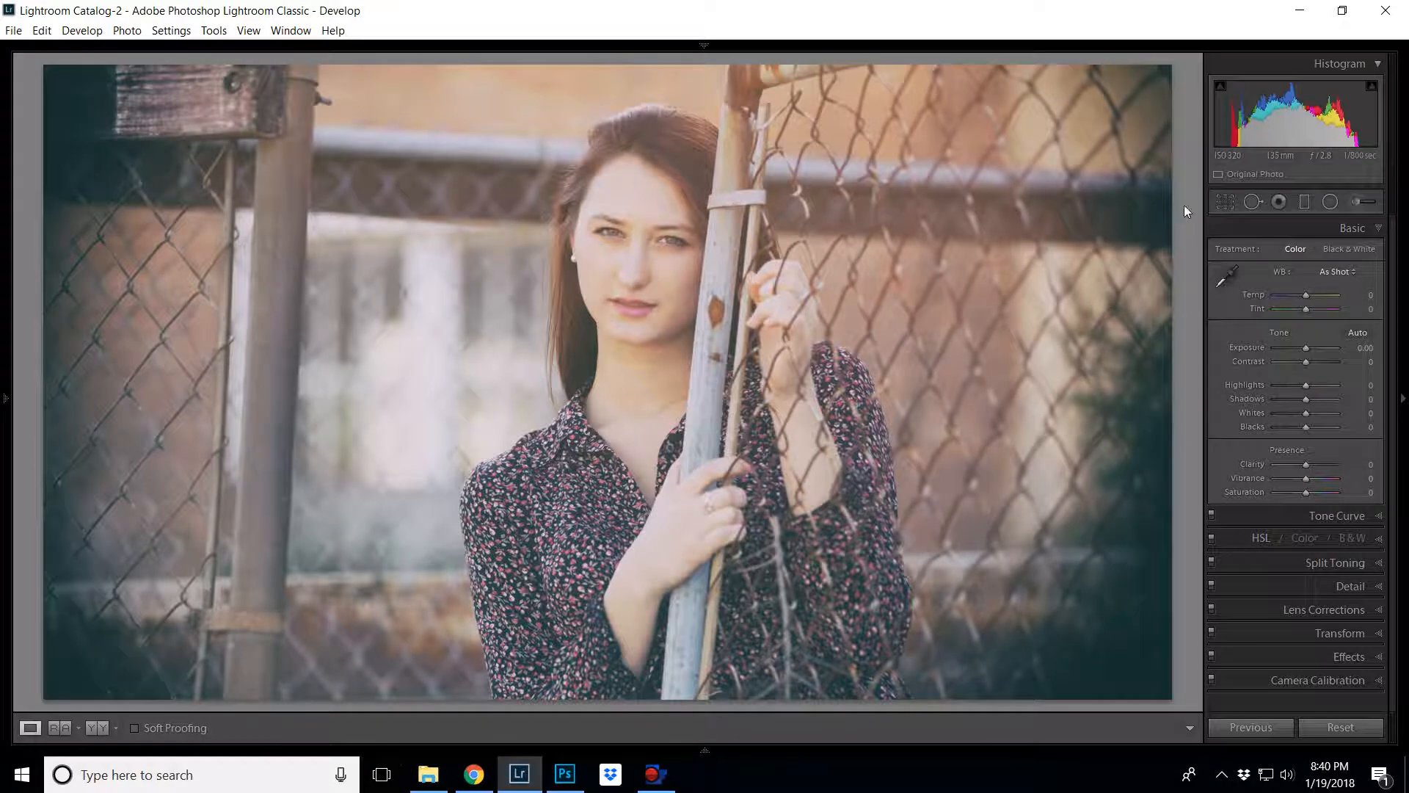
# Crop the photo to a 16 x 9 aspect ratio, pulling the frame in to trim the darkened edges around the woman
pyautogui.click(1225, 200)
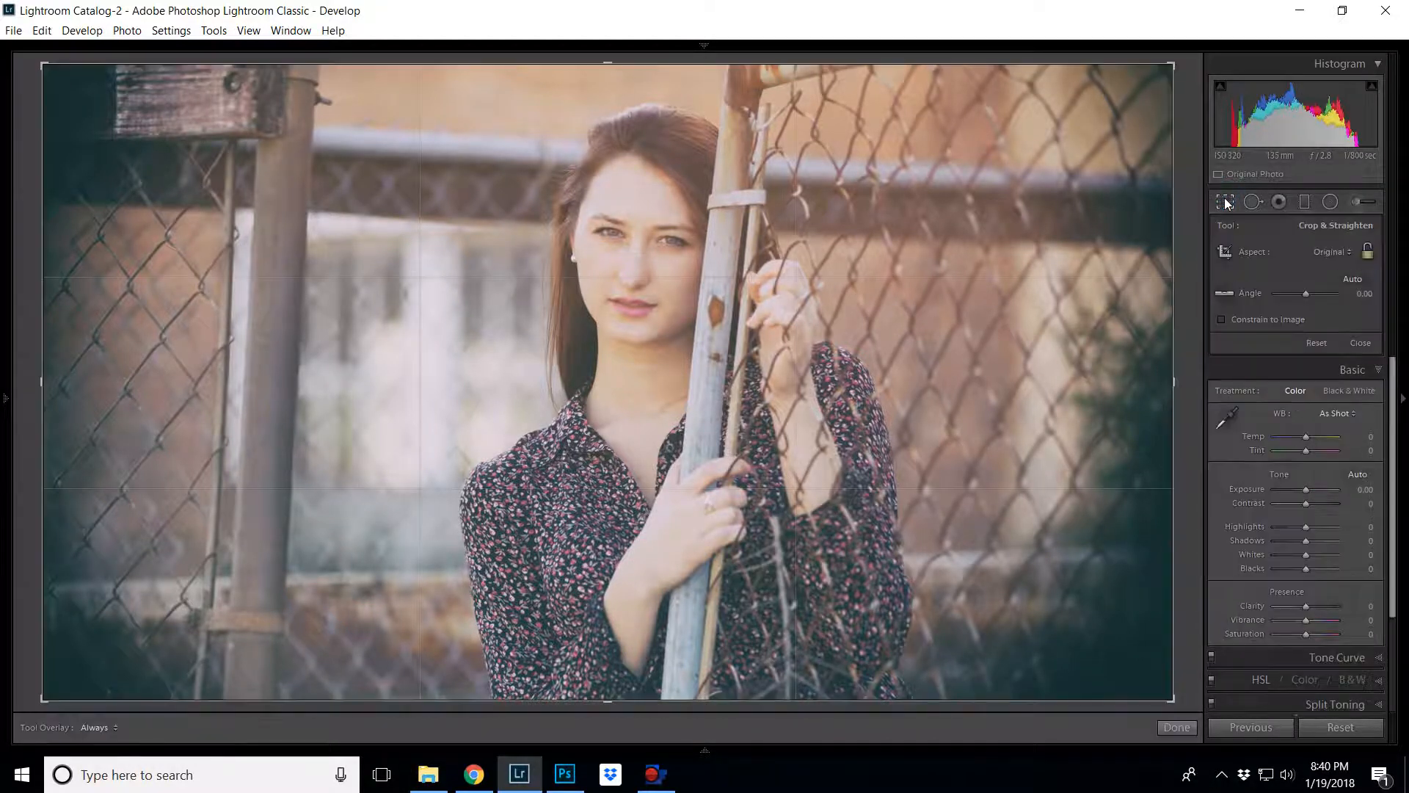
pyautogui.click(1327, 251)
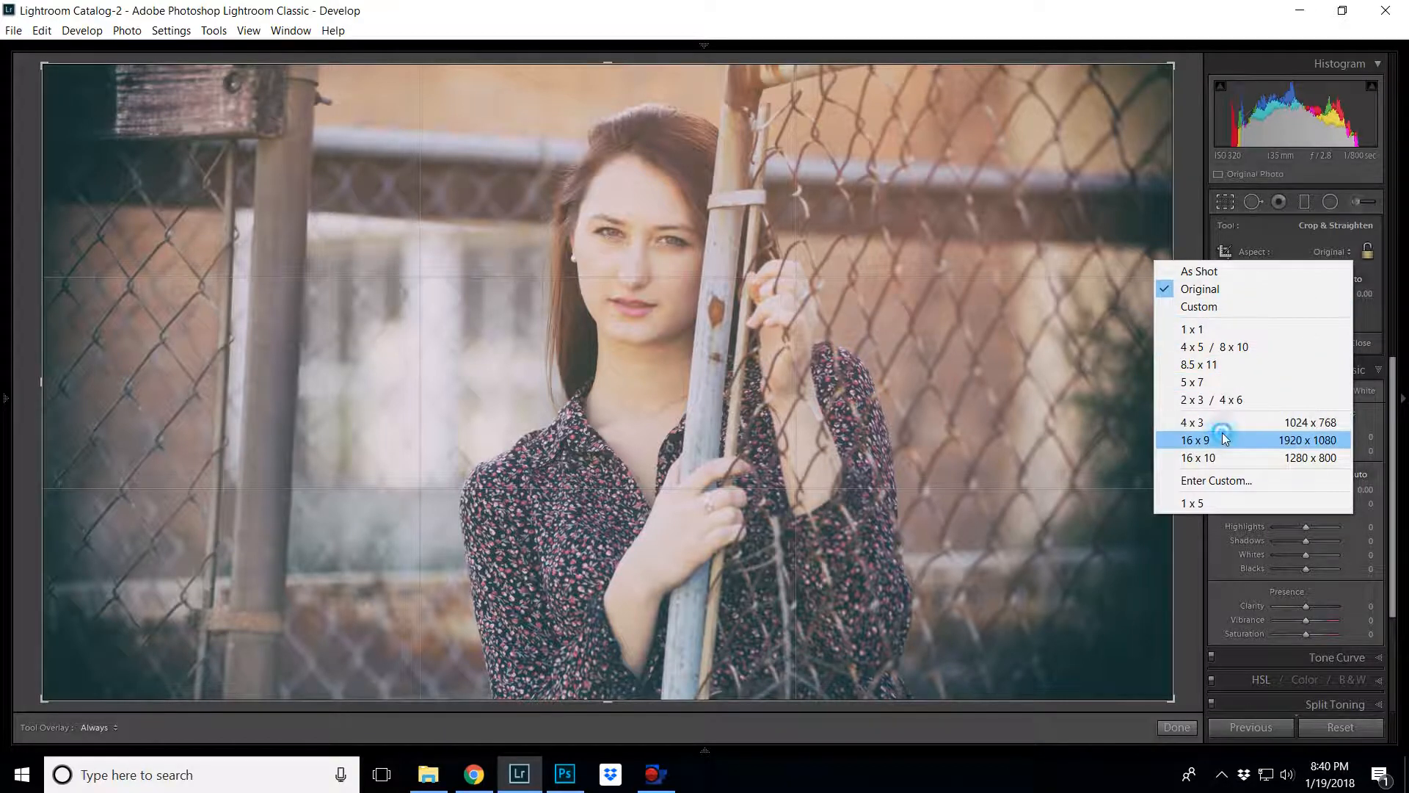
pyautogui.click(1246, 440)
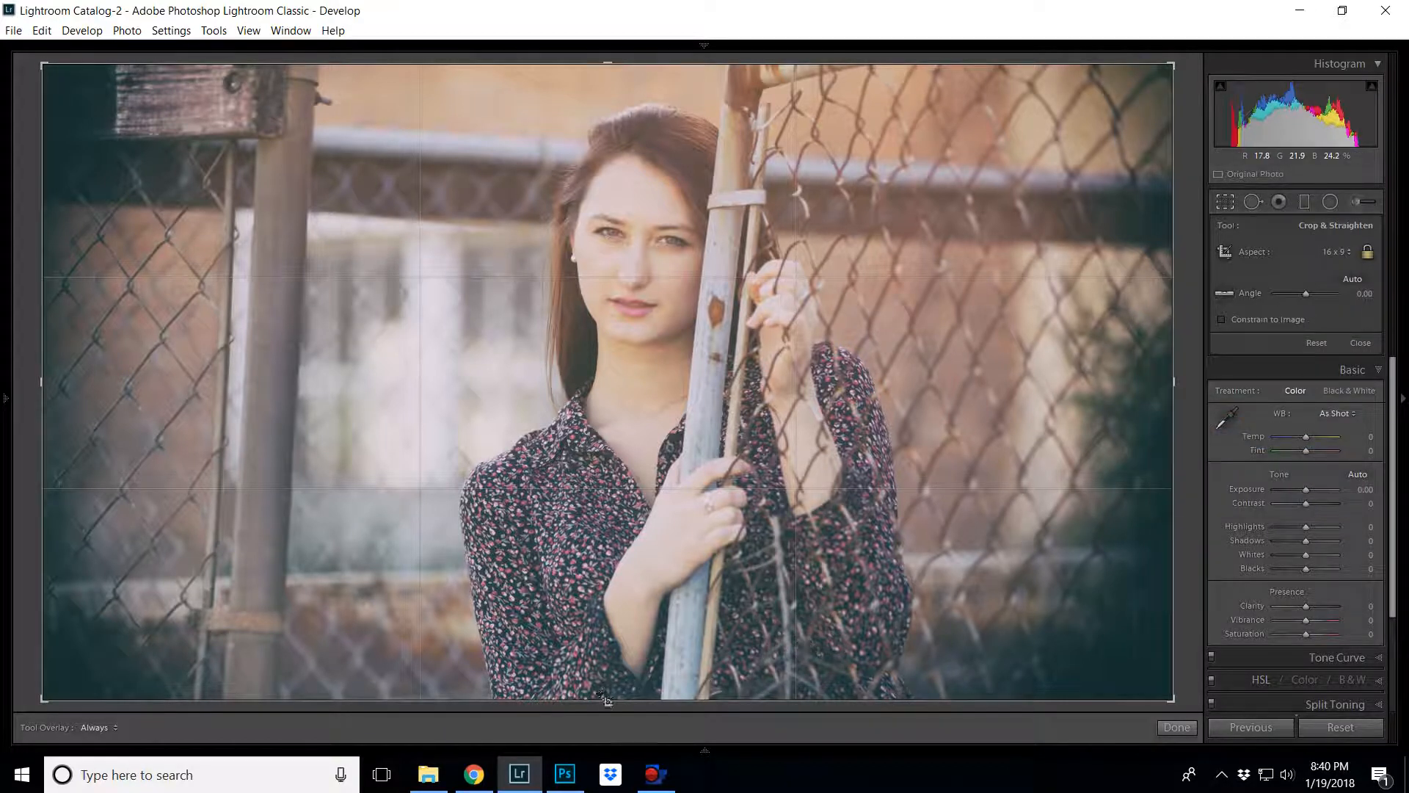
pyautogui.moveTo(593, 709); pyautogui.dragTo(606, 666)
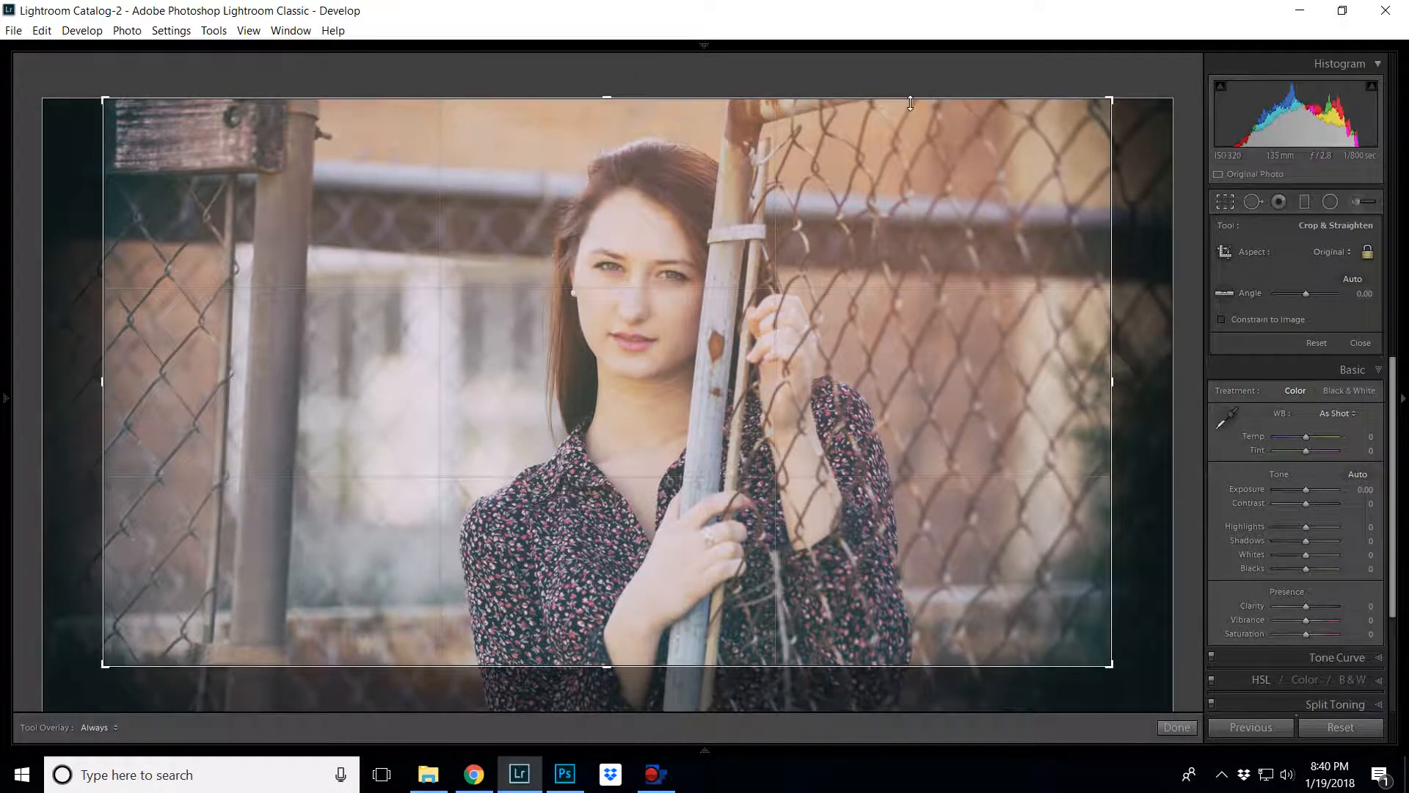
pyautogui.moveTo(915, 103); pyautogui.dragTo(914, 114)
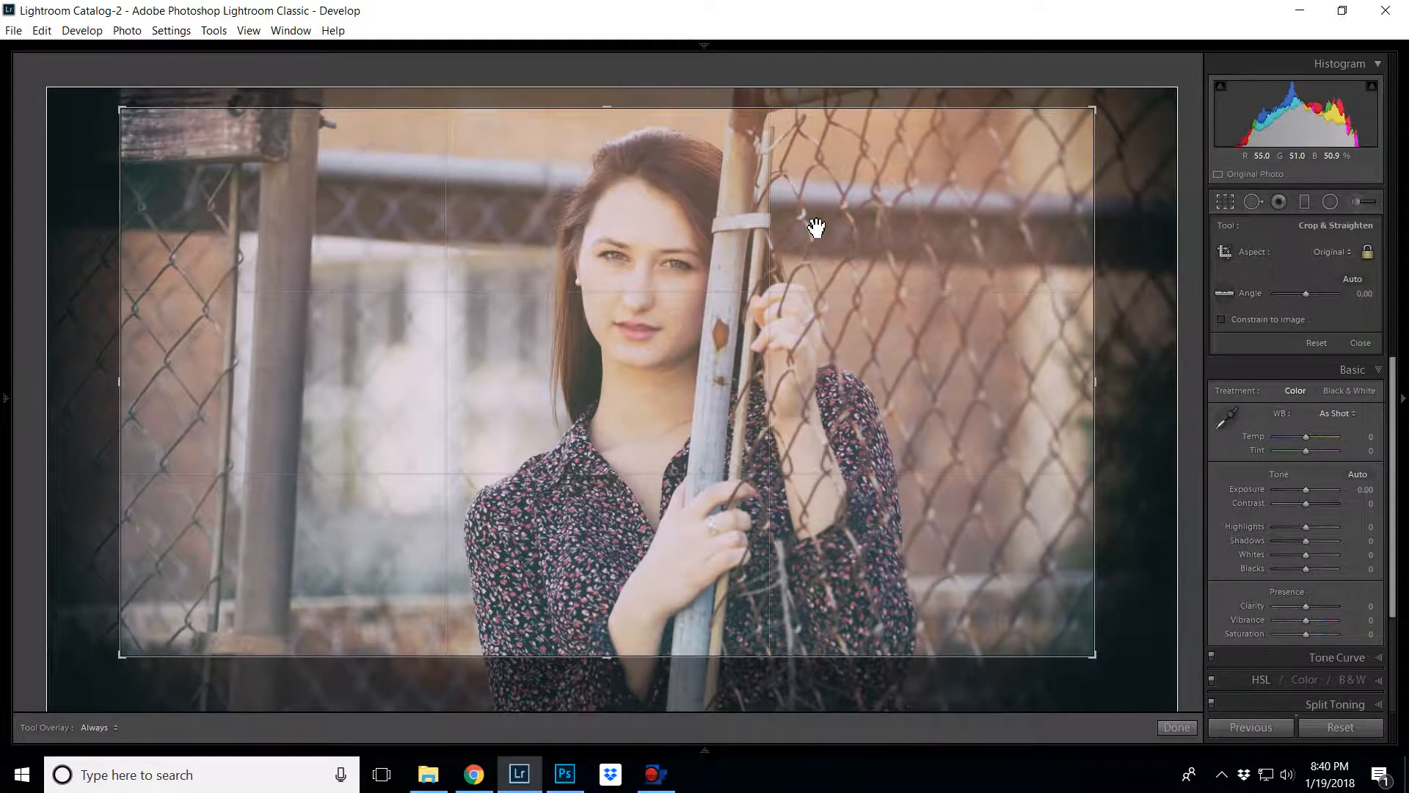
pyautogui.press('Return')
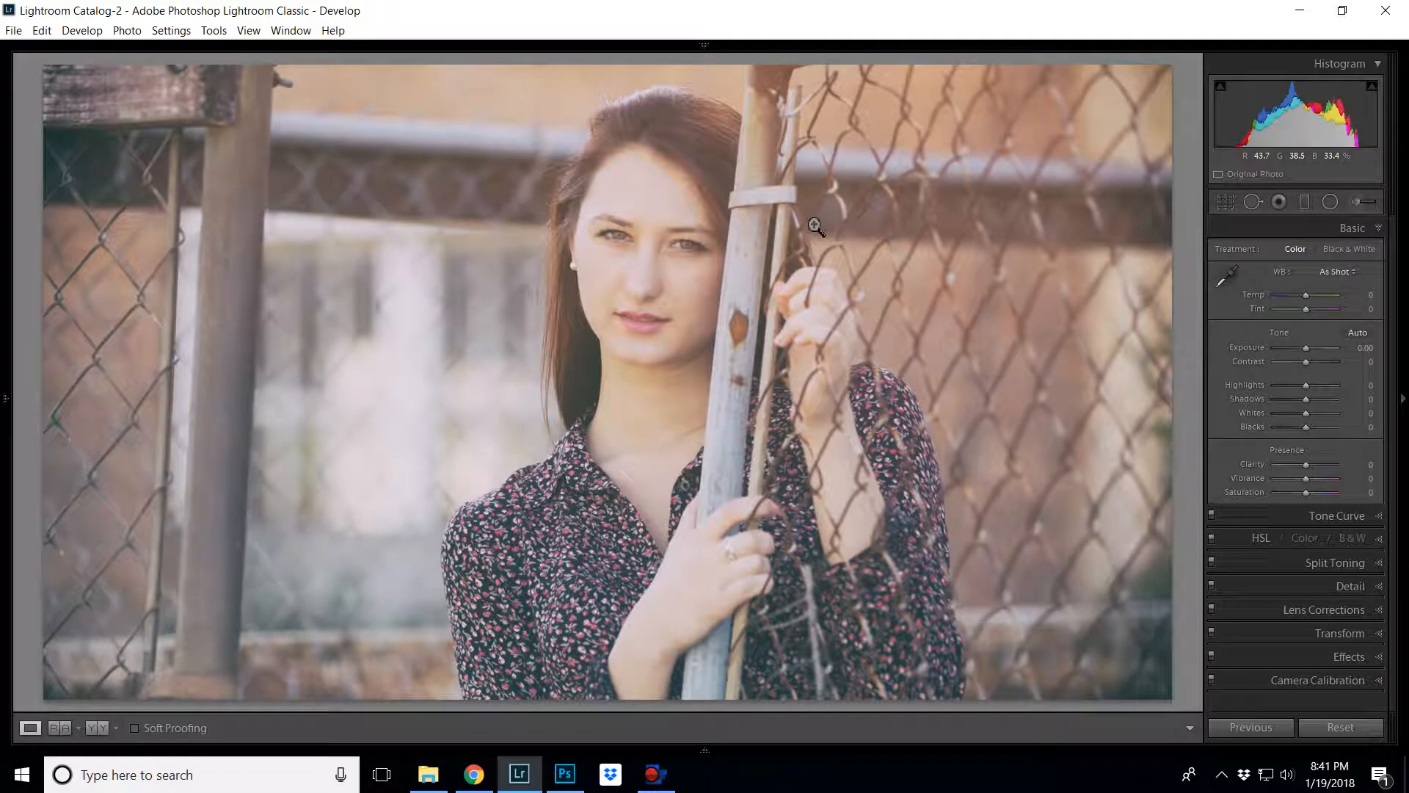
# Examine the woman's face up close and review the cropped photo as a whole
pyautogui.click(667, 227)
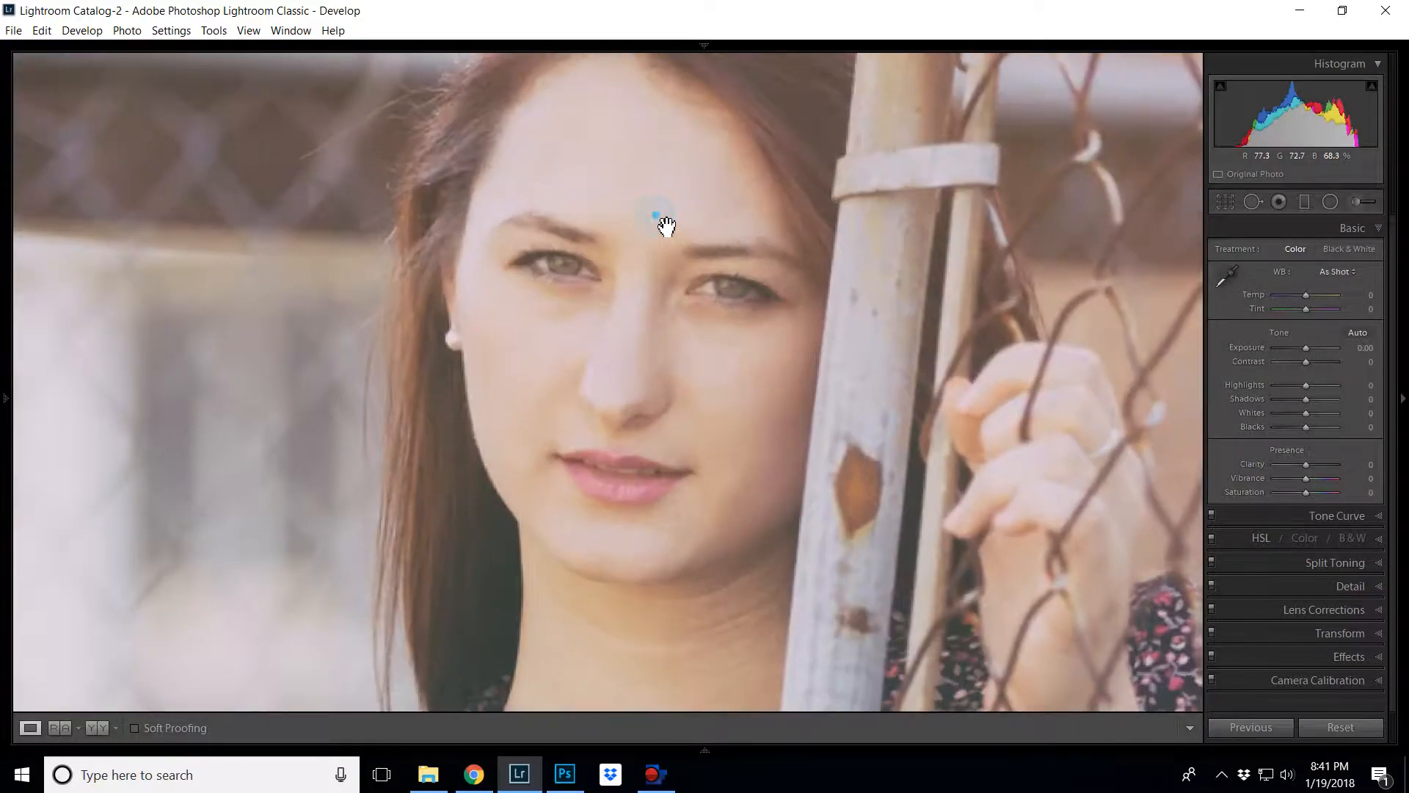
pyautogui.moveTo(667, 227); pyautogui.dragTo(661, 302)
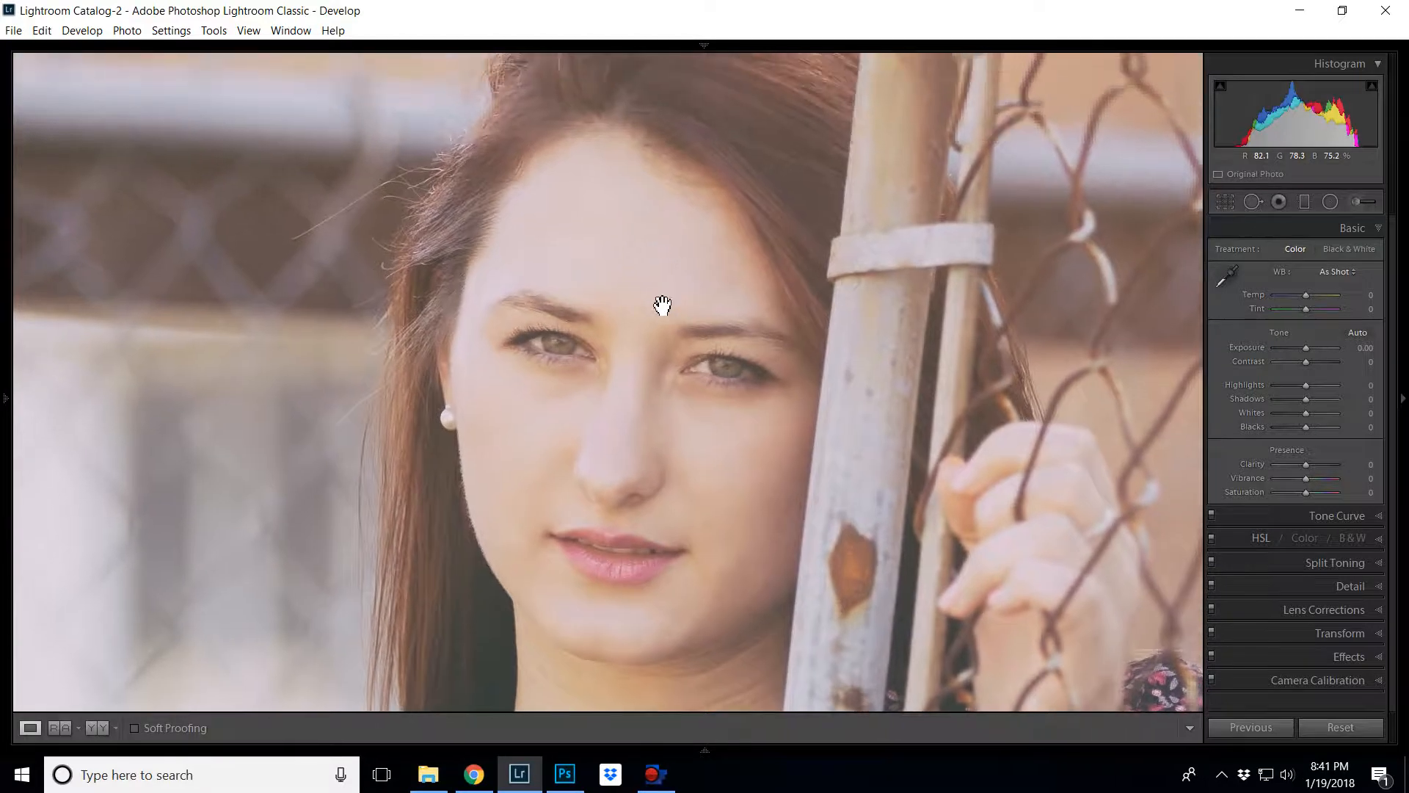
pyautogui.click(601, 299)
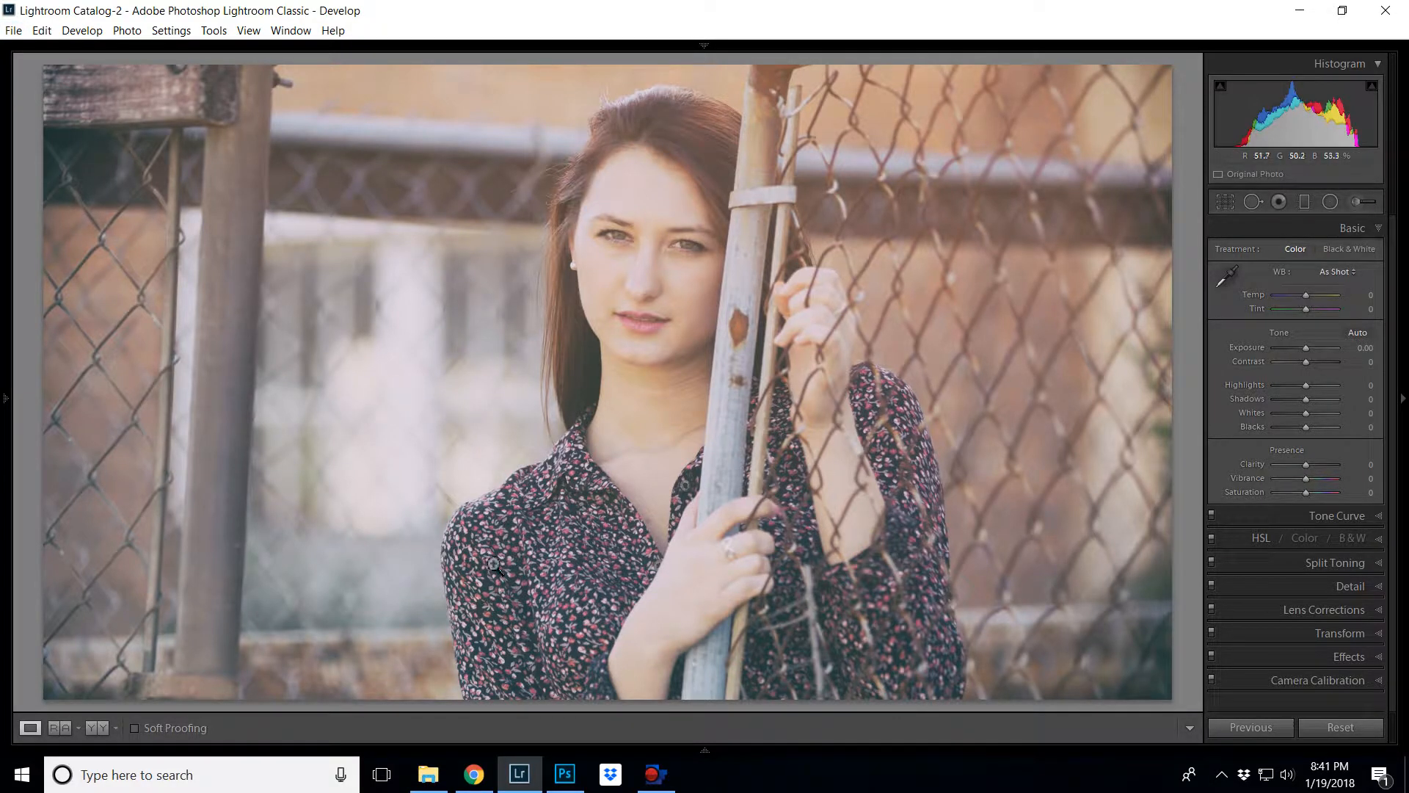
pyautogui.moveTo(643, 768)
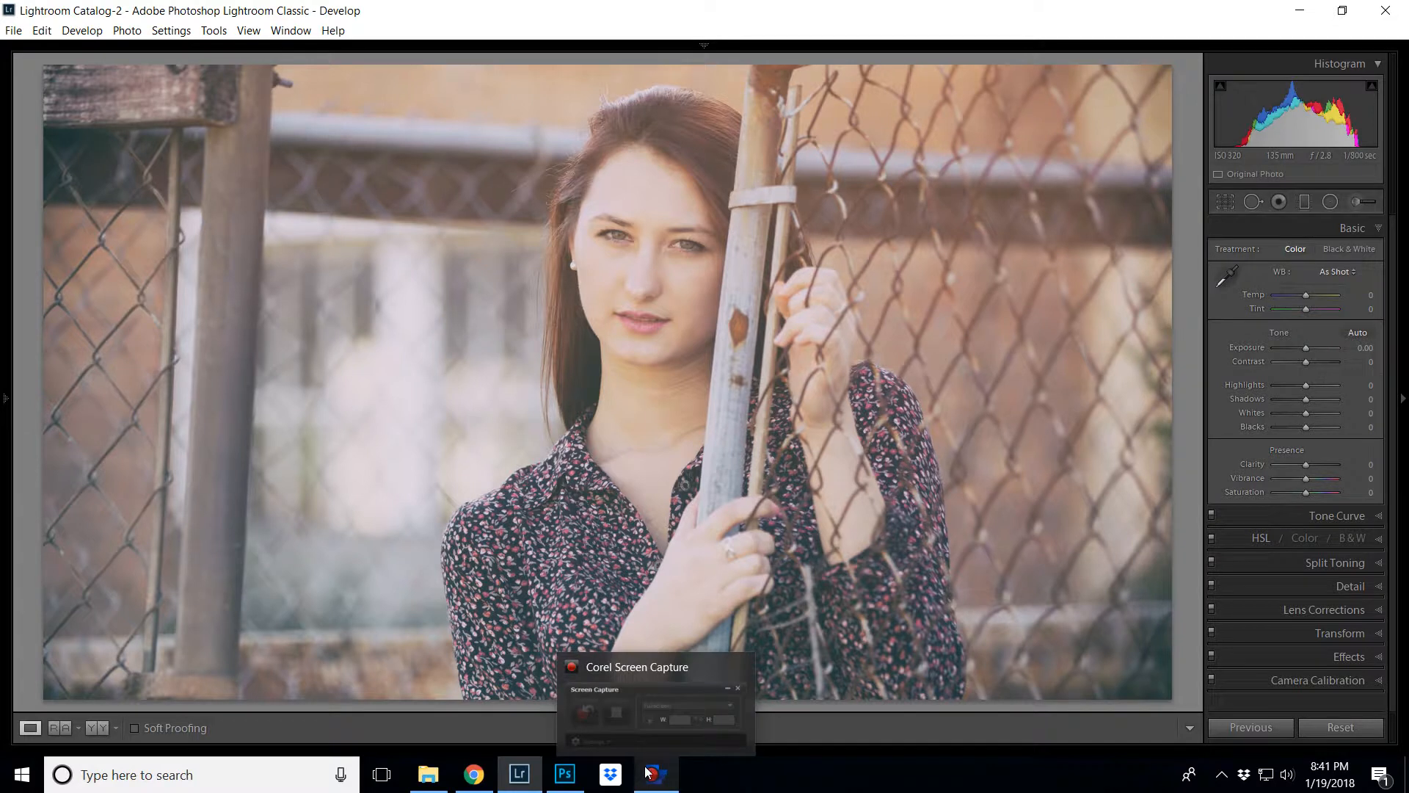